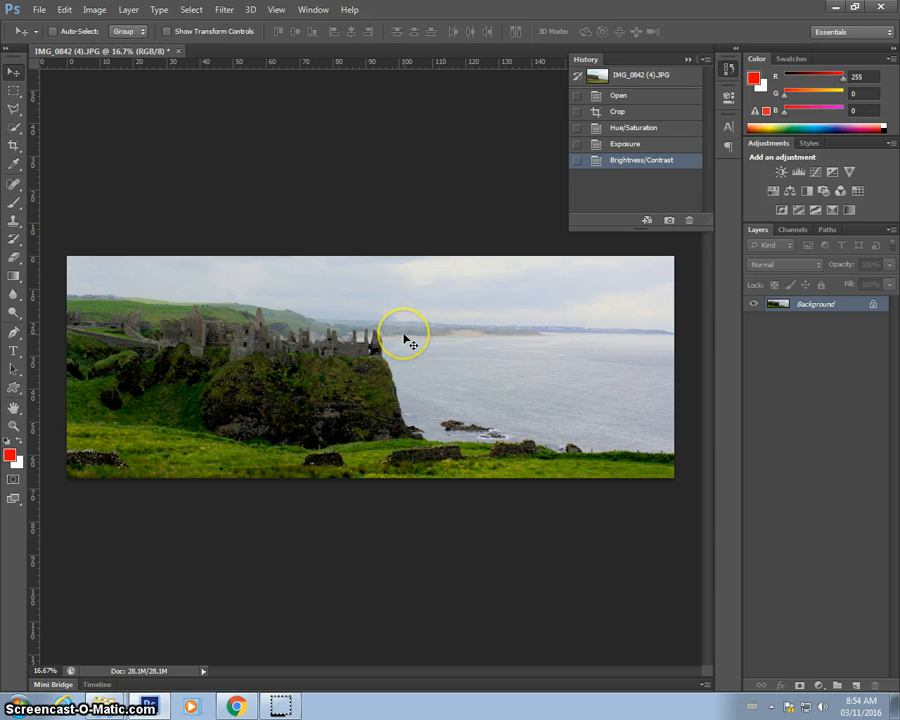
# Switch to the web browser, open a new tab and search Google for dragon.
pyautogui.click(237, 707)
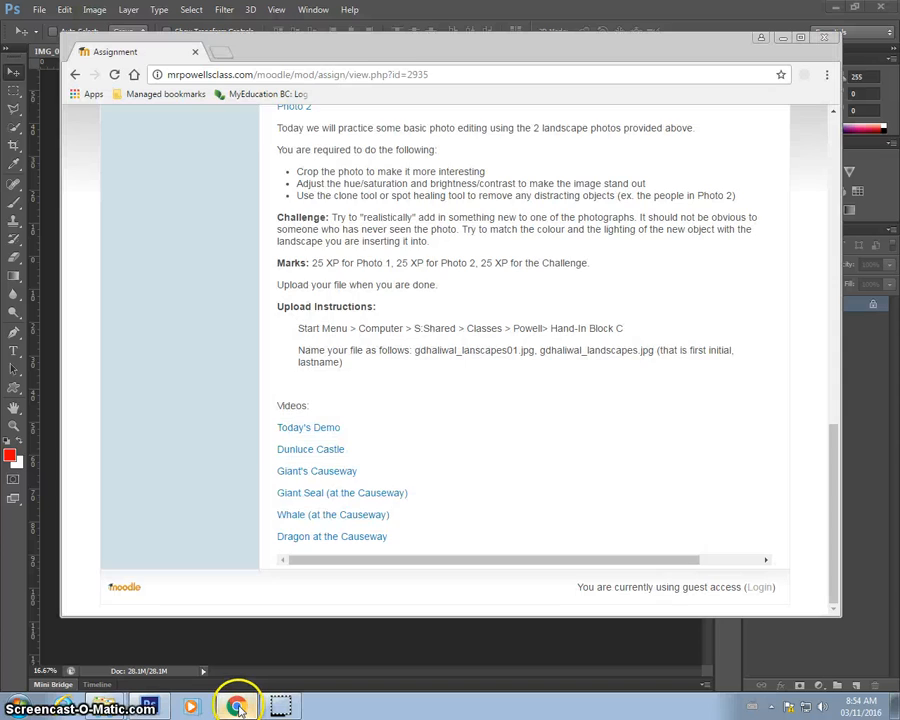
pyautogui.click(222, 52)
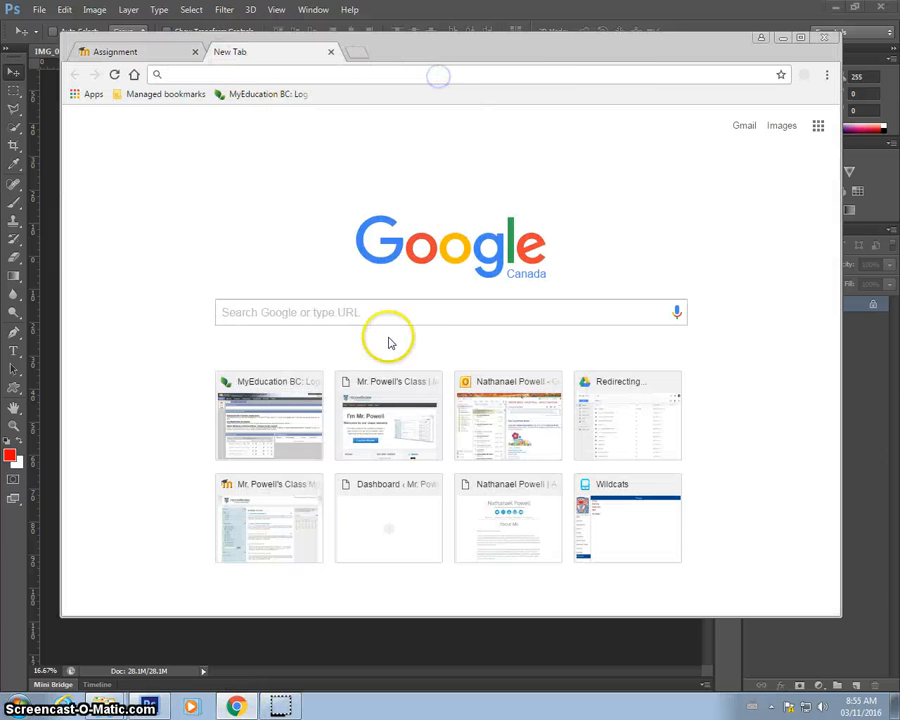
pyautogui.click(373, 312)
pyautogui.write('dragon')
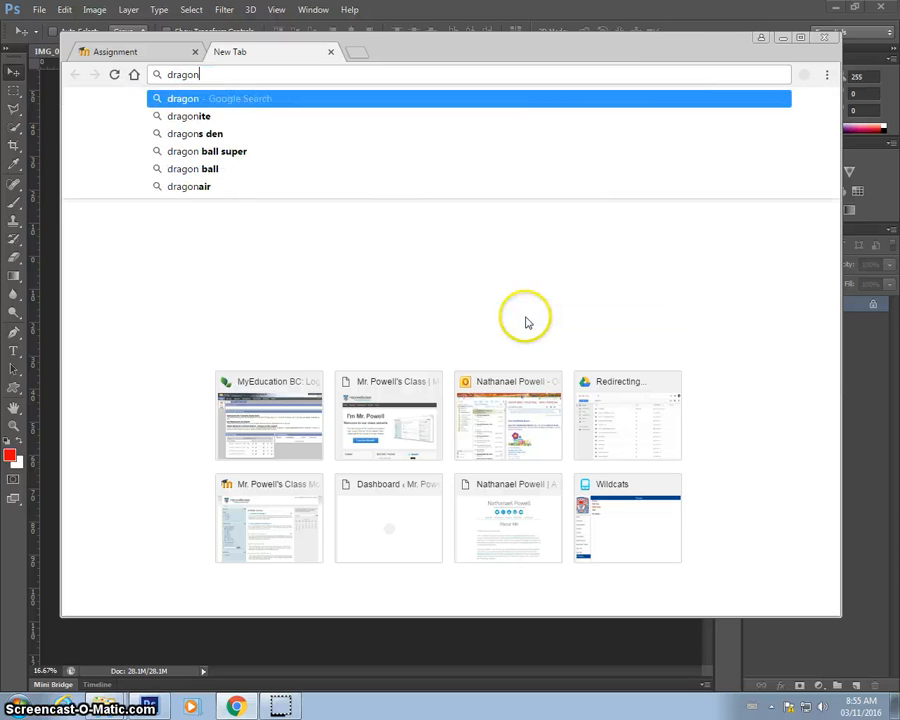
pyautogui.press('Return')
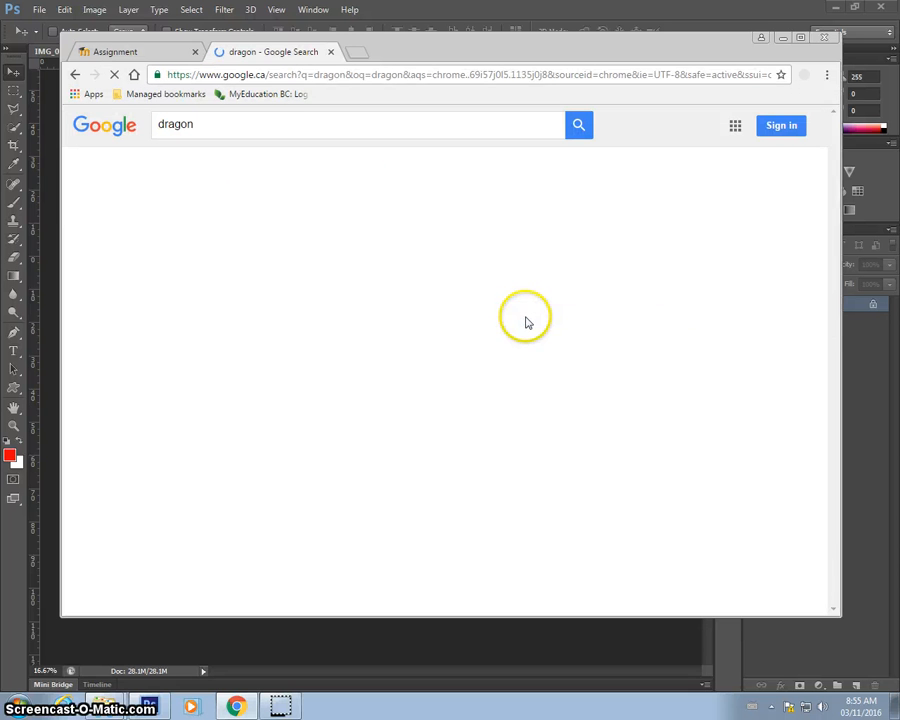
# Show the image results for dragon and browse through the pictures.
pyautogui.click(200, 172)
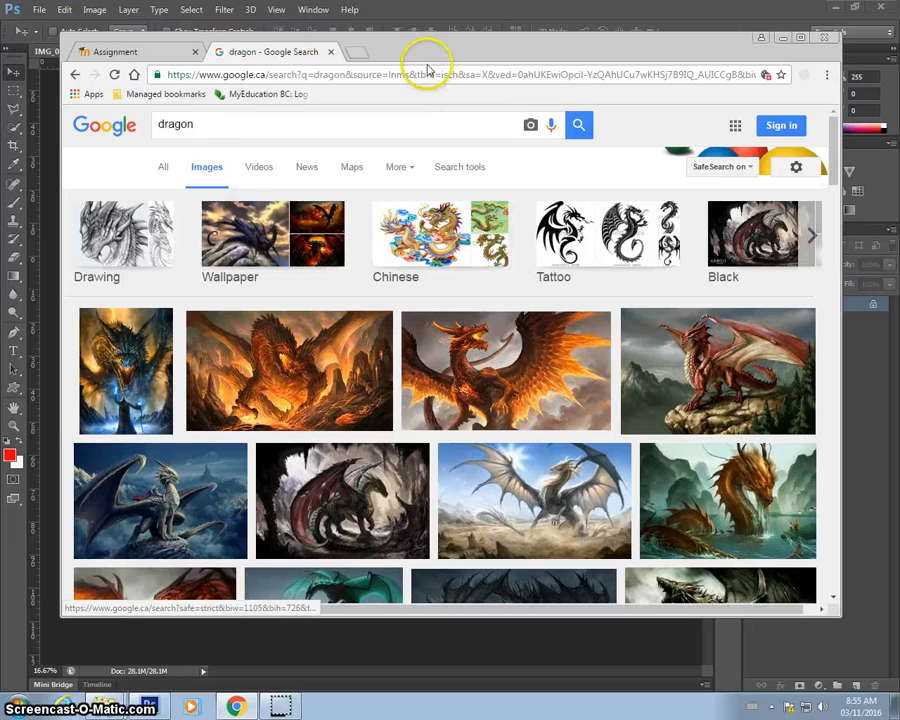
pyautogui.moveTo(423, 60); pyautogui.dragTo(442, 121)
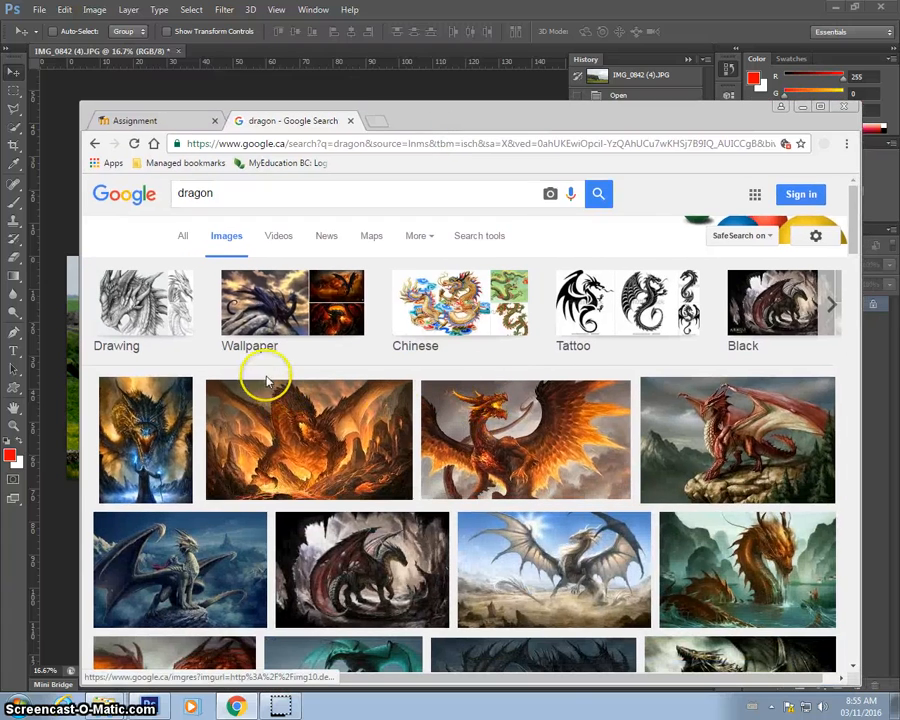
pyautogui.scroll(-2, 268, 378)
pyautogui.scroll(-1, 268, 380)
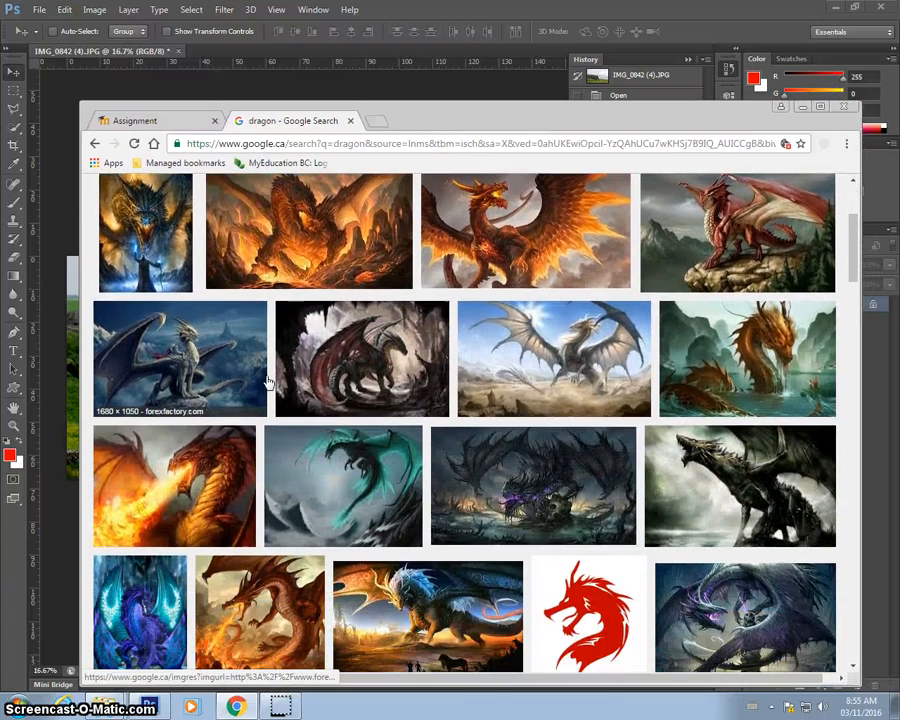
pyautogui.scroll(3, 268, 380)
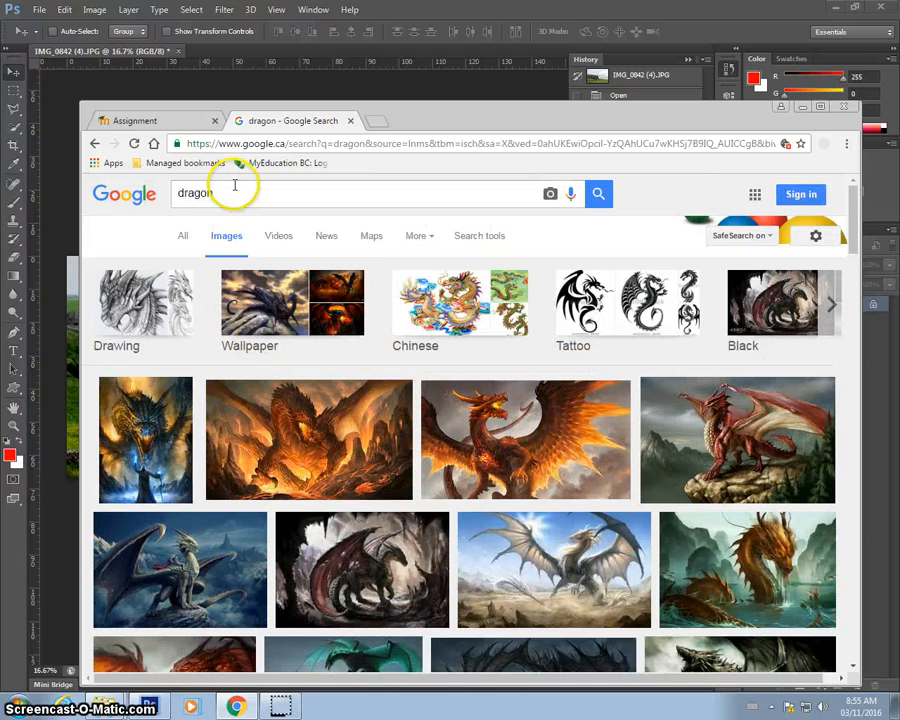
# Search the images for "dragon real life" and browse the results.
pyautogui.click(239, 195)
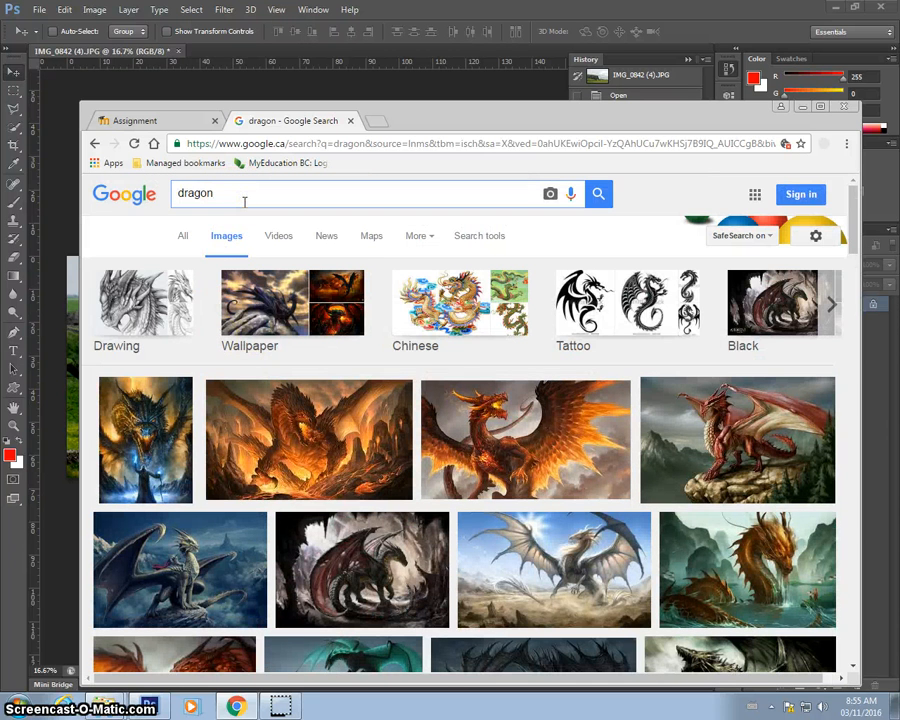
pyautogui.write('real')
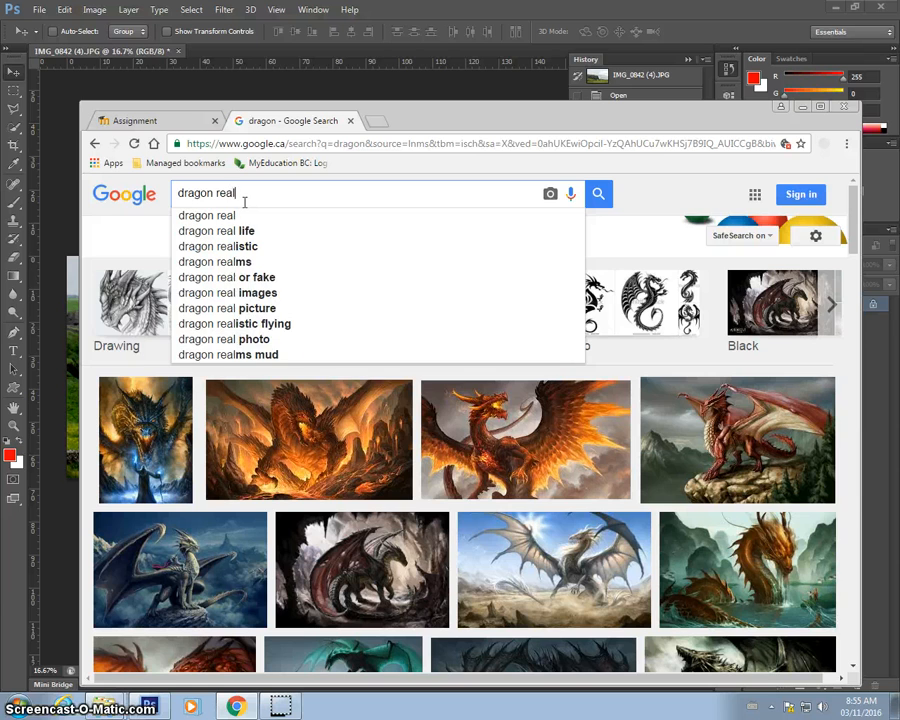
pyautogui.write(' life')
pyautogui.press('Return')
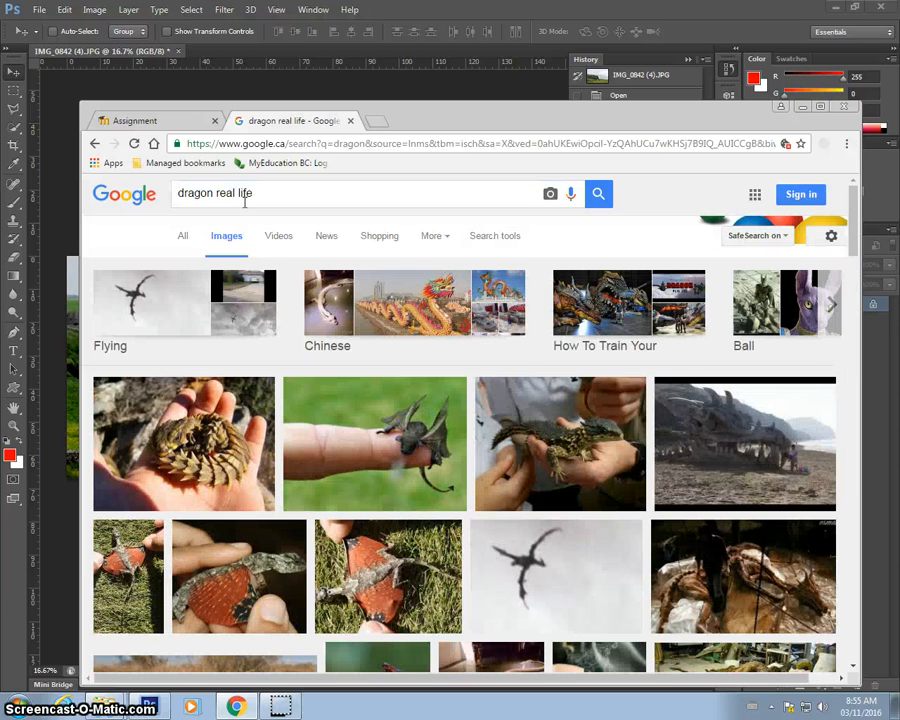
pyautogui.scroll(-3, 352, 305)
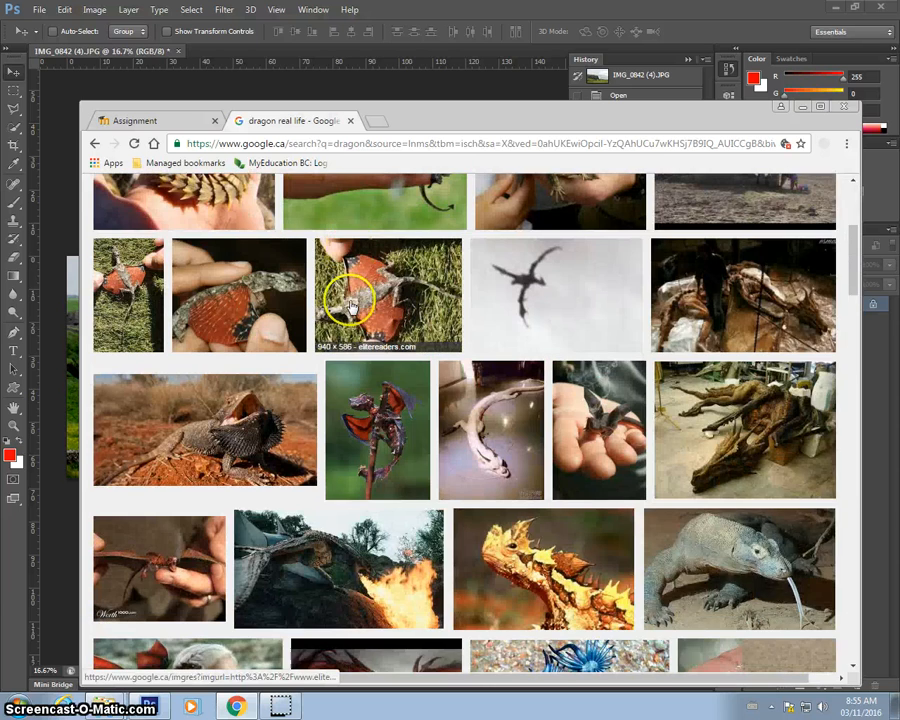
pyautogui.scroll(-3, 352, 305)
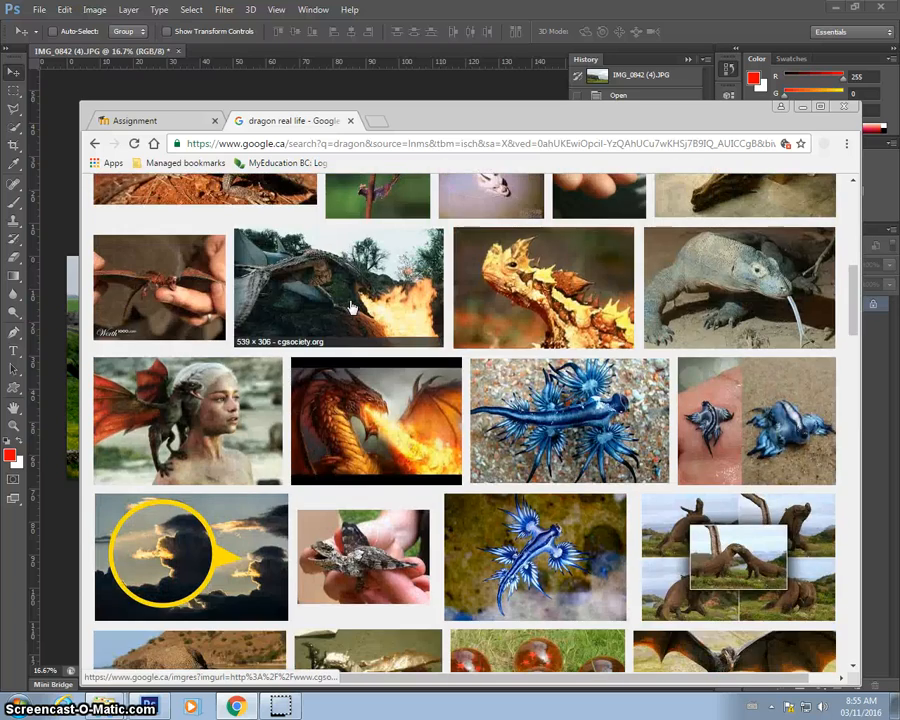
pyautogui.scroll(6, 352, 307)
# Change the image search to "dragon realistic" and browse the results.
pyautogui.click(258, 193)
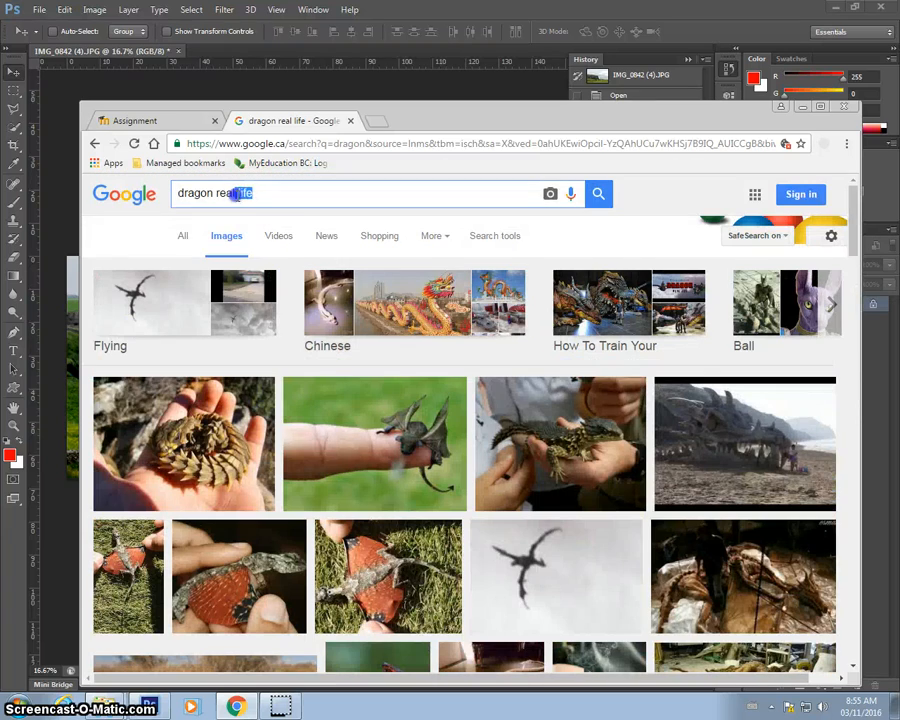
pyautogui.press('BackSpace')
pyautogui.press('BackSpace')
pyautogui.write('istic')
pyautogui.press('Return')
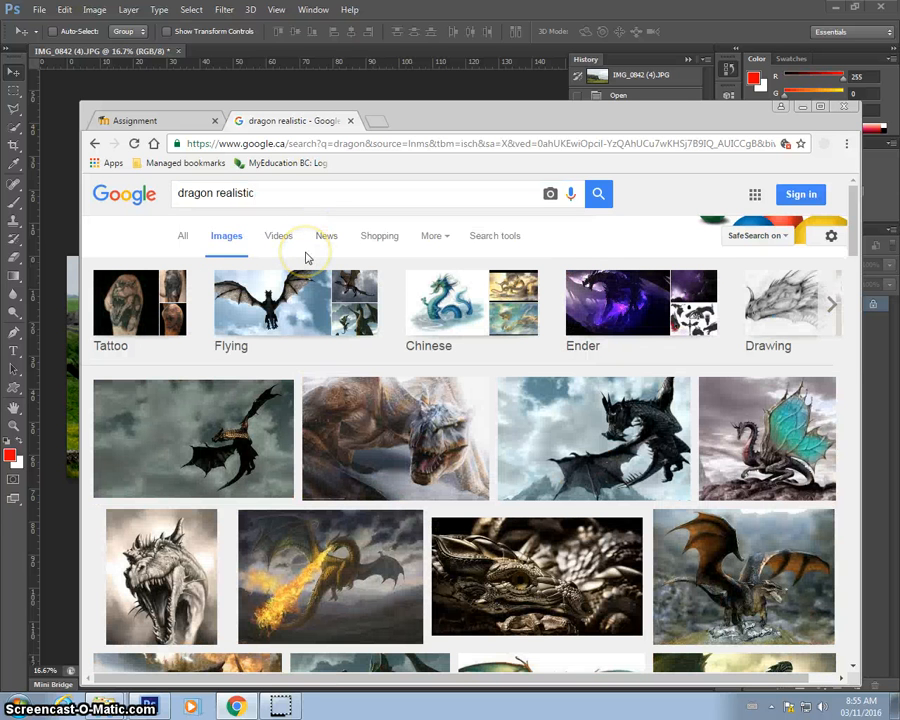
pyautogui.scroll(-2, 307, 257)
pyautogui.scroll(-1, 307, 257)
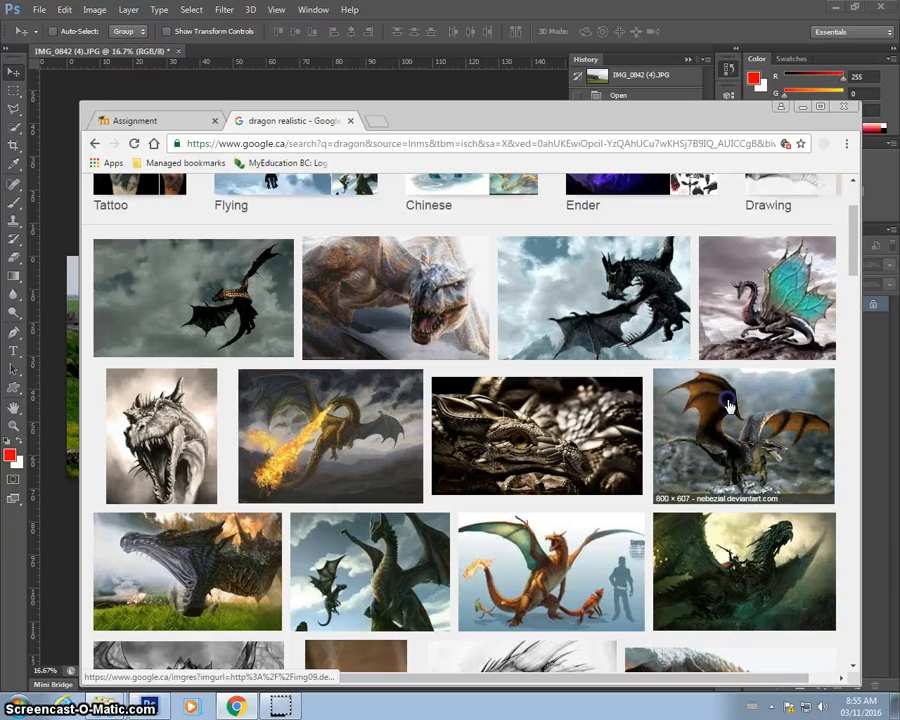
# Open the ravine dragon image at full size and copy it to the clipboard.
pyautogui.click(728, 403)
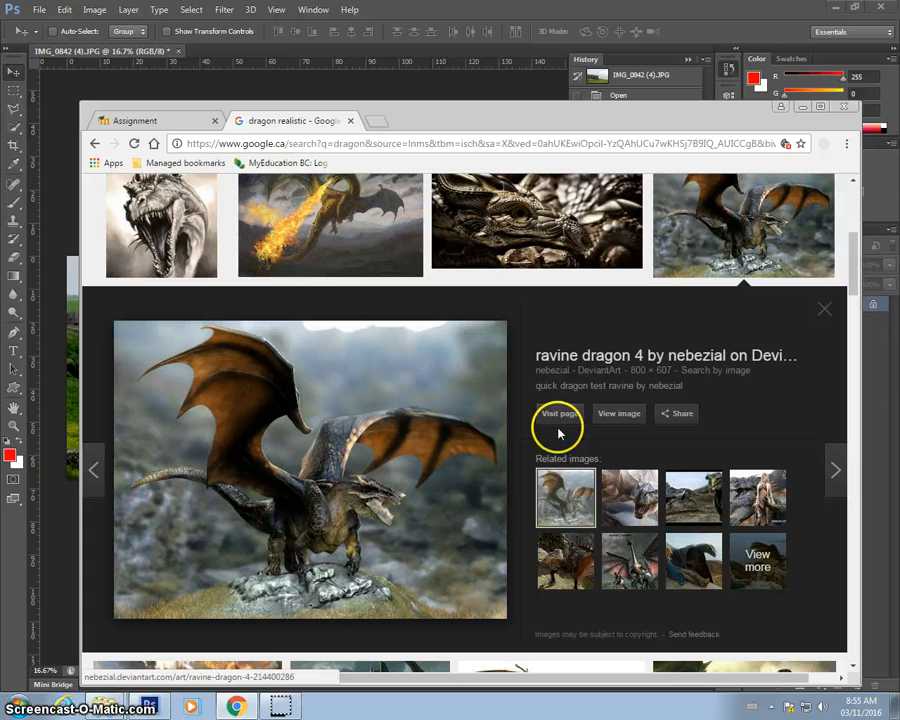
pyautogui.click(620, 415)
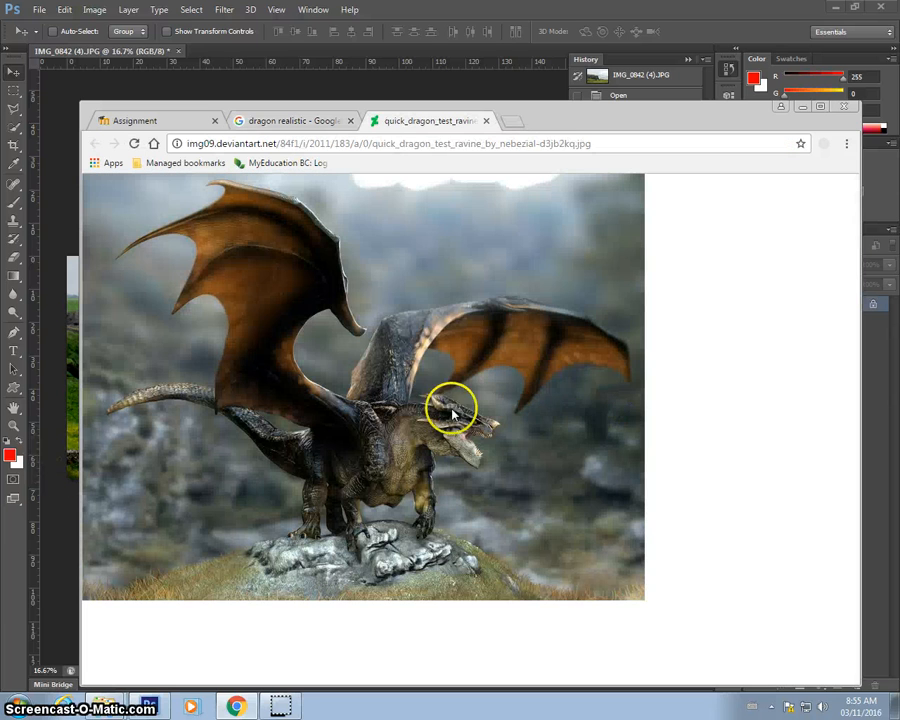
pyautogui.rightClick(349, 253)
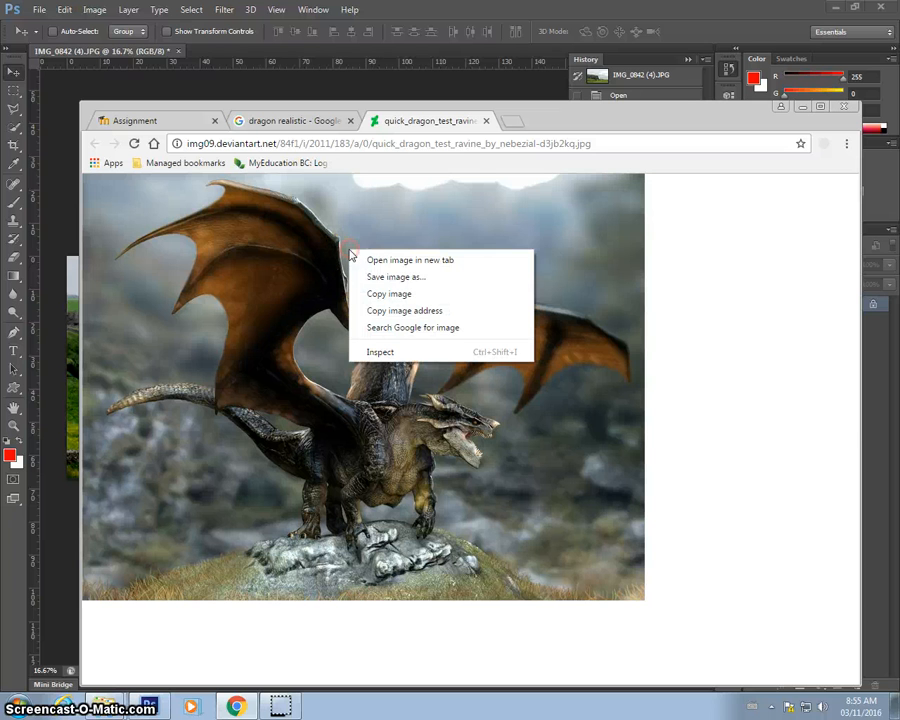
pyautogui.click(381, 294)
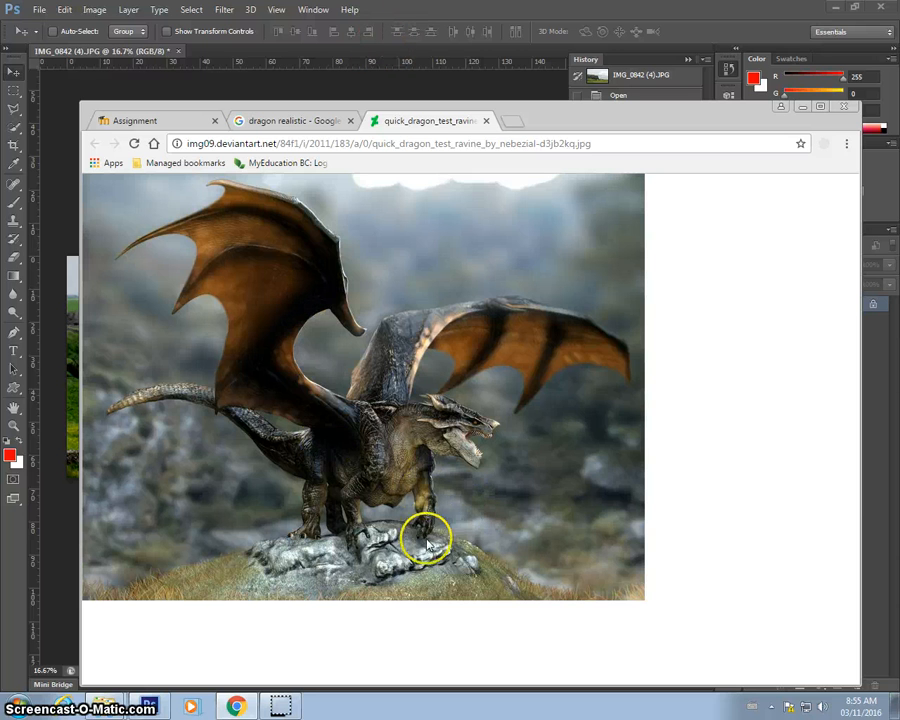
pyautogui.rightClick(375, 296)
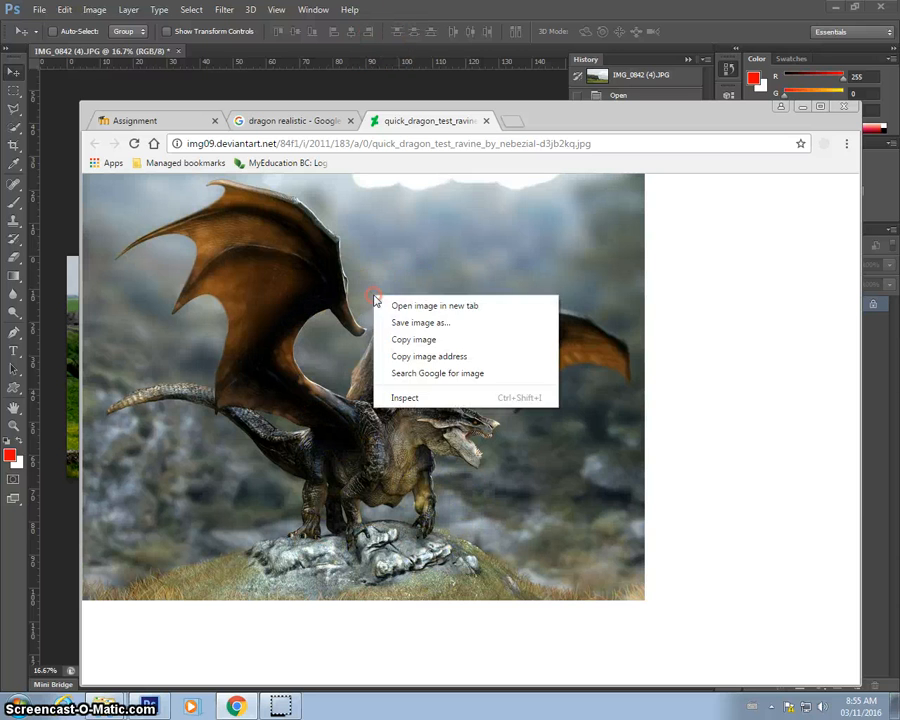
pyautogui.click(405, 338)
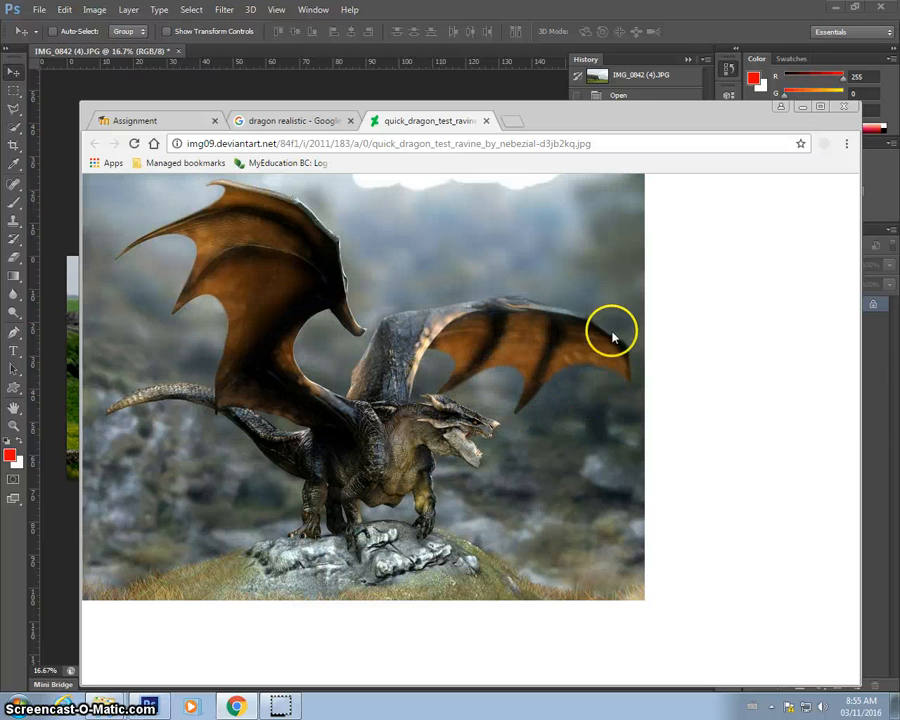
# Return to Photoshop and paste the dragon image into the castle photo as a new layer.
pyautogui.click(425, 16)
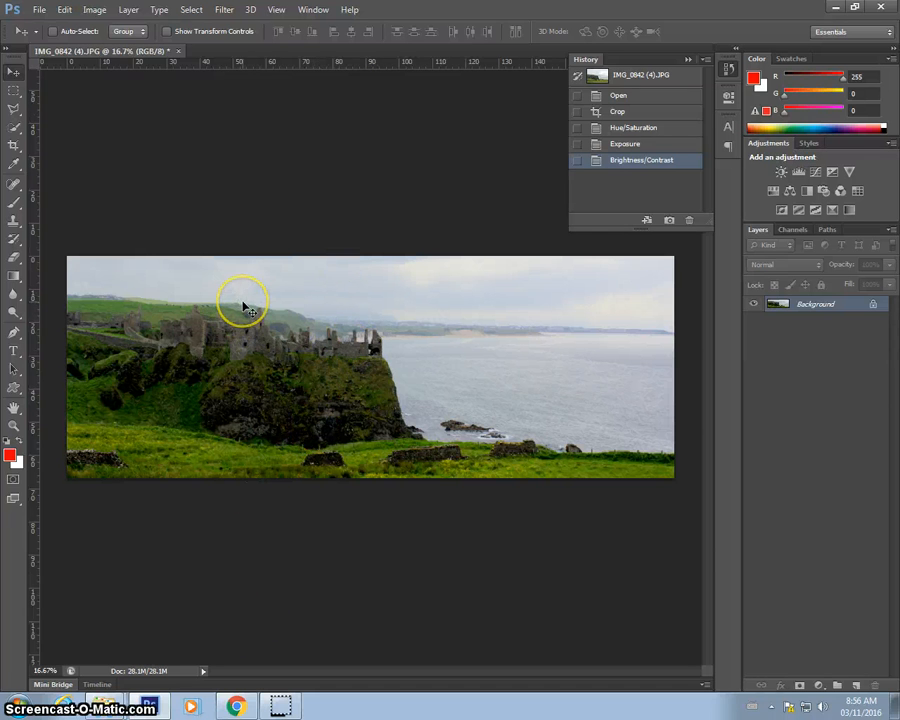
pyautogui.click(64, 9)
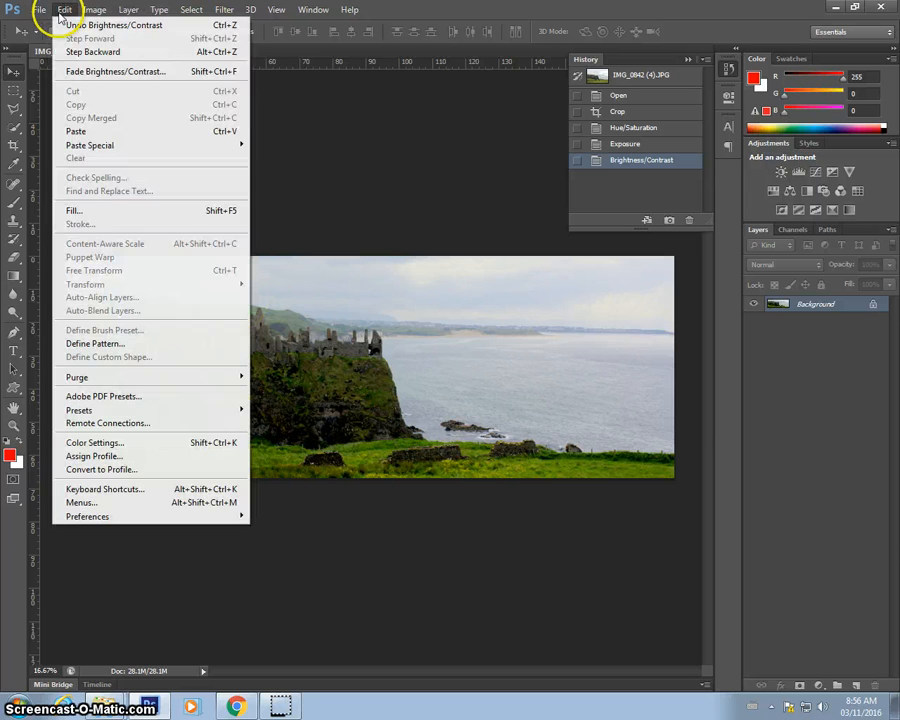
pyautogui.click(90, 131)
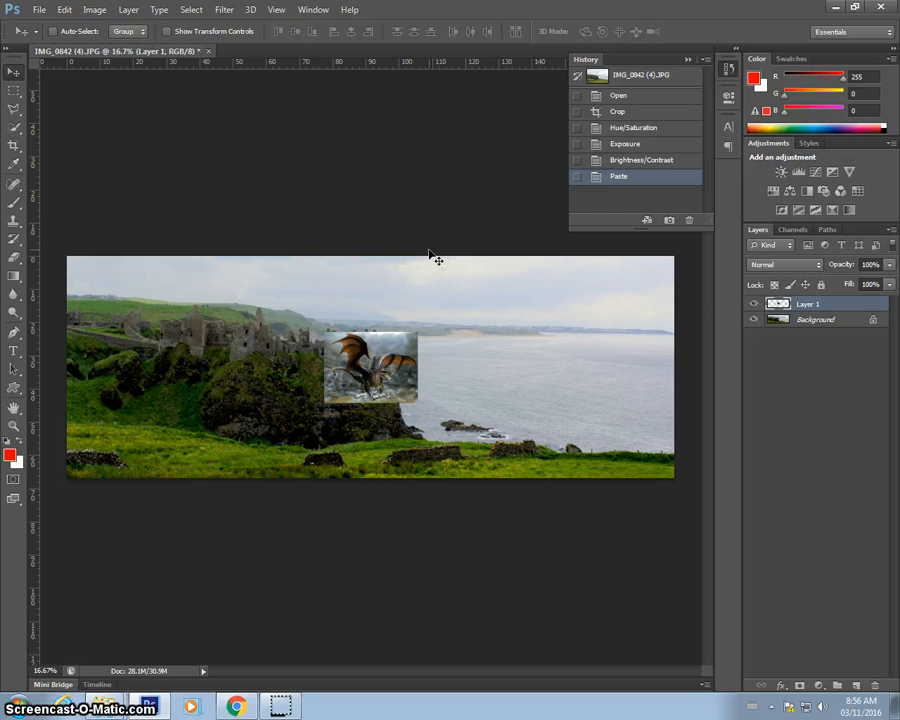
# Zoom in to 100% and select the dragon's raised left wing with the Quick Selection tool at a smaller brush size.
pyautogui.hotkey('ctrl', '+')
pyautogui.hotkey('ctrl', '+')
pyautogui.hotkey('ctrl', '+')
pyautogui.hotkey('ctrl', '+')
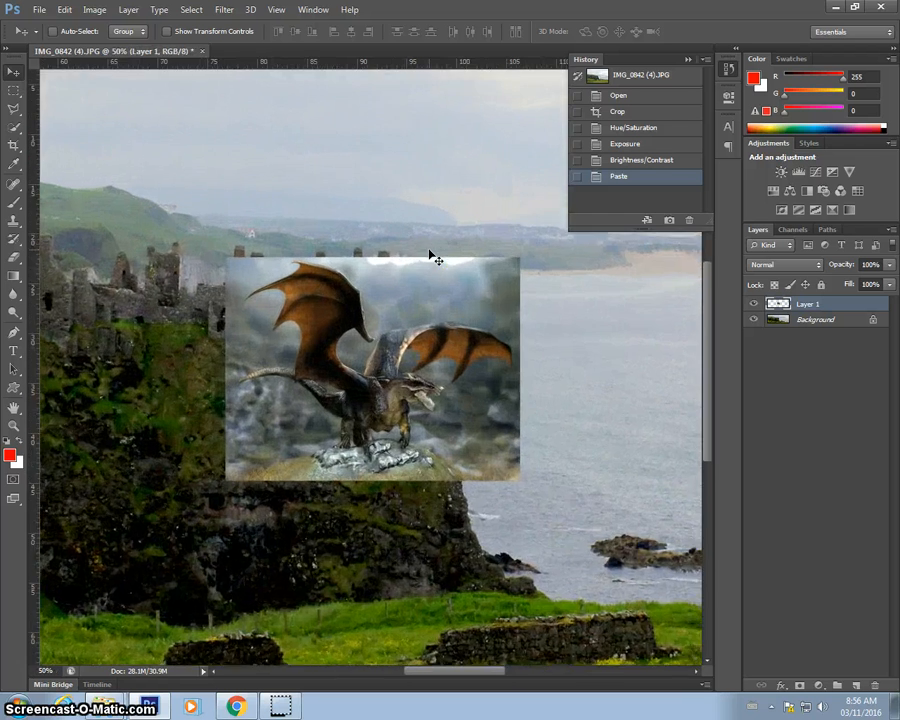
pyautogui.hotkey('ctrl', '+')
pyautogui.hotkey('ctrl', '+')
pyautogui.hotkey('ctrl', '-')
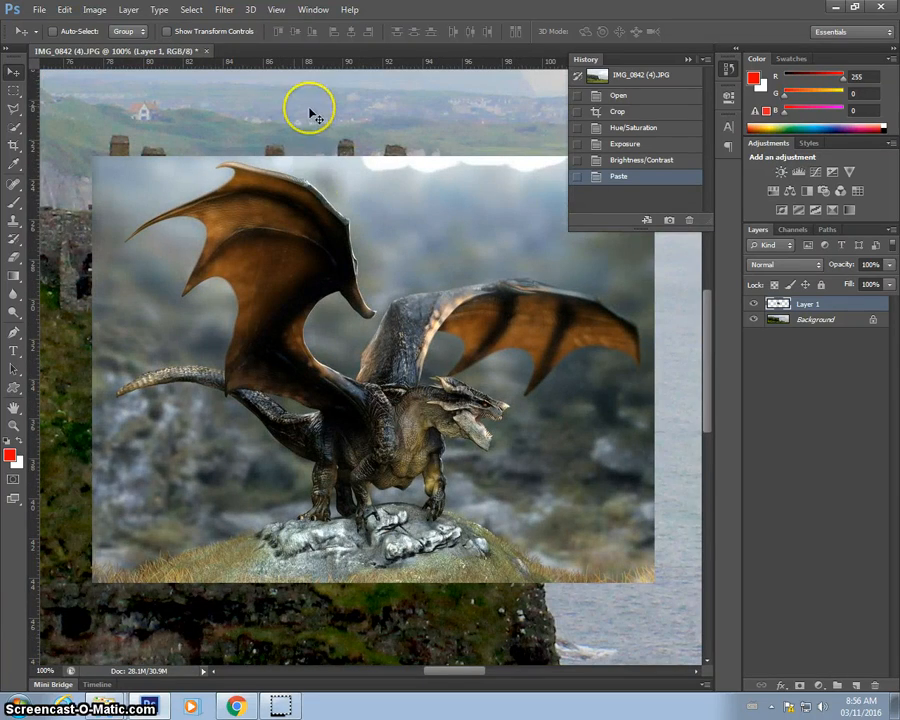
pyautogui.click(16, 129)
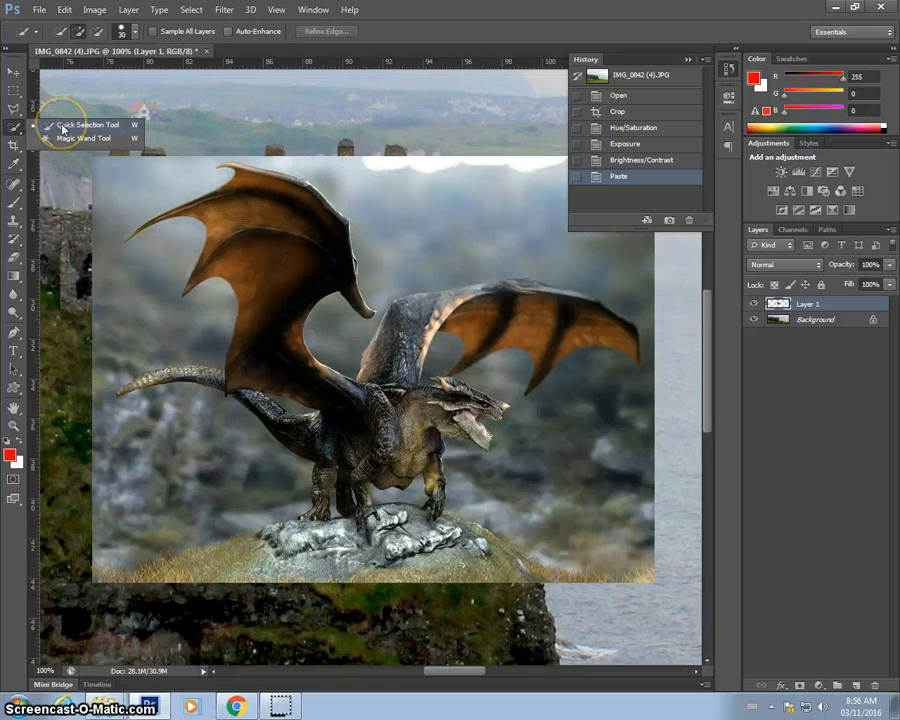
pyautogui.click(62, 127)
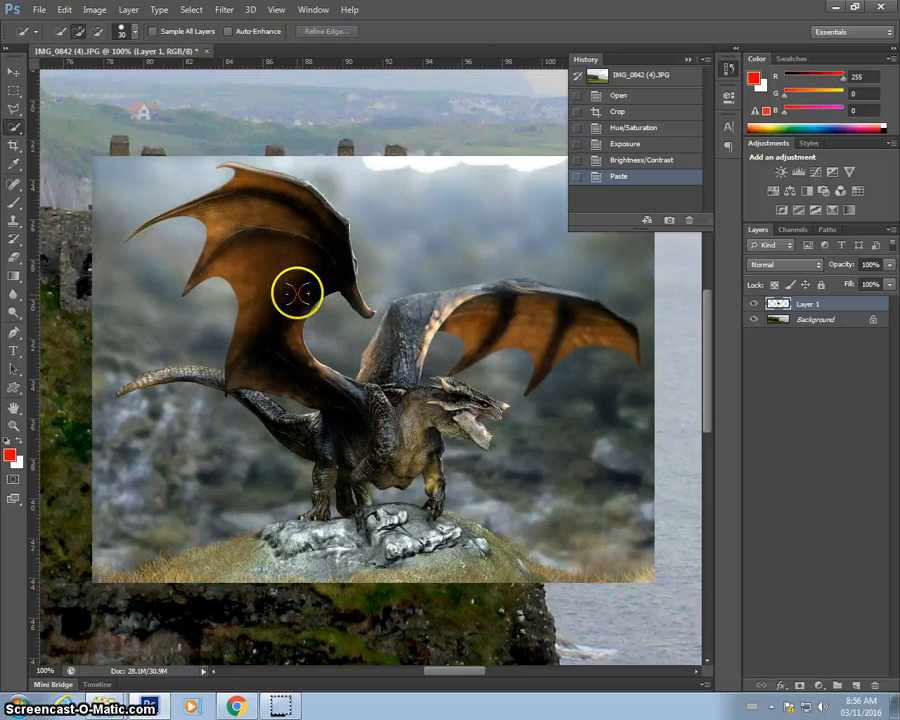
pyautogui.press('[')
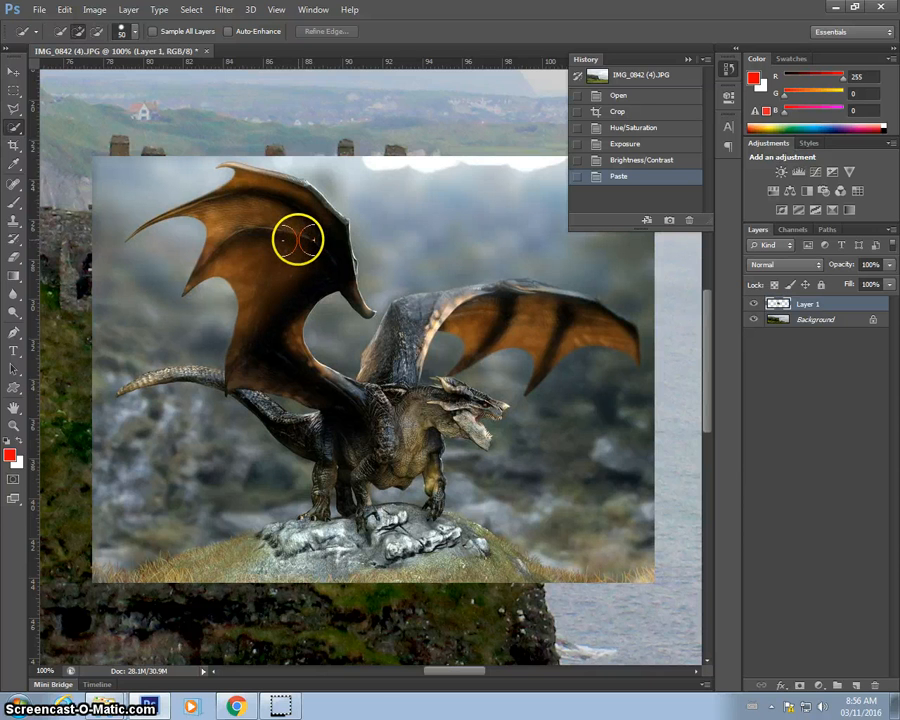
pyautogui.press('[')
pyautogui.press('[')
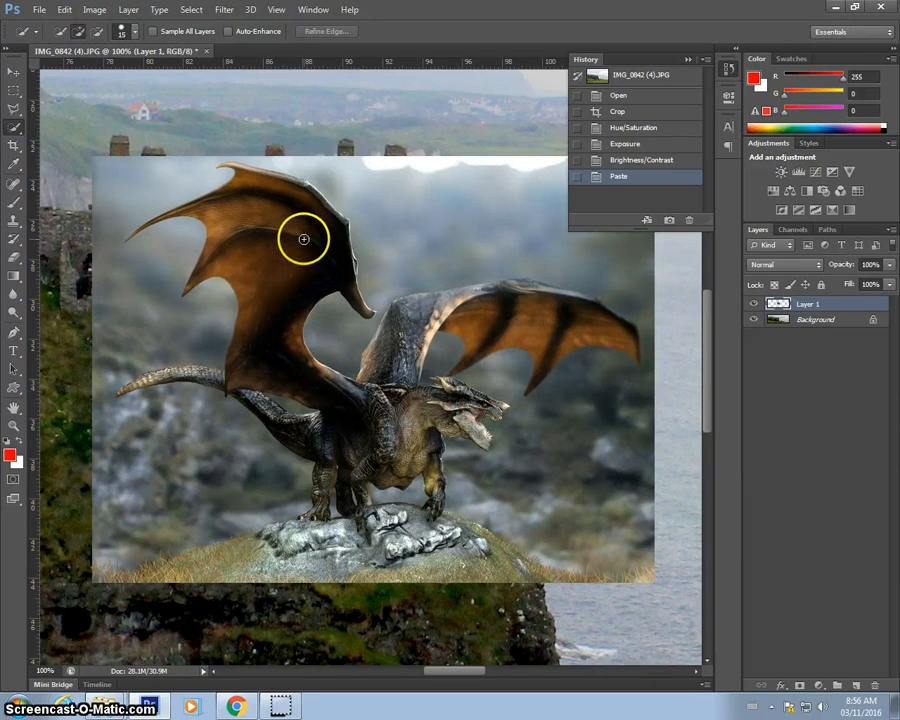
pyautogui.press('[')
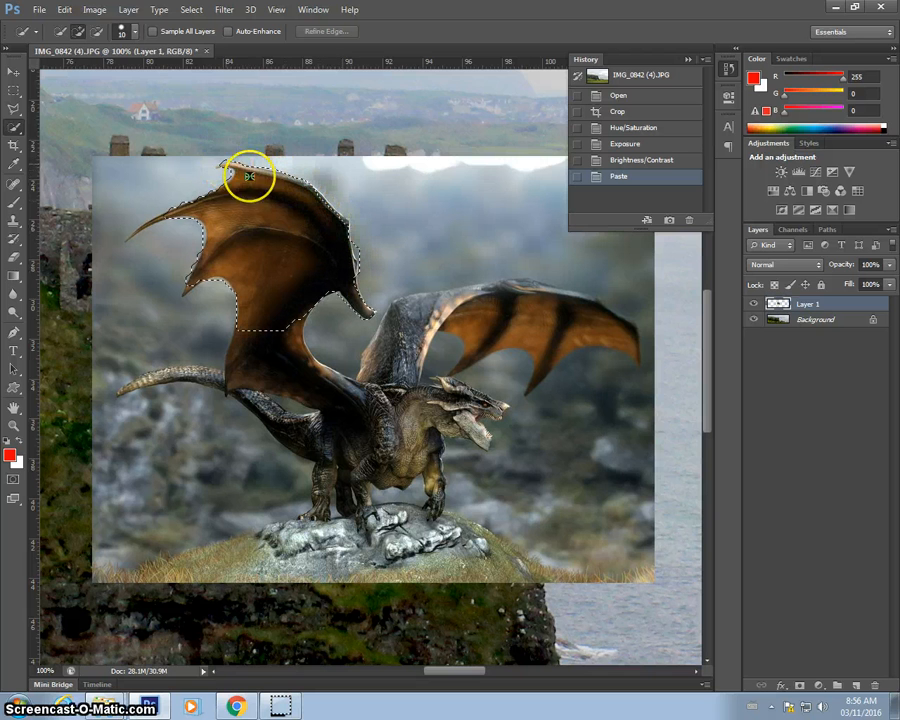
pyautogui.moveTo(245, 177)
pyautogui.mouseDown()
pyautogui.moveTo(227, 207)
pyautogui.moveTo(157, 213)
pyautogui.moveTo(132, 232)
pyautogui.mouseUp()
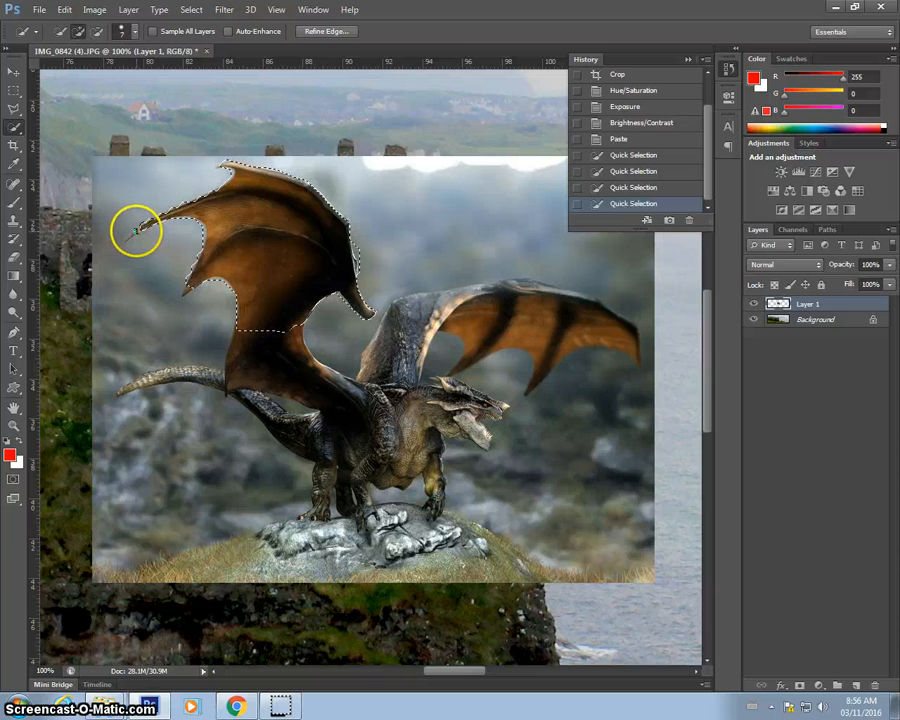
pyautogui.moveTo(136, 231)
pyautogui.mouseDown()
pyautogui.moveTo(133, 243)
pyautogui.moveTo(143, 241)
pyautogui.mouseUp()
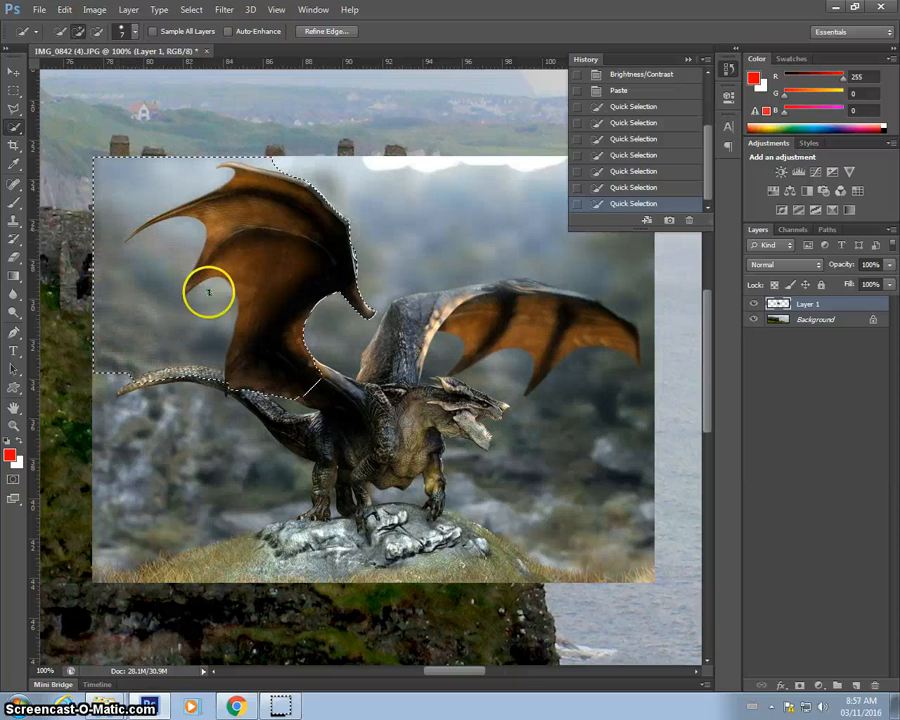
pyautogui.moveTo(186, 291); pyautogui.dragTo(234, 342)
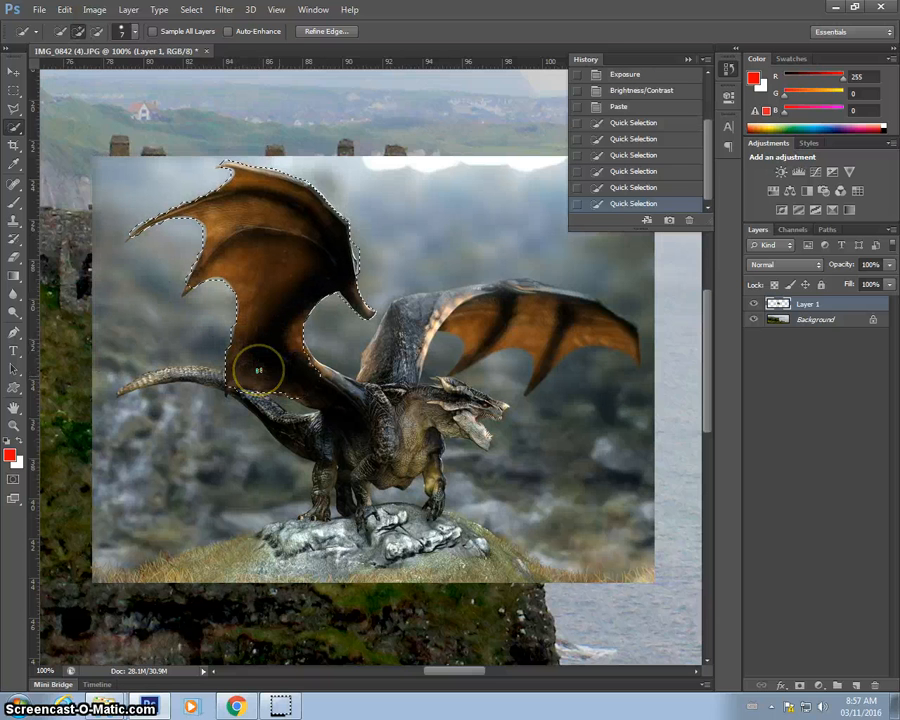
# Extend the quick selection over the dragon's tail, body and legs, undoing stray additions.
pyautogui.moveTo(377, 416); pyautogui.dragTo(321, 372)
pyautogui.moveTo(371, 395); pyautogui.dragTo(395, 365)
pyautogui.hotkey('ctrl', 'z')
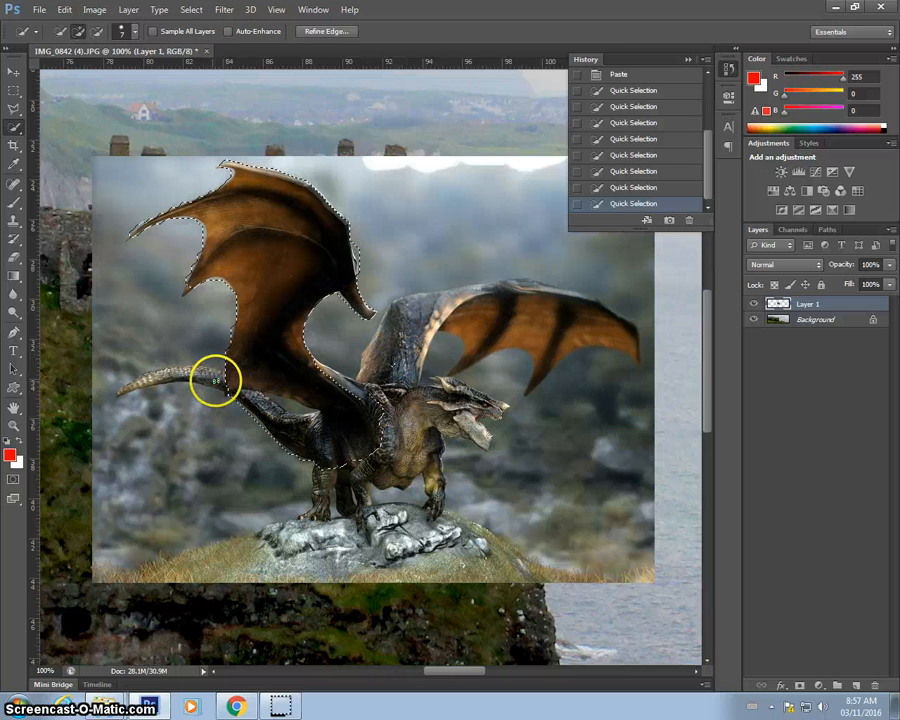
pyautogui.click(214, 380)
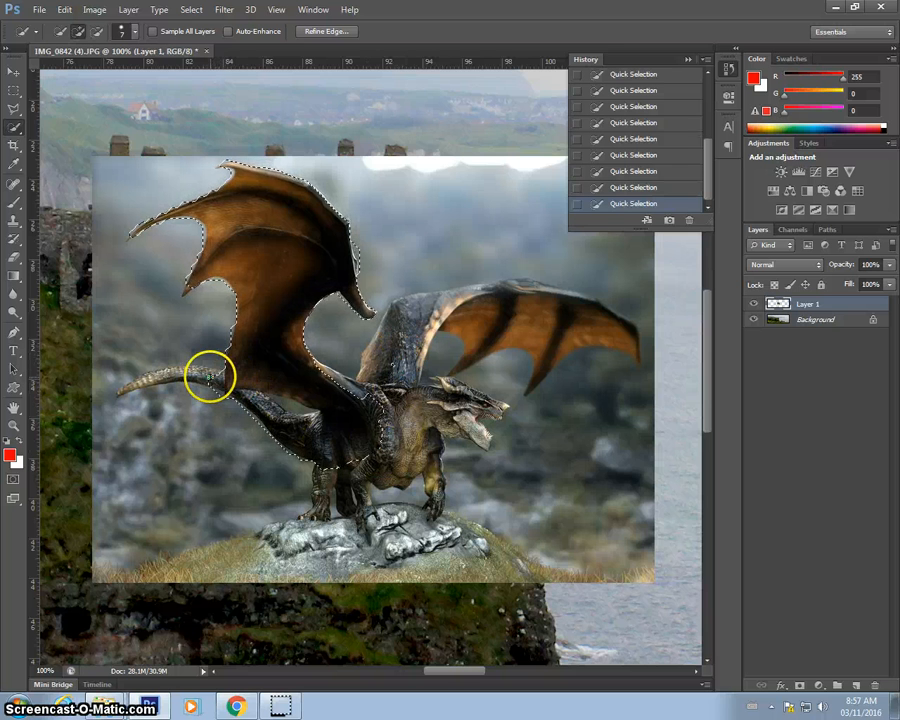
pyautogui.hotkey('ctrl', 'z')
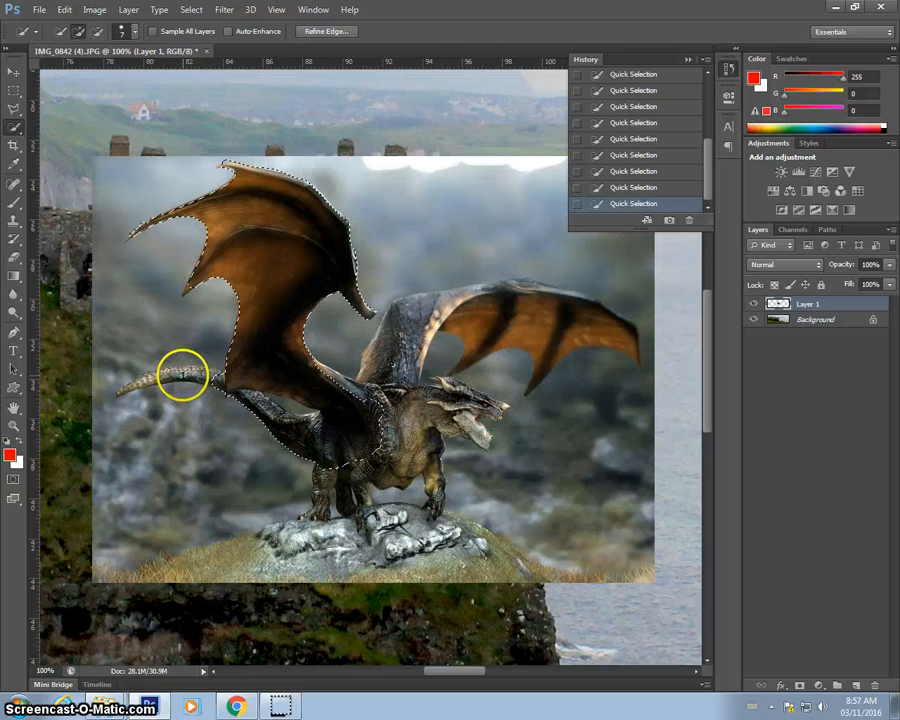
pyautogui.click(183, 375)
pyautogui.click(203, 377)
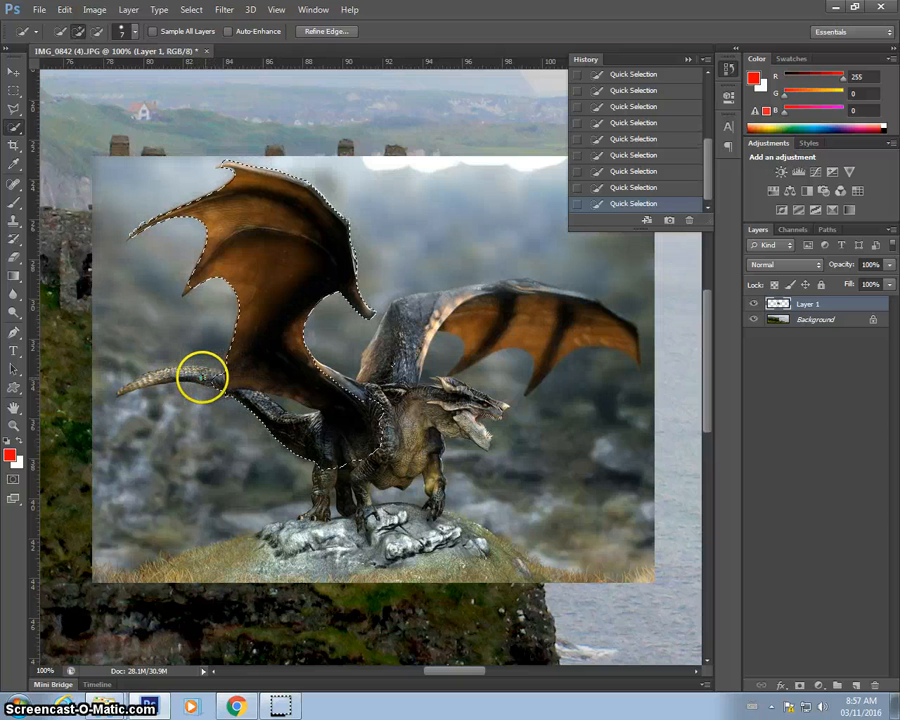
pyautogui.moveTo(274, 392)
pyautogui.mouseDown()
pyautogui.moveTo(322, 405)
pyautogui.moveTo(352, 446)
pyautogui.moveTo(328, 474)
pyautogui.mouseUp()
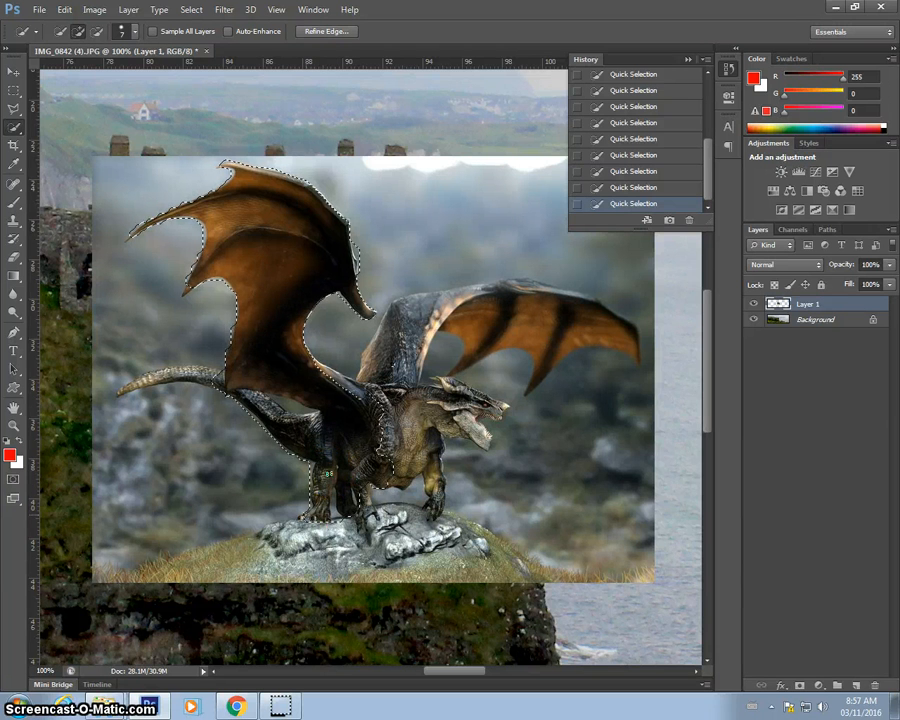
pyautogui.click(397, 433)
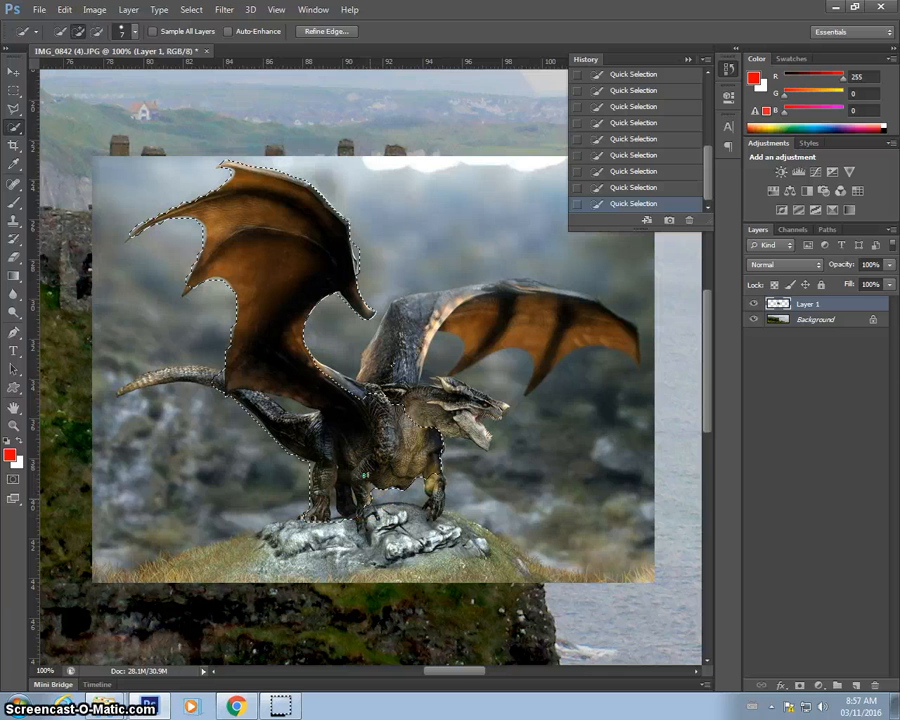
pyautogui.hotkey('ctrl', 'z')
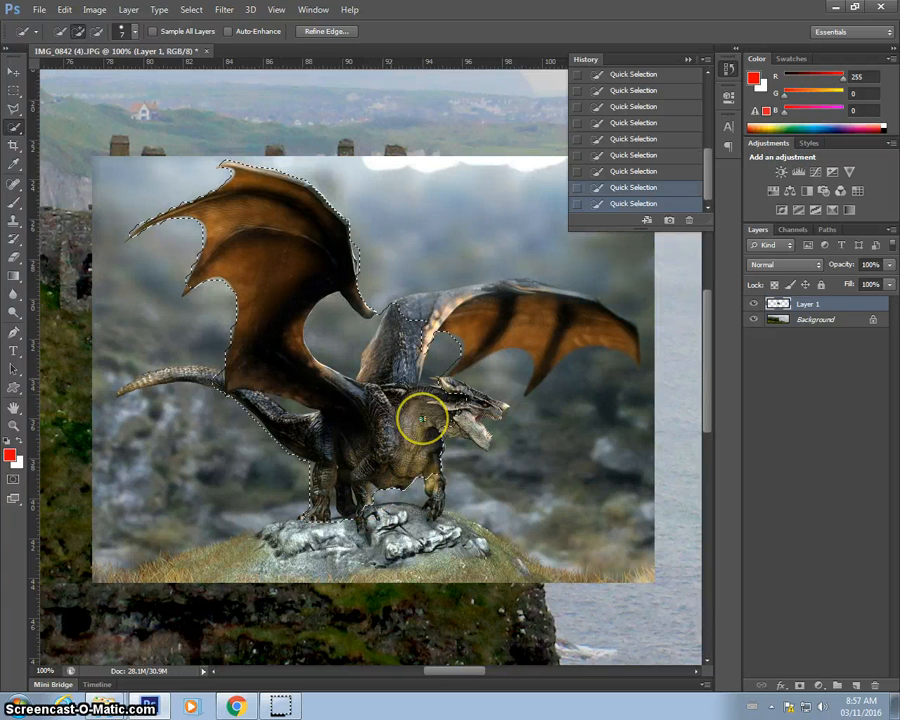
# Add the dragon's right wing to the quick selection, undoing strokes that spill into the background.
pyautogui.moveTo(428, 309); pyautogui.dragTo(473, 308)
pyautogui.hotkey('ctrl', 'z')
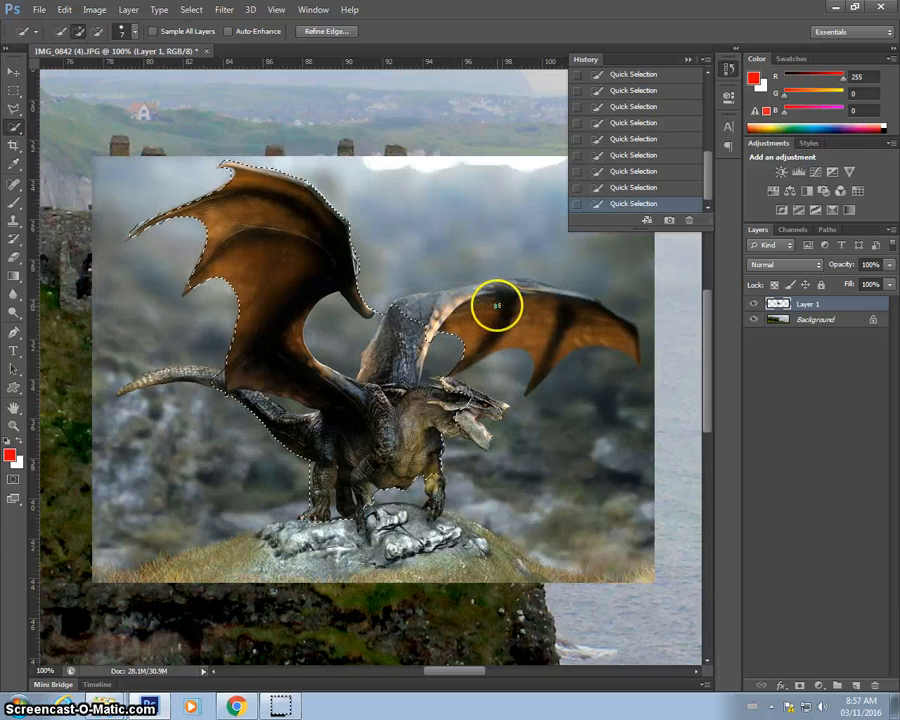
pyautogui.moveTo(498, 321)
pyautogui.mouseDown()
pyautogui.moveTo(476, 338)
pyautogui.moveTo(532, 327)
pyautogui.moveTo(541, 352)
pyautogui.moveTo(577, 321)
pyautogui.moveTo(561, 319)
pyautogui.mouseUp()
pyautogui.hotkey('ctrl', 'z')
pyautogui.hotkey('ctrl', 'z')
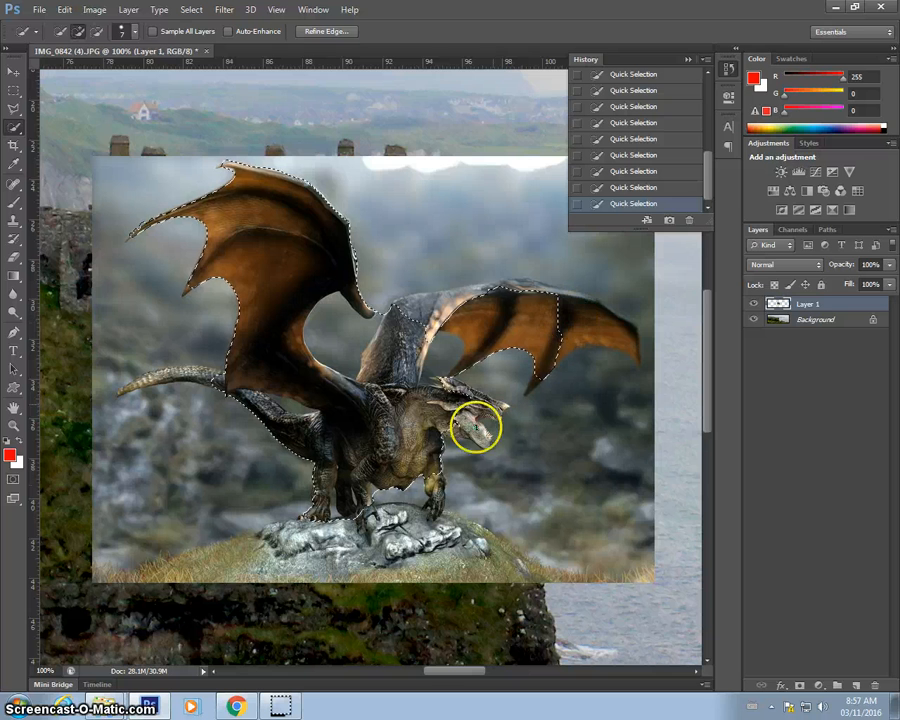
pyautogui.moveTo(472, 398); pyautogui.dragTo(479, 404)
pyautogui.hotkey('ctrl', 'z')
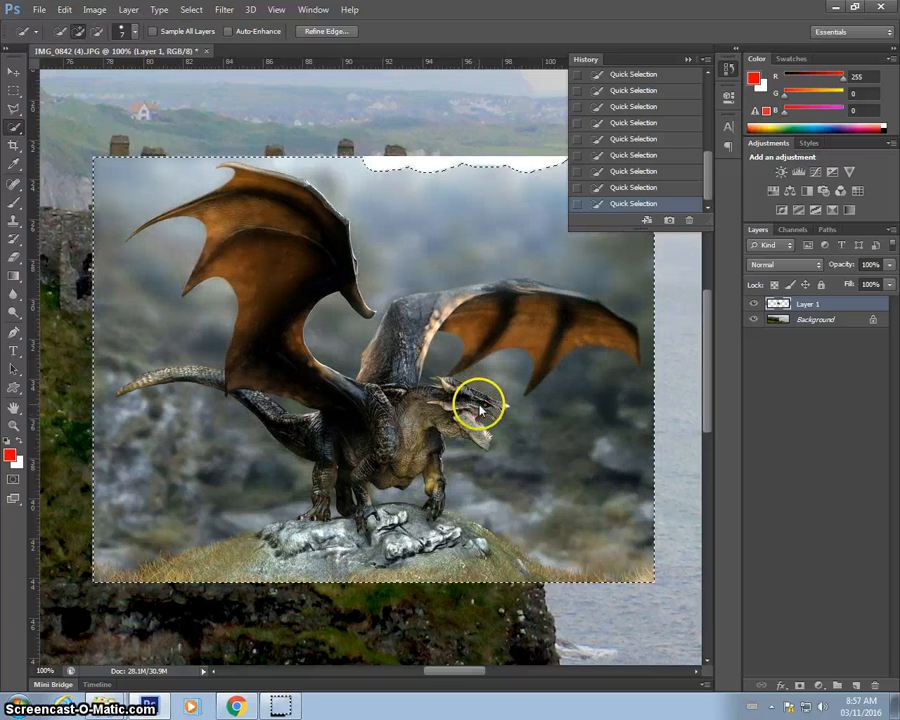
# Switch to the Polygonal Lasso, zoom in to 300%, and trace the right wing's upper edge and tip to add it to the selection.
pyautogui.click(11, 112)
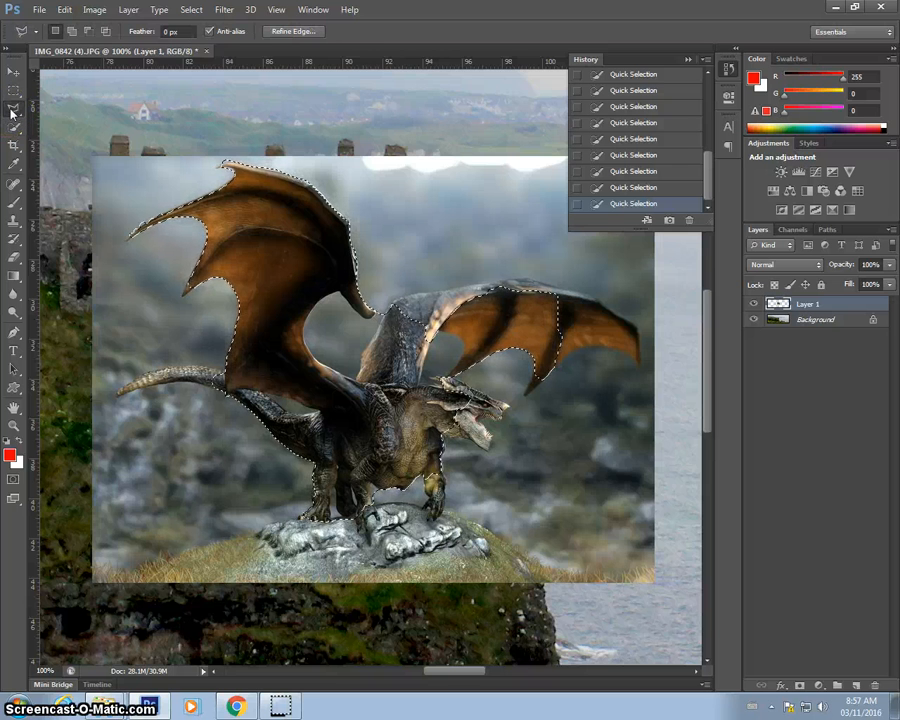
pyautogui.moveTo(11, 112); pyautogui.dragTo(67, 123)
pyautogui.scroll(4, 450, 345)
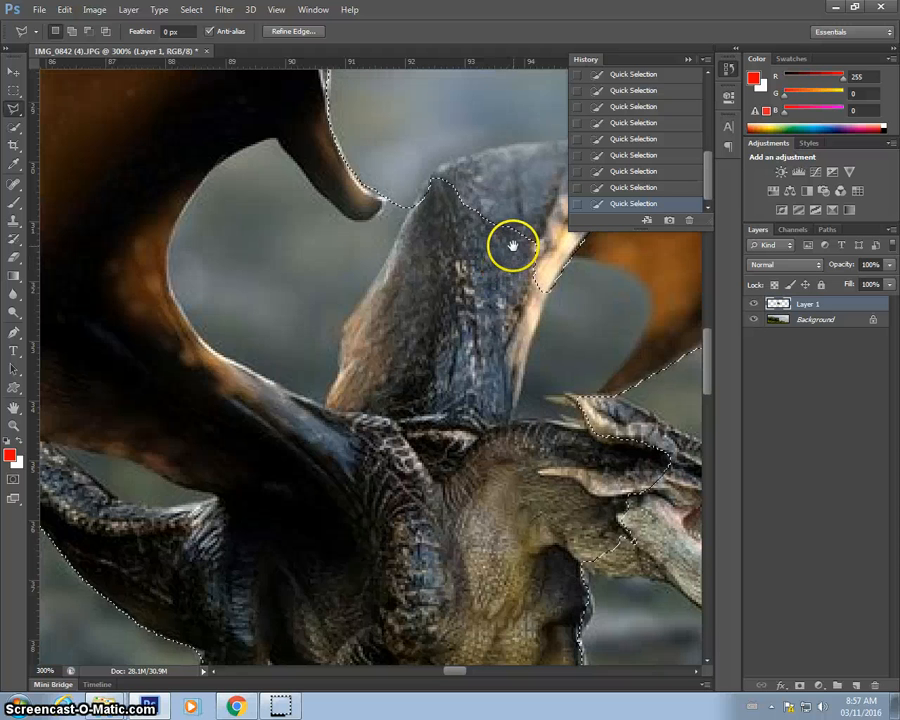
pyautogui.moveTo(512, 246); pyautogui.dragTo(290, 455)
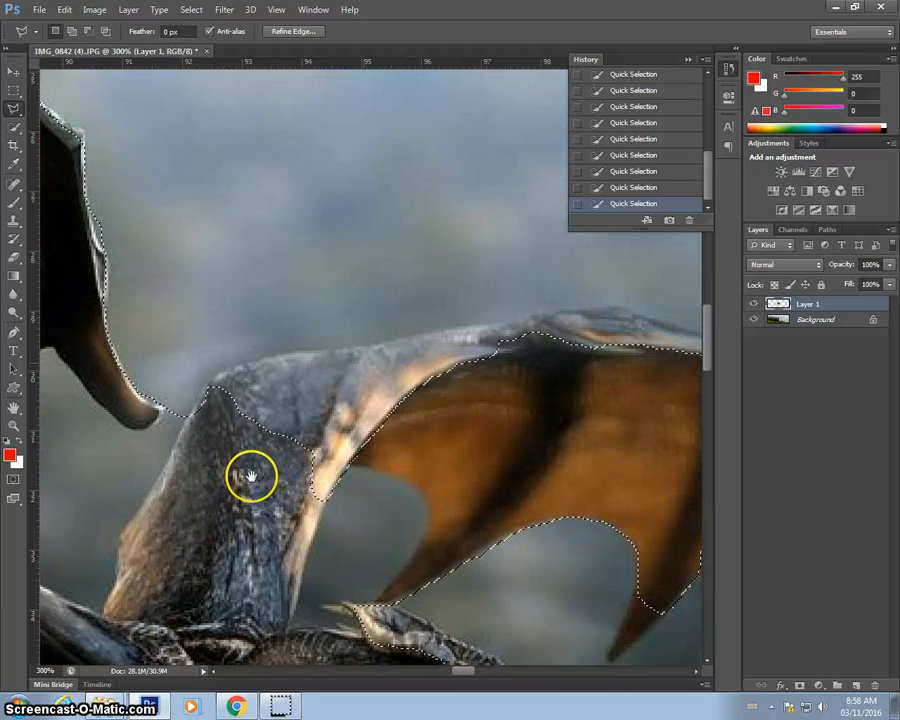
pyautogui.moveTo(282, 378); pyautogui.dragTo(252, 400)
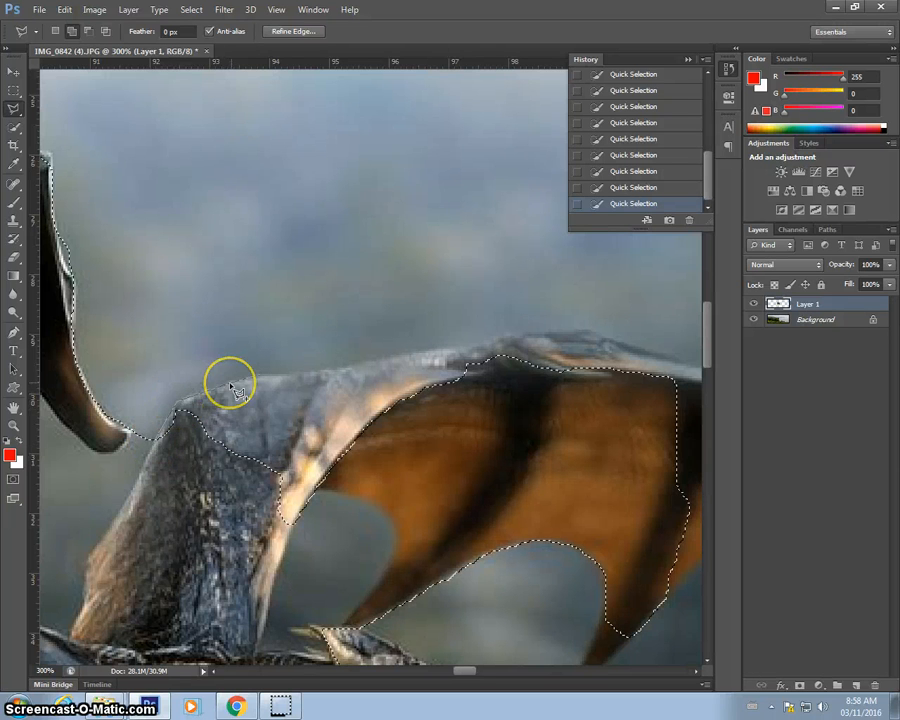
pyautogui.click(290, 373)
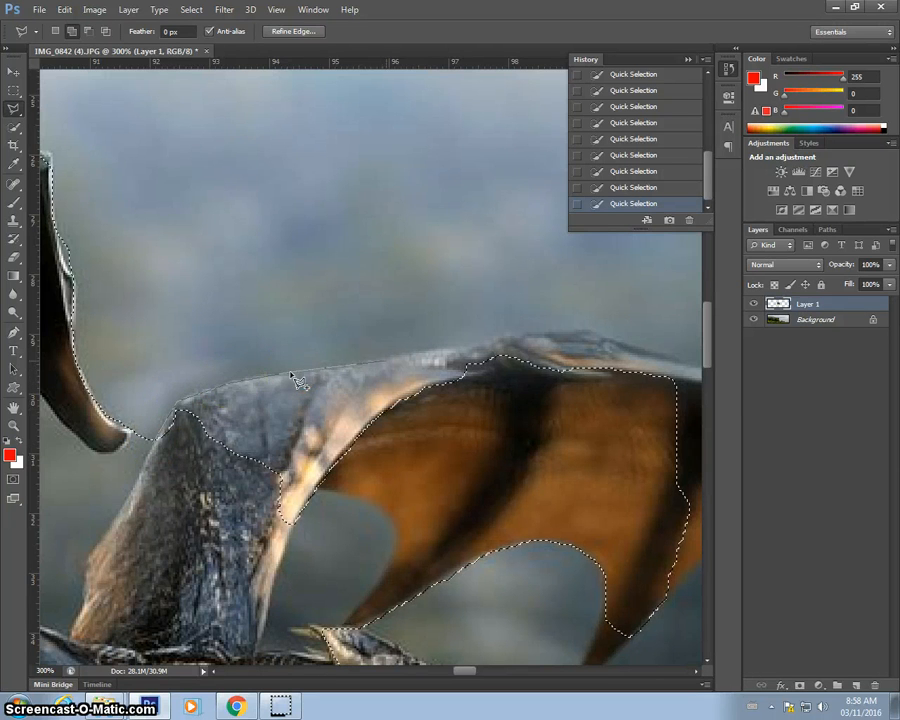
pyautogui.click(389, 358)
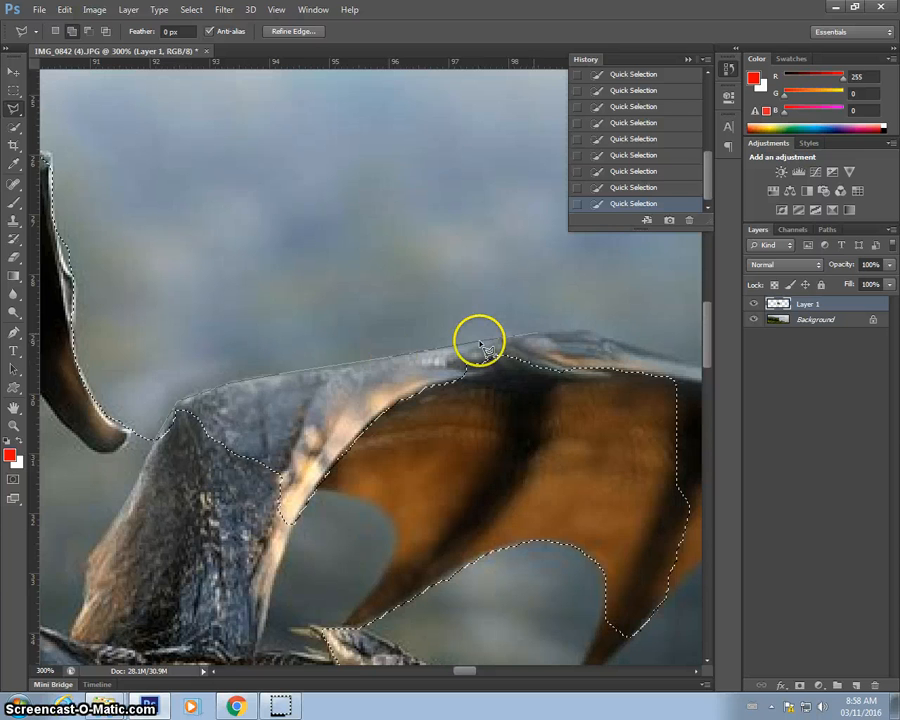
pyautogui.click(597, 333)
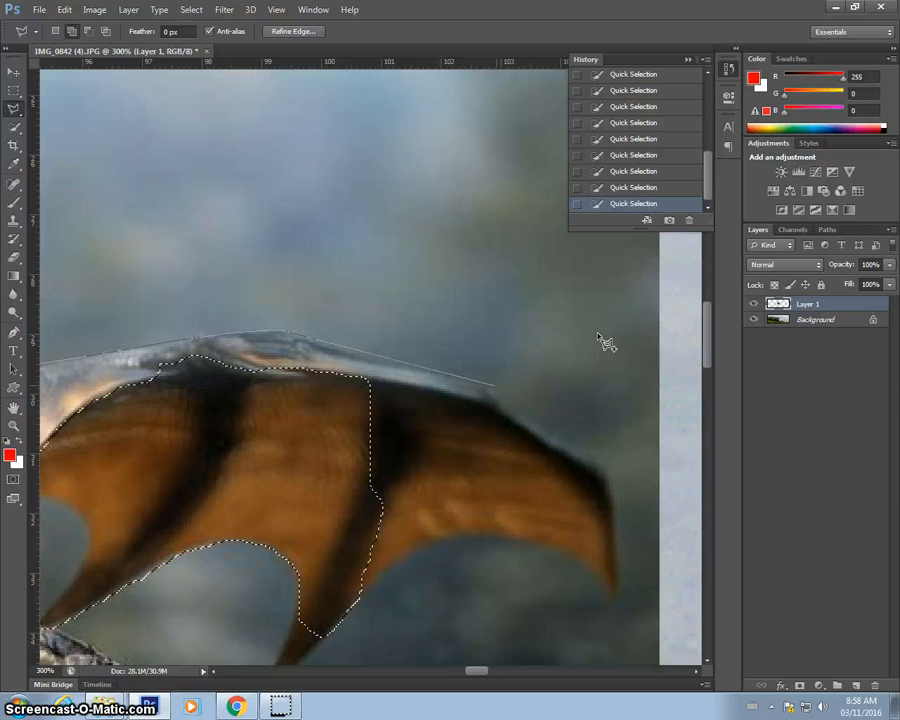
pyautogui.click(493, 387)
pyautogui.click(538, 426)
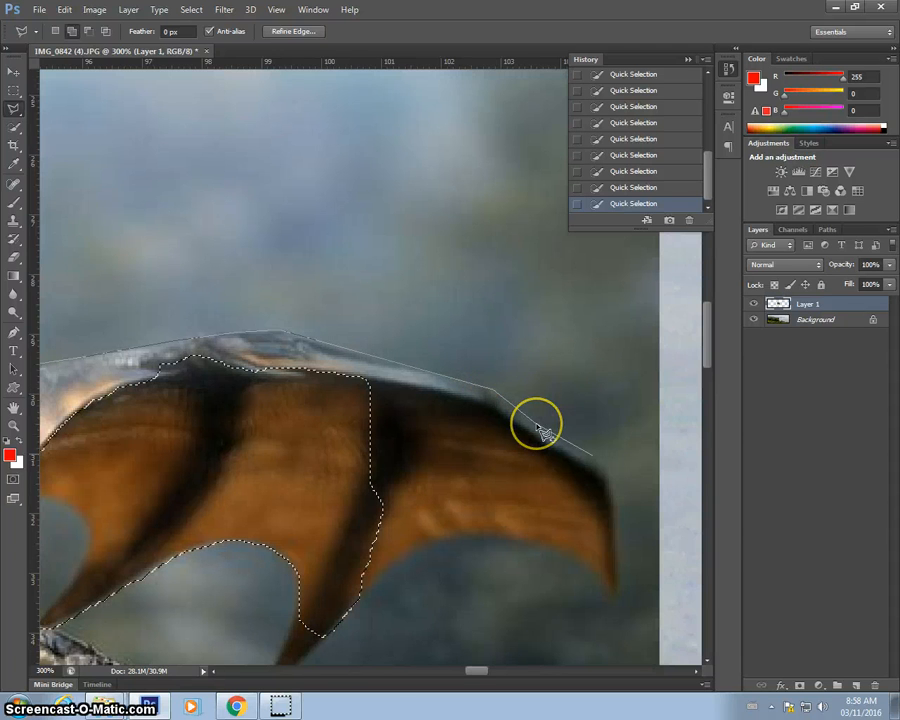
pyautogui.click(599, 458)
pyautogui.click(609, 470)
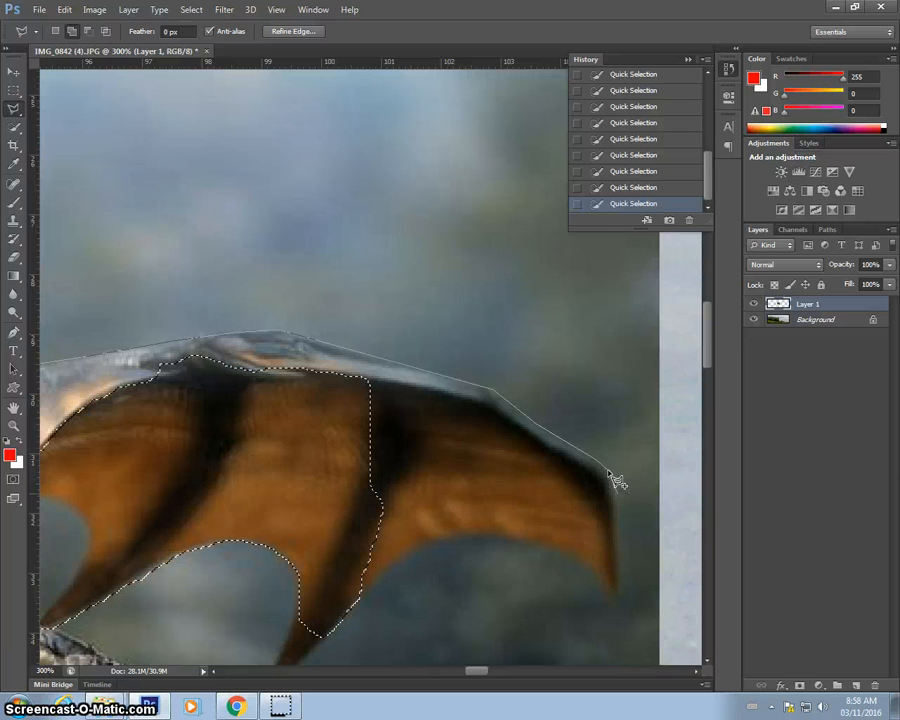
pyautogui.click(616, 538)
pyautogui.click(616, 578)
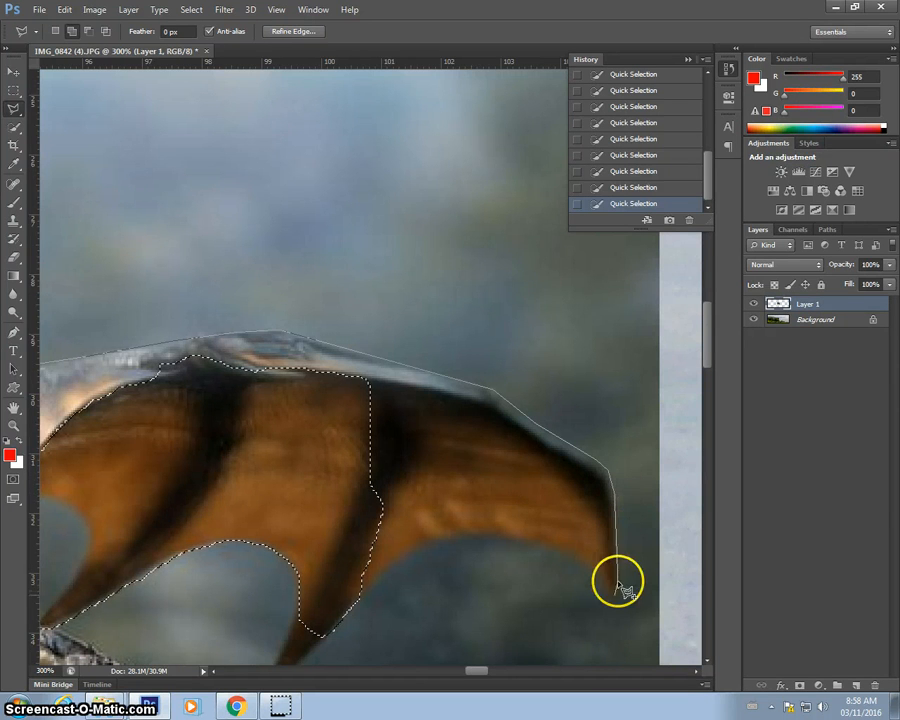
pyautogui.click(612, 597)
pyautogui.click(596, 581)
pyautogui.click(587, 566)
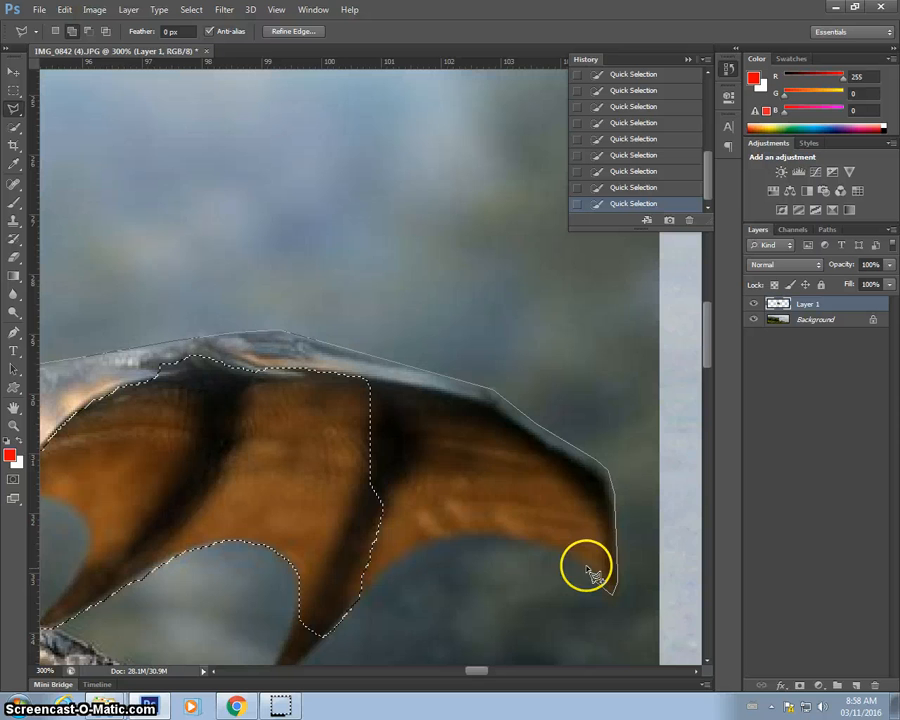
pyautogui.click(538, 543)
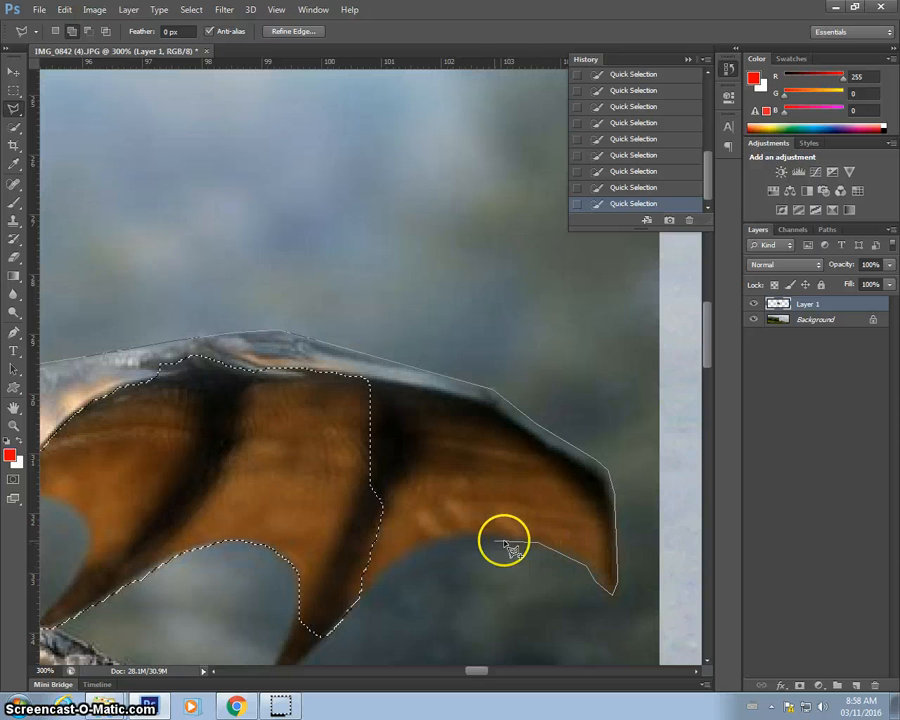
pyautogui.click(439, 538)
pyautogui.click(363, 600)
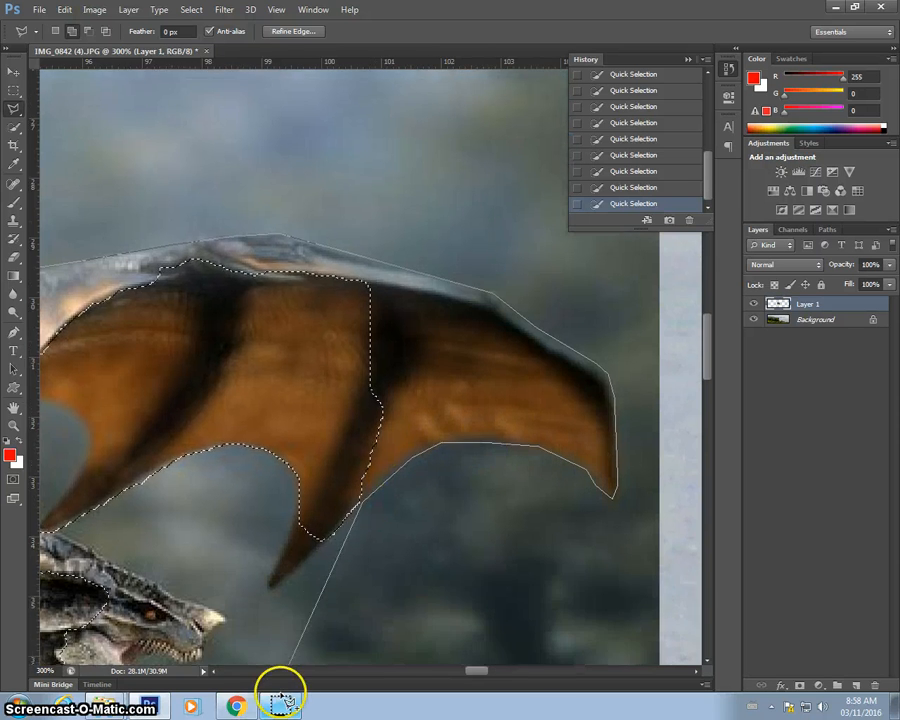
pyautogui.click(306, 558)
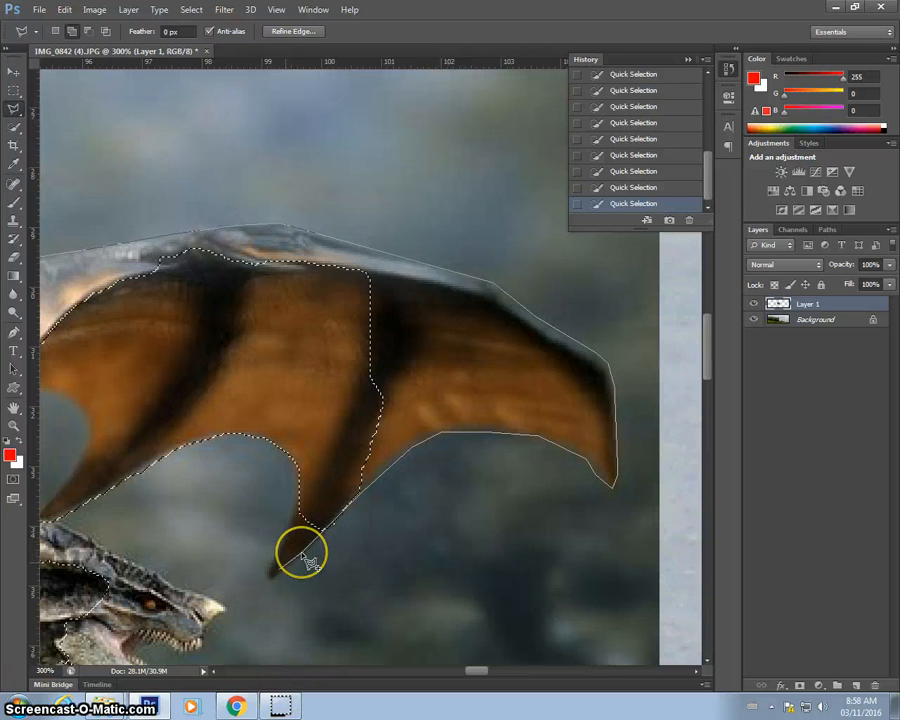
pyautogui.click(270, 582)
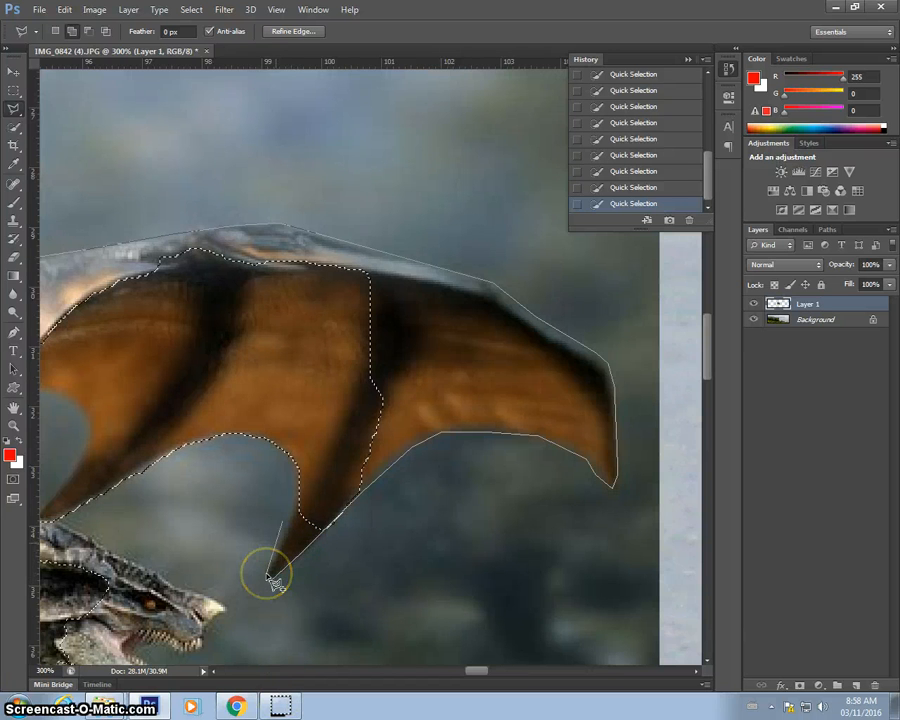
pyautogui.click(295, 446)
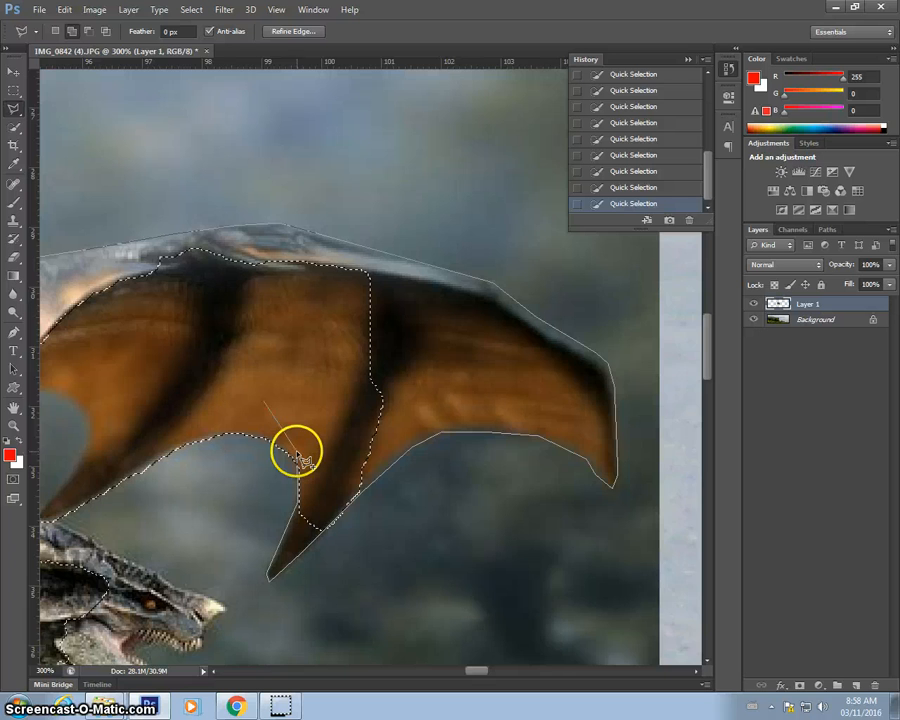
# Continue the lasso along the wing's inner edge and wing arm, closing it at the shoulder.
pyautogui.hscroll(-5, 255, 395)
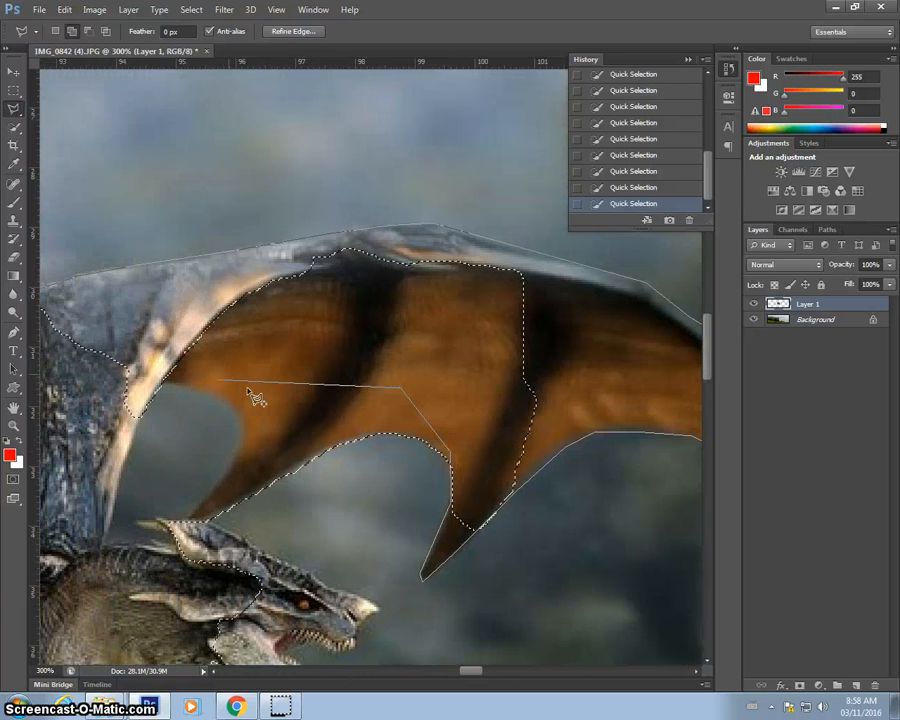
pyautogui.click(213, 383)
pyautogui.hscroll(-3, 213, 383)
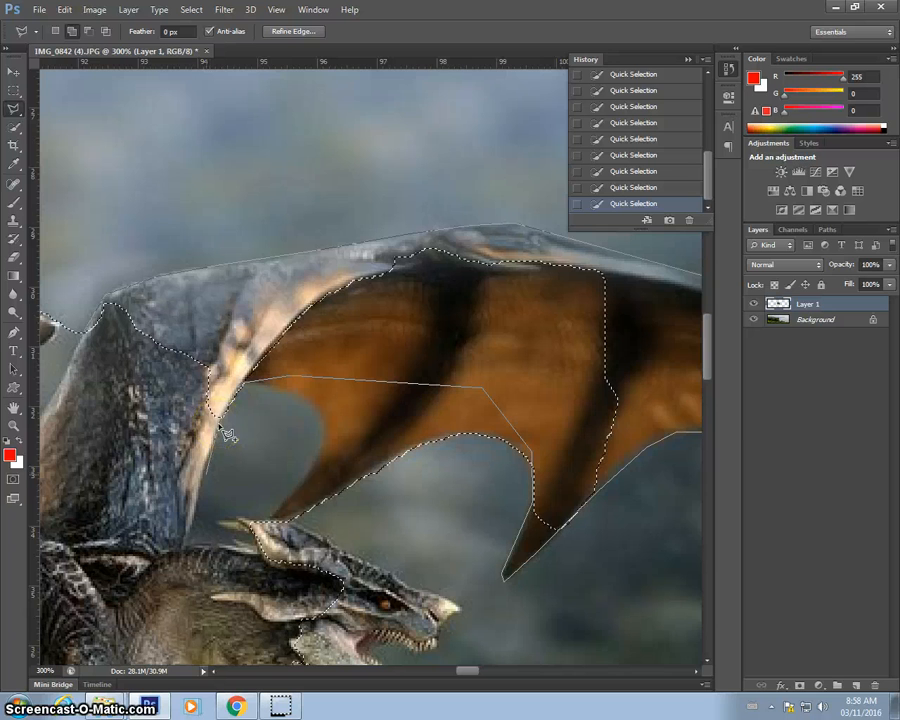
pyautogui.click(184, 547)
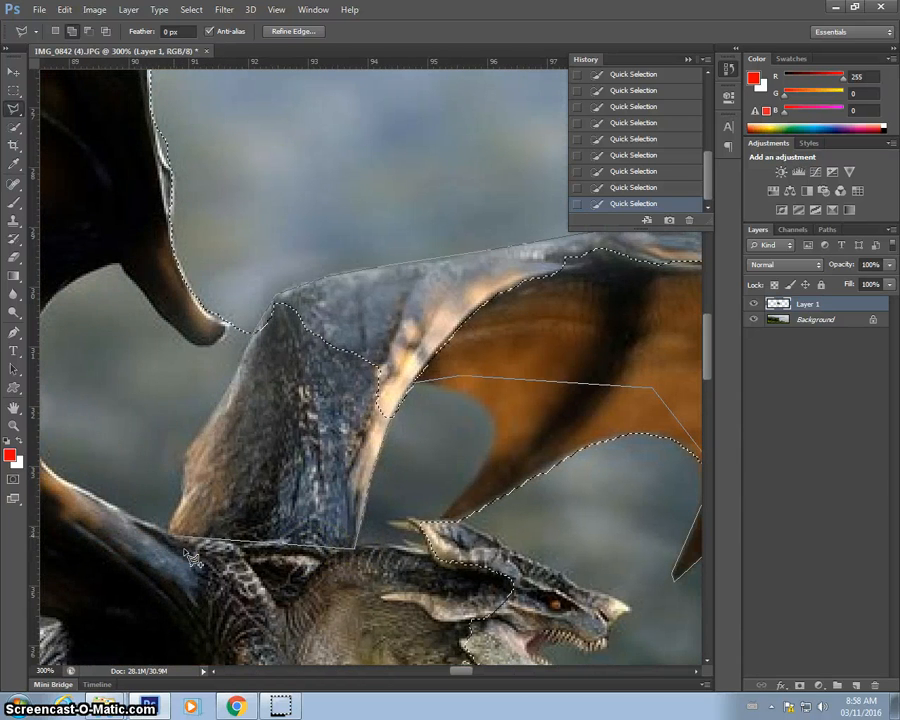
pyautogui.click(170, 533)
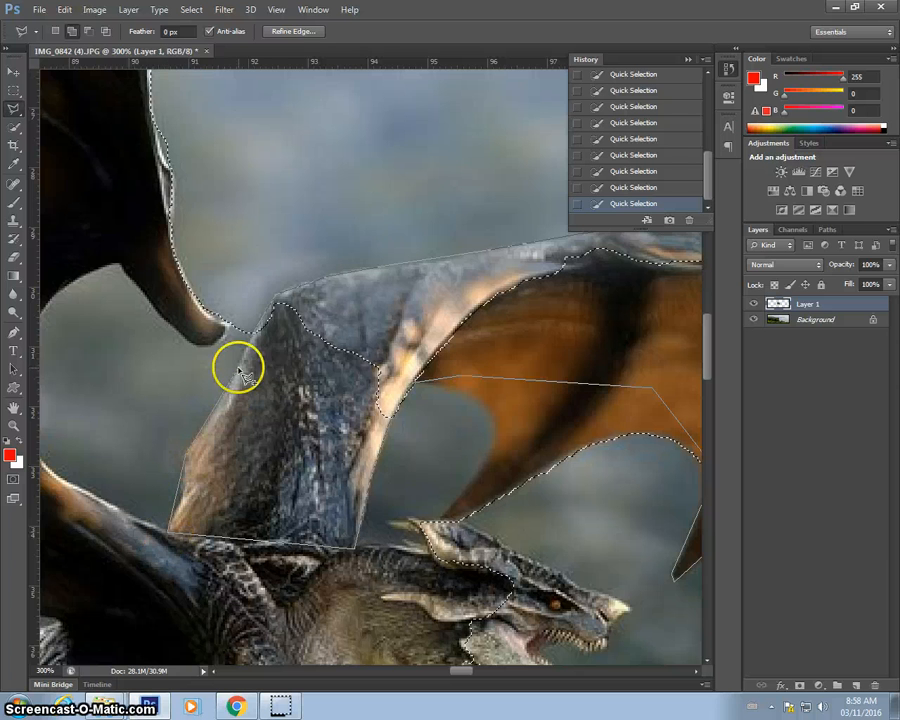
pyautogui.click(257, 330)
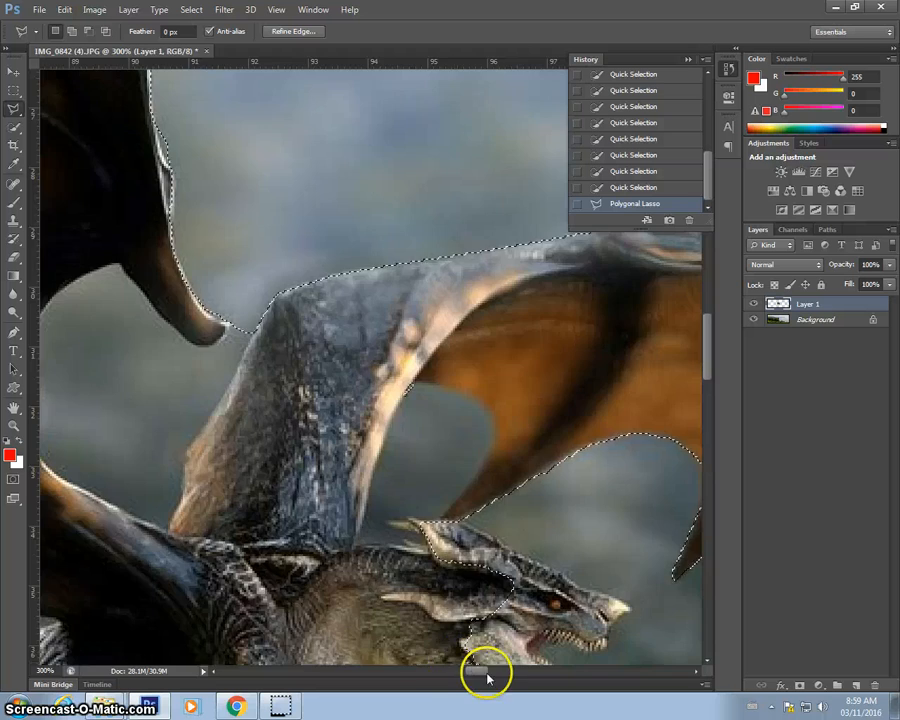
# Undo a stray lasso point and close the polygon around the dragon's jaw area.
pyautogui.moveTo(464, 670)
pyautogui.mouseDown()
pyautogui.moveTo(479, 677)
pyautogui.moveTo(460, 667)
pyautogui.moveTo(474, 667)
pyautogui.moveTo(456, 671)
pyautogui.mouseUp()
pyautogui.scroll(-5, 494, 561)
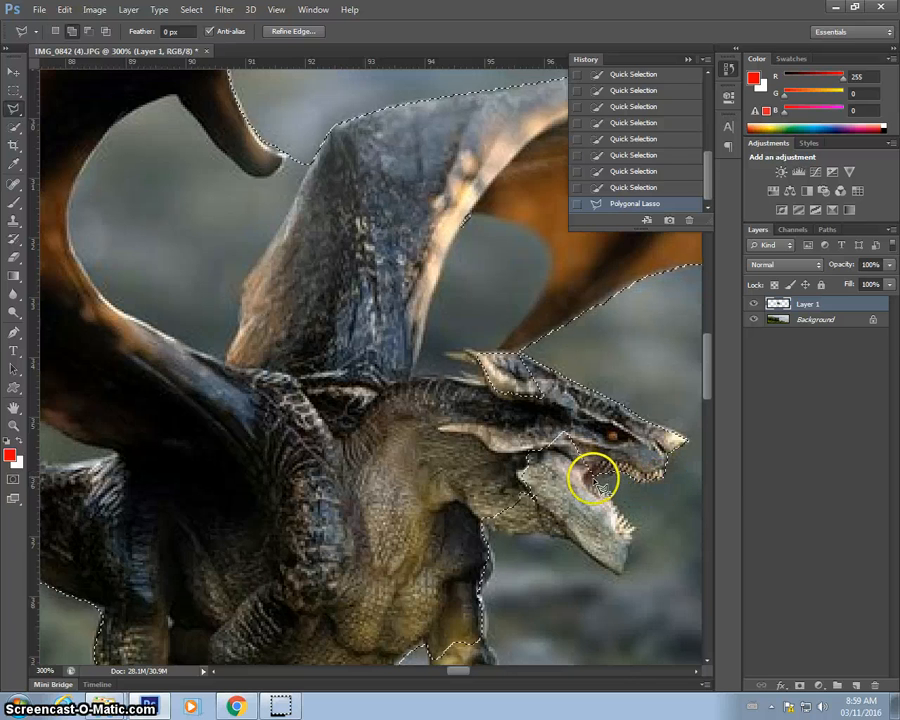
pyautogui.hotkey('ctrl', 'z')
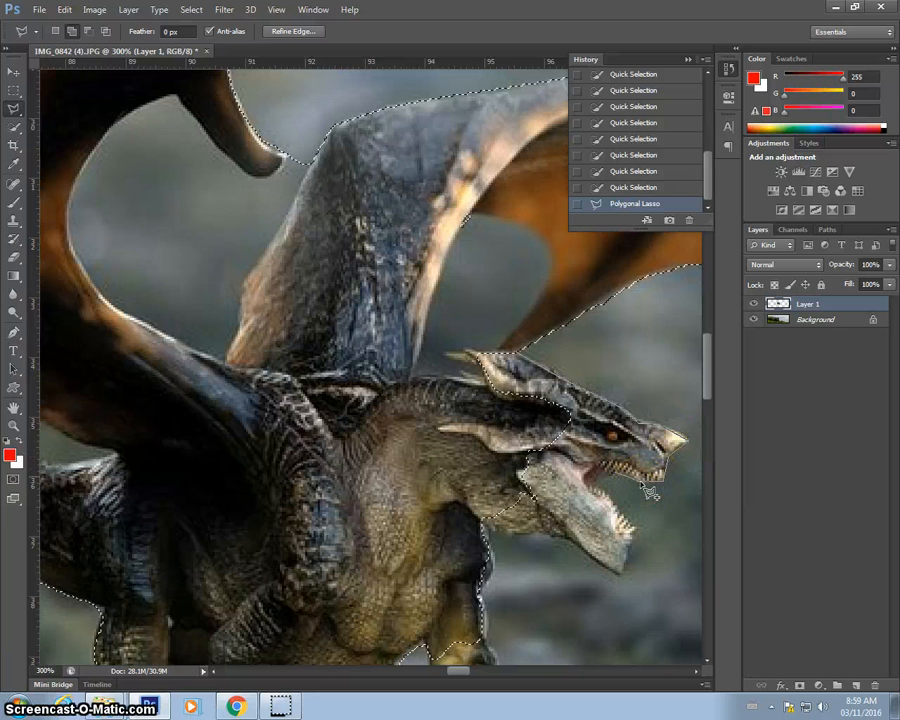
pyautogui.doubleClick(601, 486)
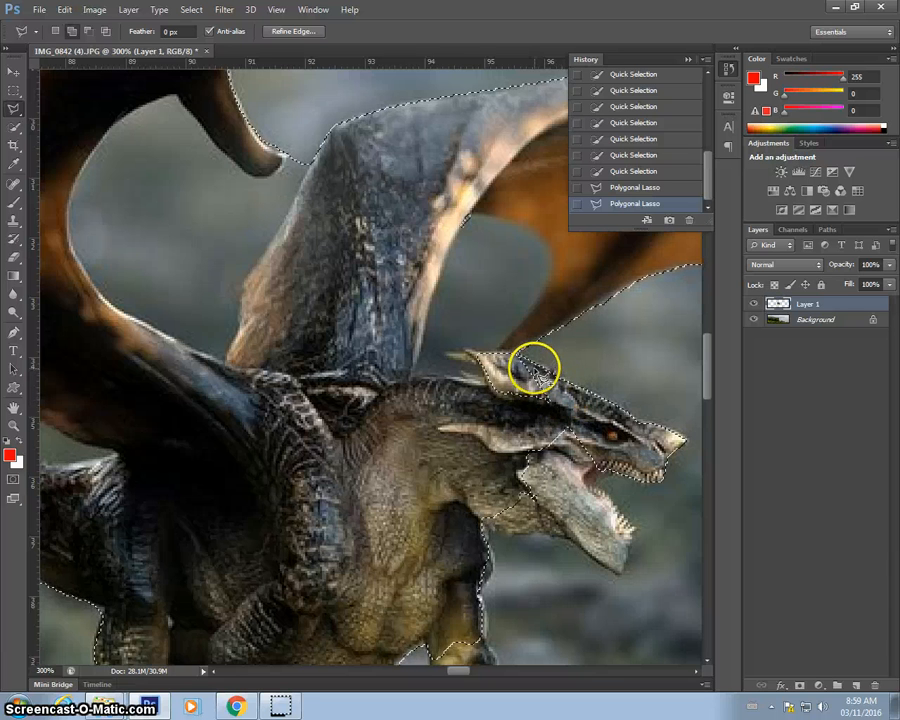
# Add the horns on the dragon's head to the selection with a polygonal lasso.
pyautogui.click(477, 342)
pyautogui.click(454, 363)
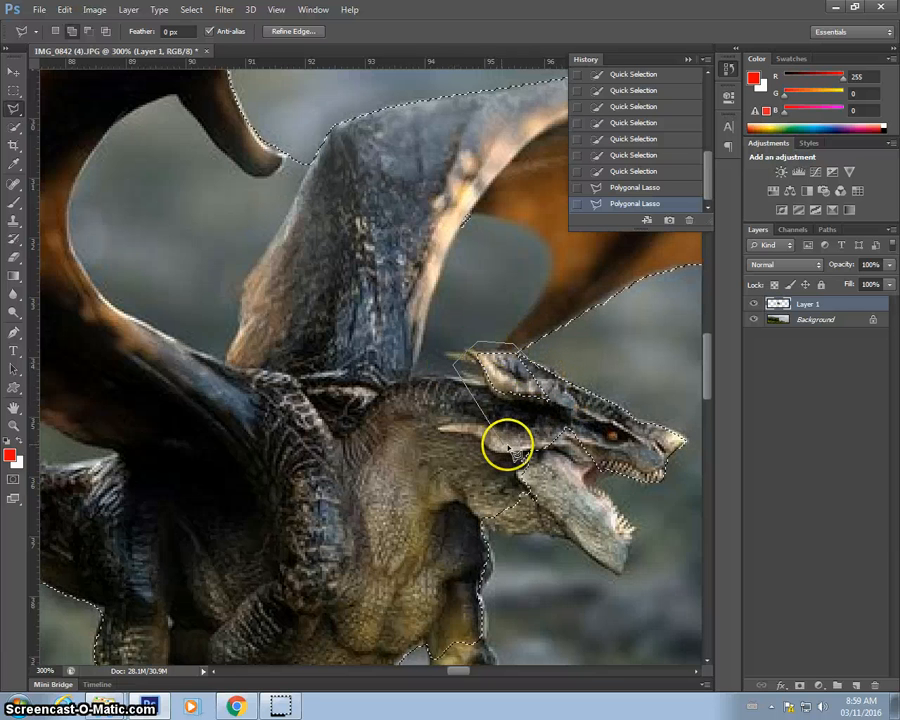
pyautogui.doubleClick(603, 454)
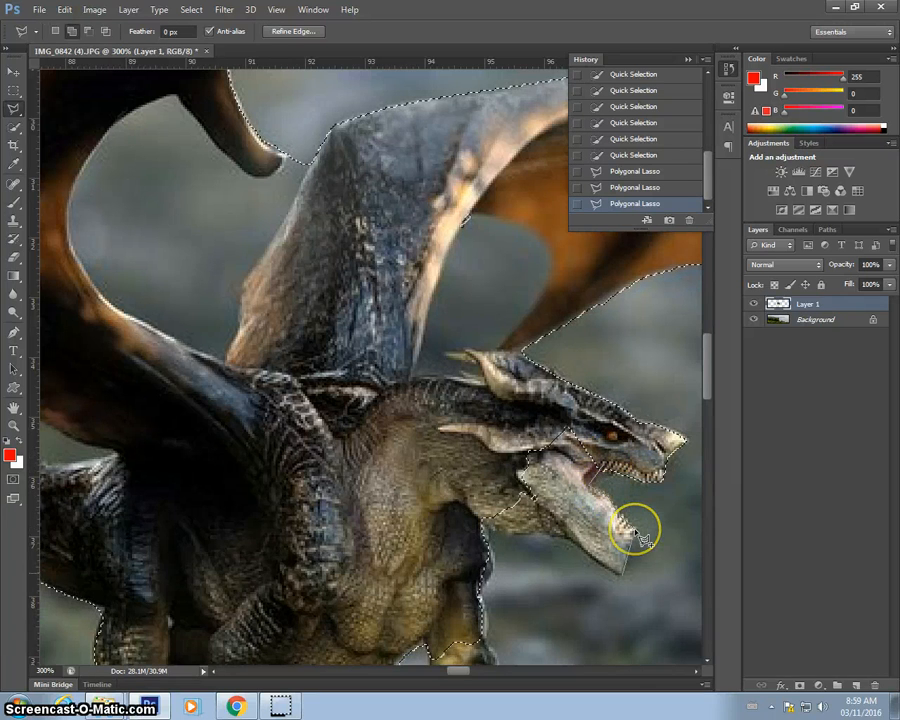
# Lasso around the dragon's open lower jaw and throat to add them to the selection.
pyautogui.keyDown('shift'); pyautogui.click(635, 531); pyautogui.keyUp('shift')
pyautogui.click(622, 576)
pyautogui.click(573, 539)
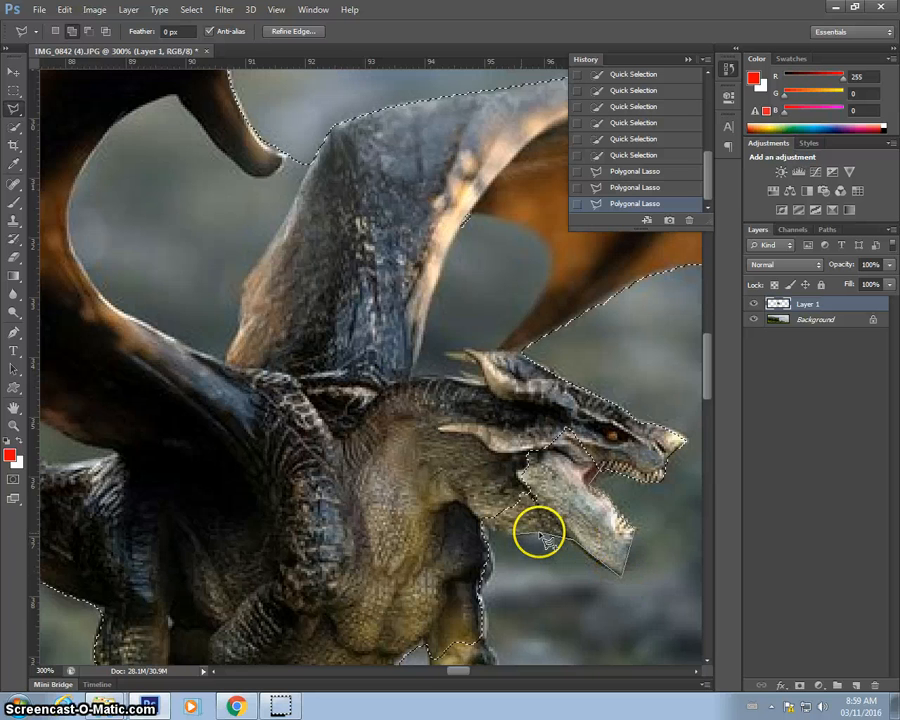
pyautogui.click(485, 520)
pyautogui.click(459, 471)
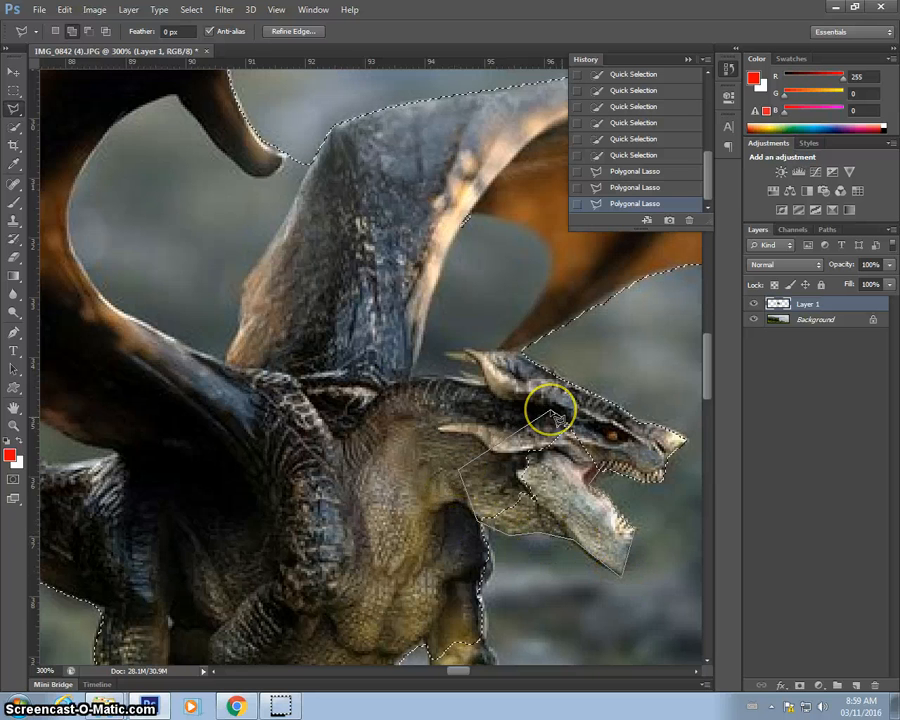
pyautogui.click(551, 409)
pyautogui.doubleClick(604, 427)
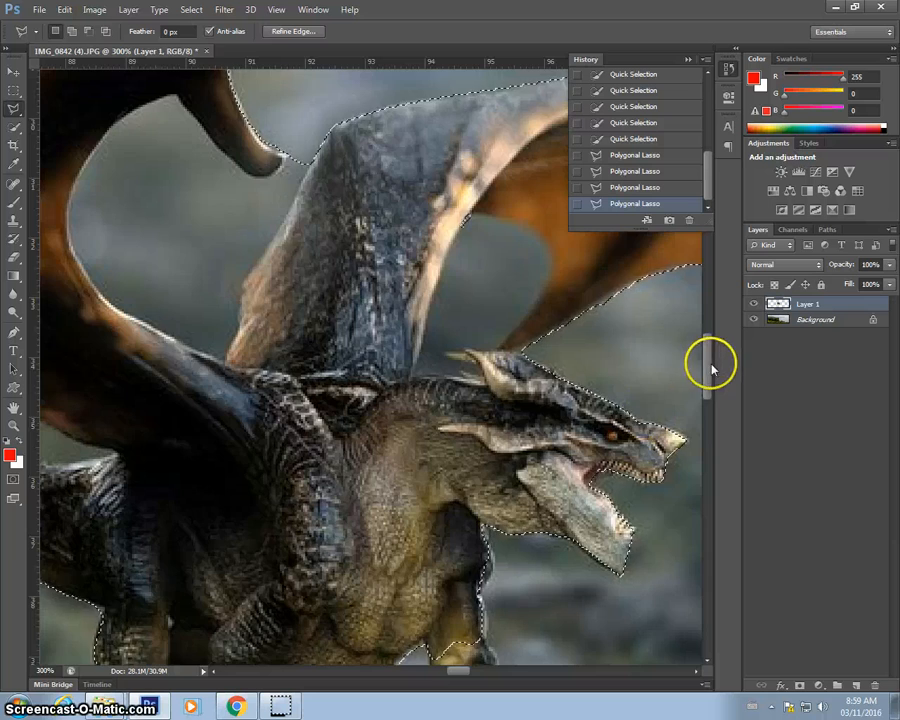
# Add the dragon's front leg and its claws to the selection with the polygonal lasso.
pyautogui.scroll(-5, 709, 400)
pyautogui.scroll(3, 709, 400)
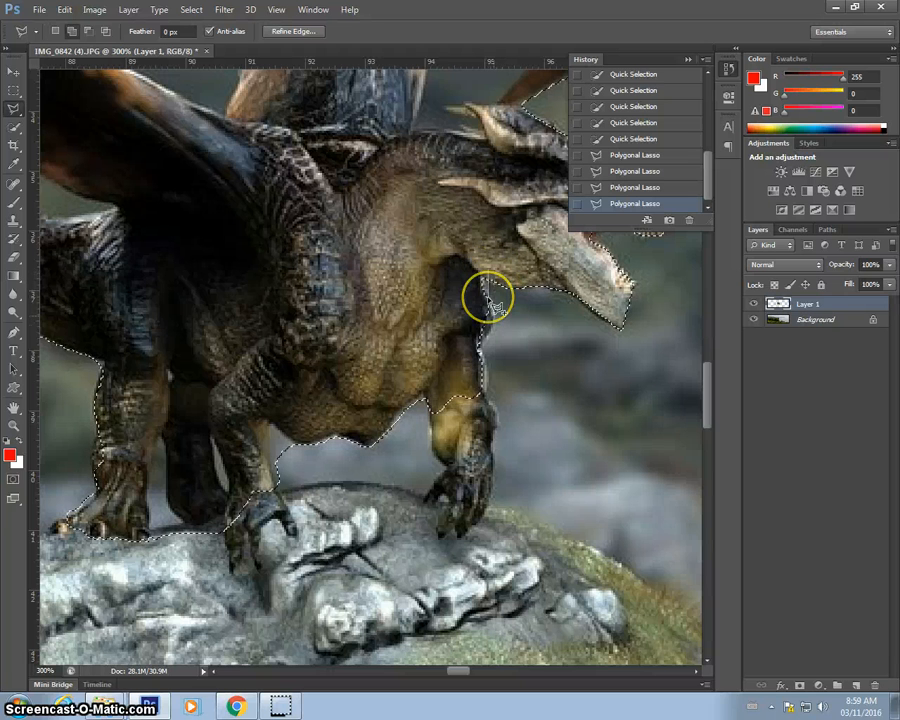
pyautogui.click(495, 406)
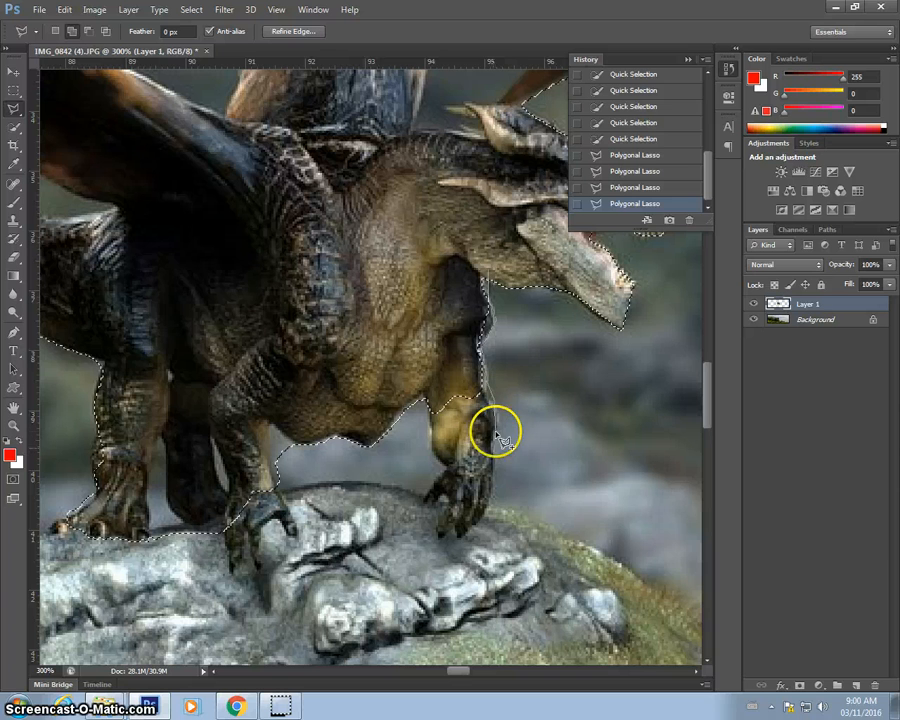
pyautogui.click(494, 438)
pyautogui.click(489, 496)
pyautogui.click(475, 525)
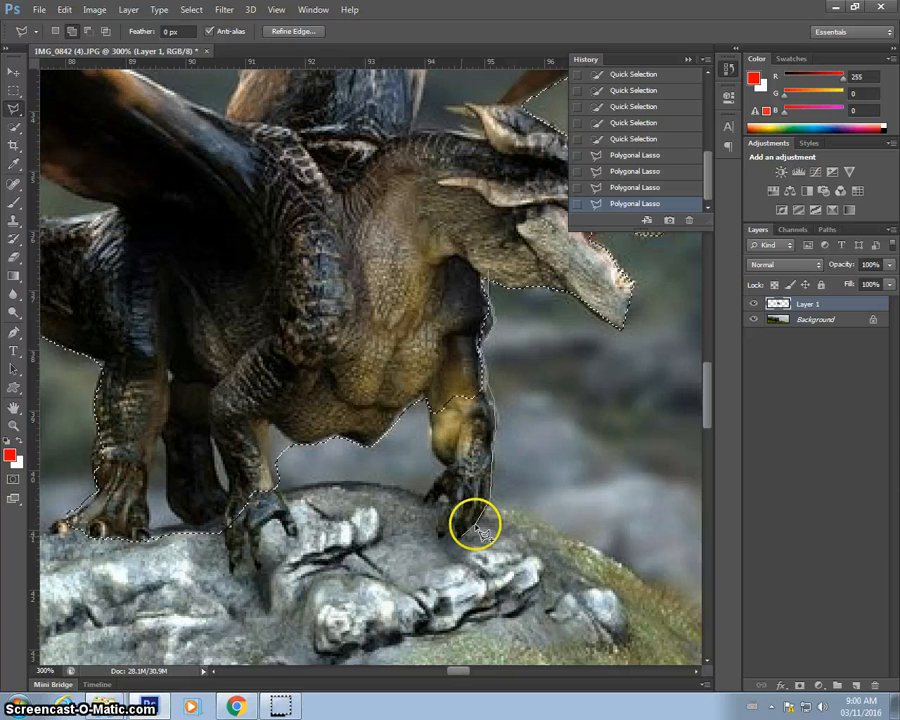
pyautogui.click(460, 538)
pyautogui.click(440, 535)
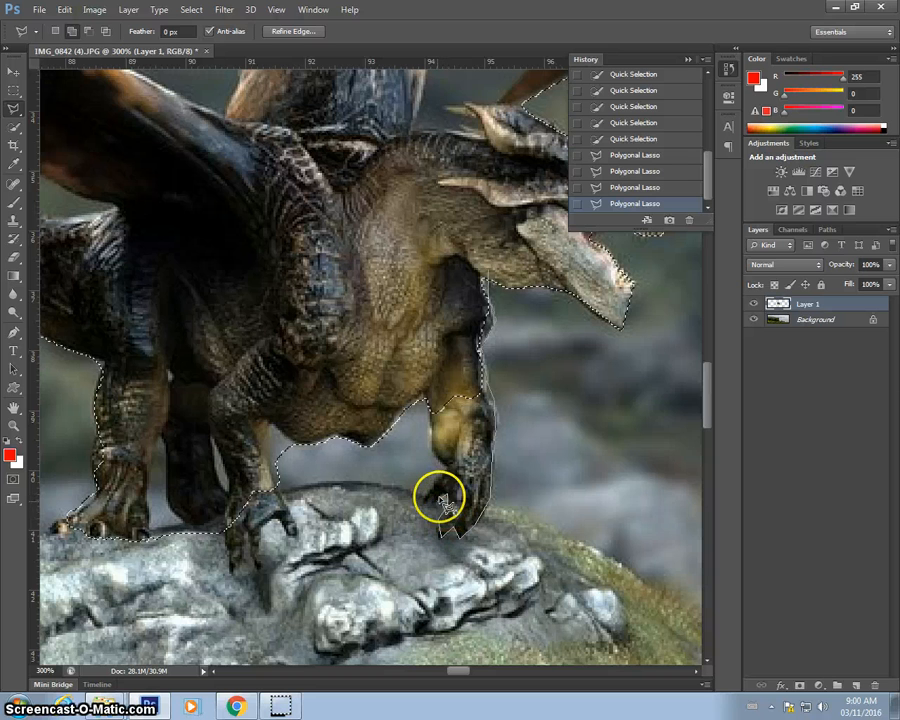
pyautogui.click(428, 499)
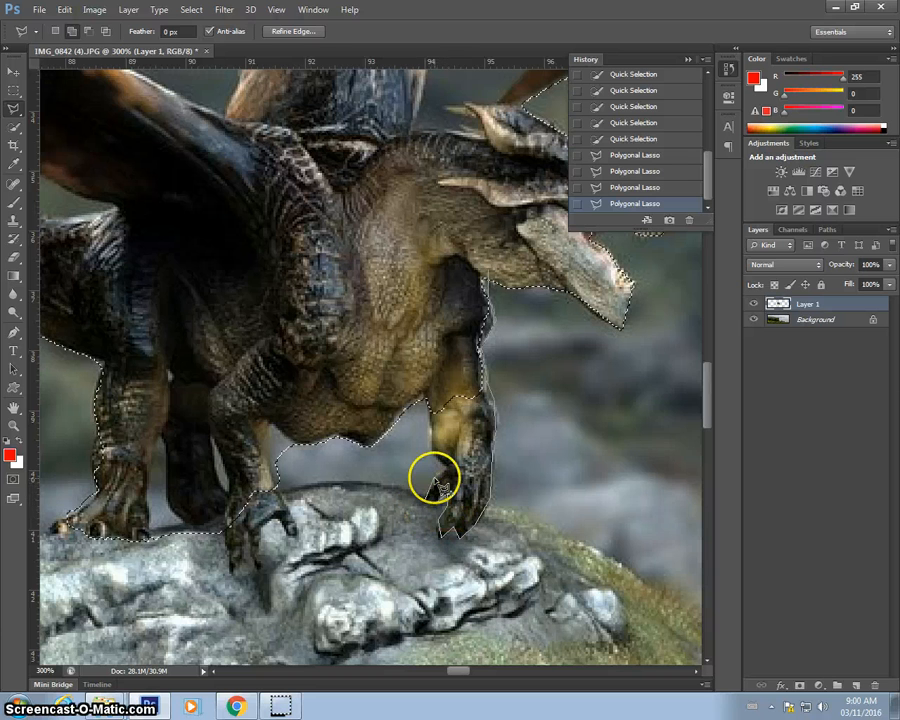
pyautogui.click(428, 398)
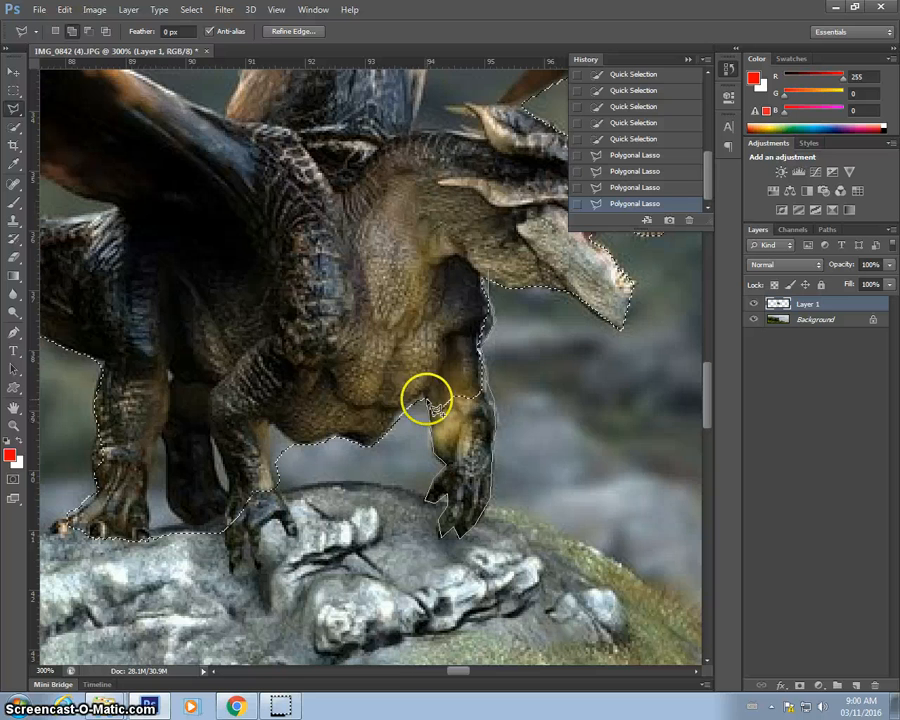
pyautogui.click(460, 328)
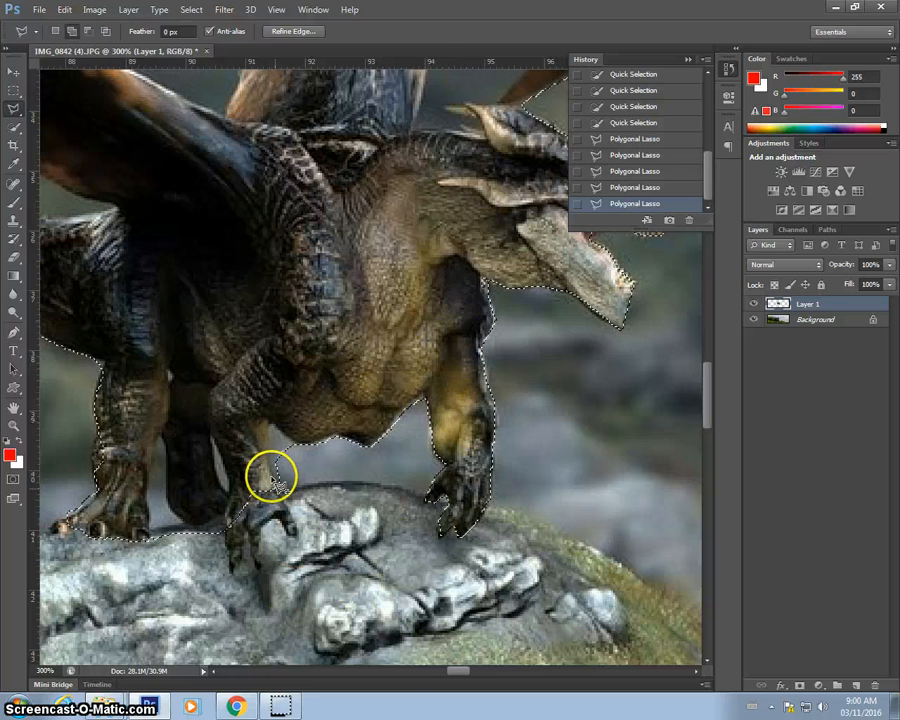
# Lasso around the middle foot gripping the rock to add it to the selection.
pyautogui.click(245, 532)
pyautogui.click(242, 551)
pyautogui.click(237, 561)
pyautogui.click(228, 571)
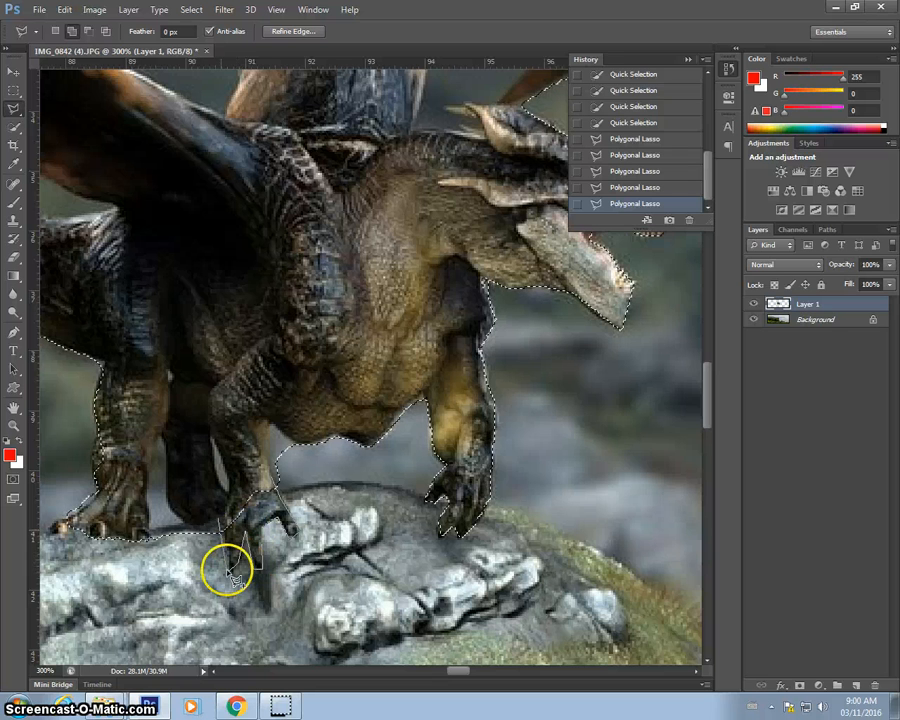
pyautogui.click(219, 520)
pyautogui.click(241, 469)
pyautogui.click(276, 487)
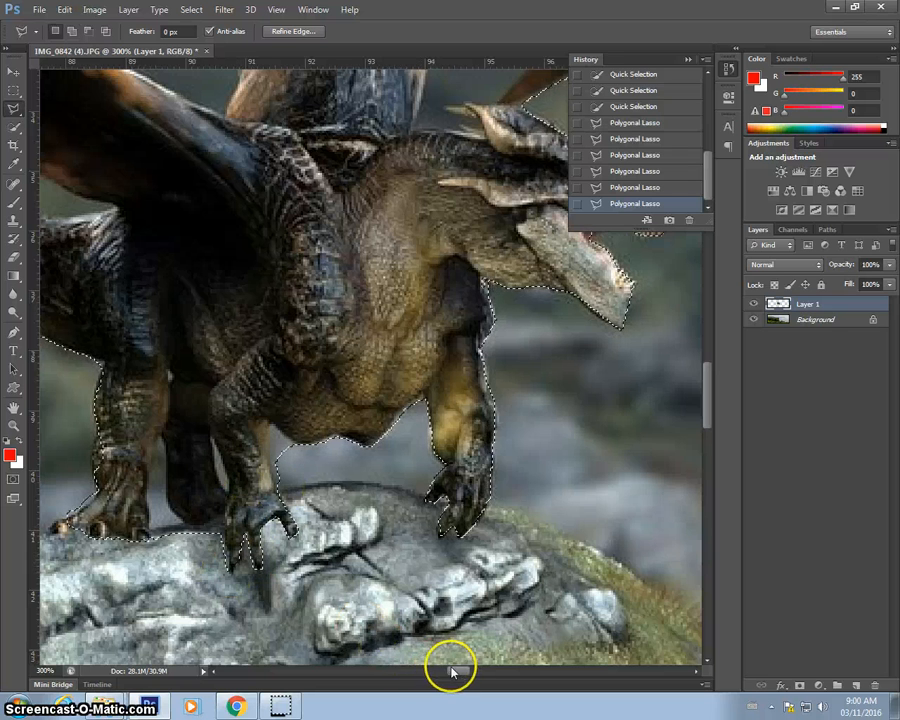
# Add the rear foot and claws on the left to the selection with the polygonal lasso.
pyautogui.moveTo(456, 672); pyautogui.dragTo(446, 672)
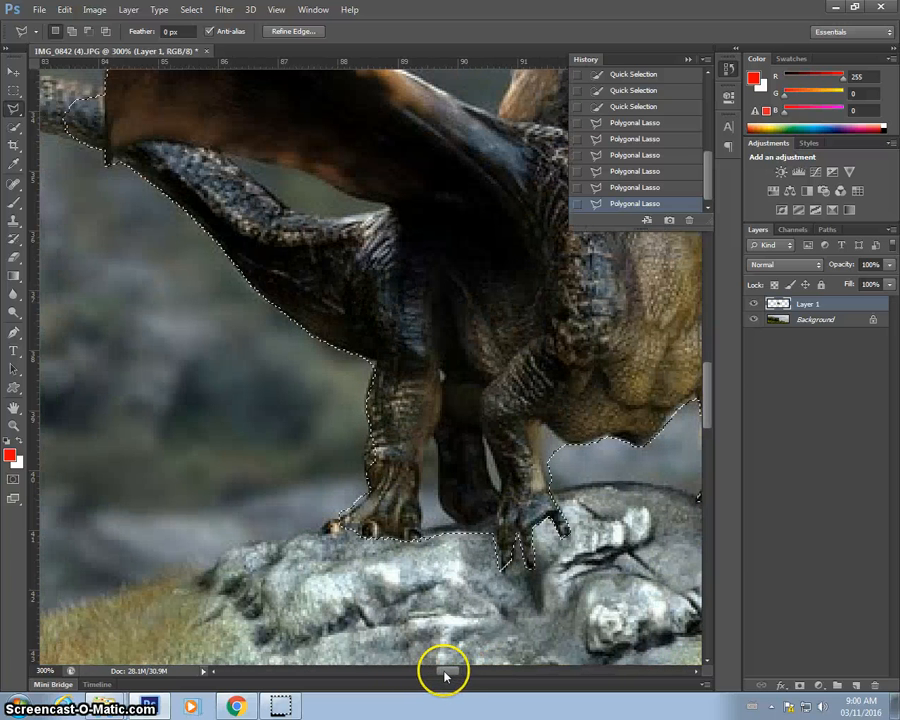
pyautogui.click(373, 422)
pyautogui.click(363, 465)
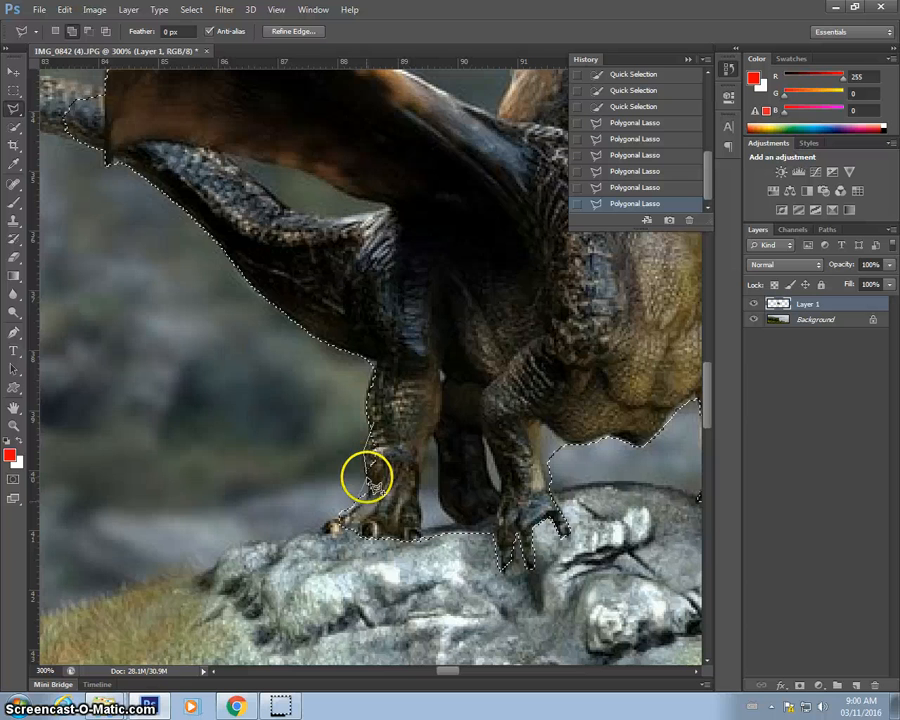
pyautogui.click(371, 491)
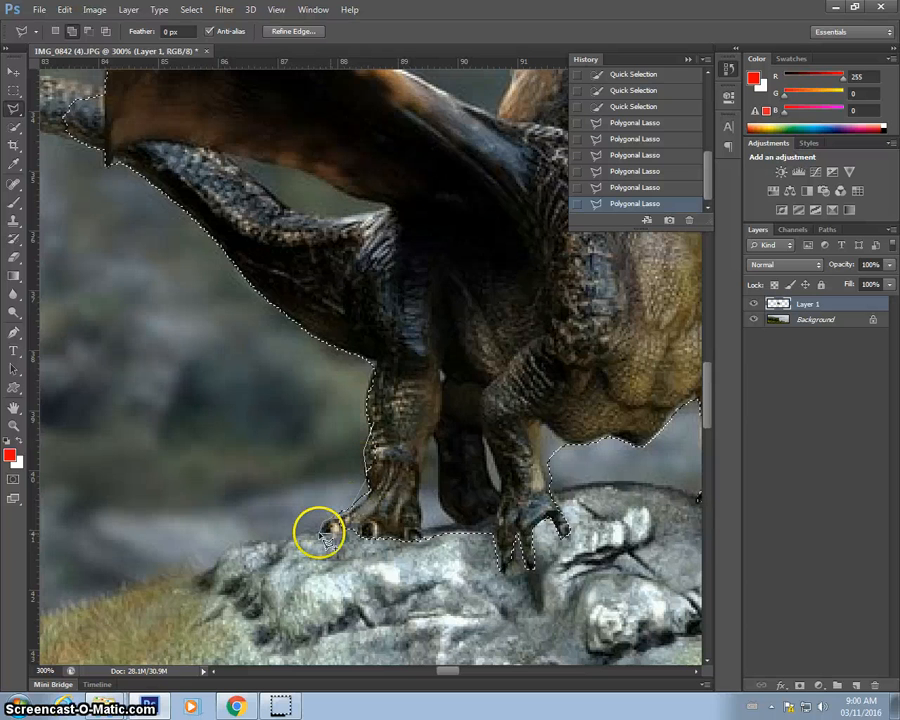
pyautogui.click(321, 530)
pyautogui.click(376, 424)
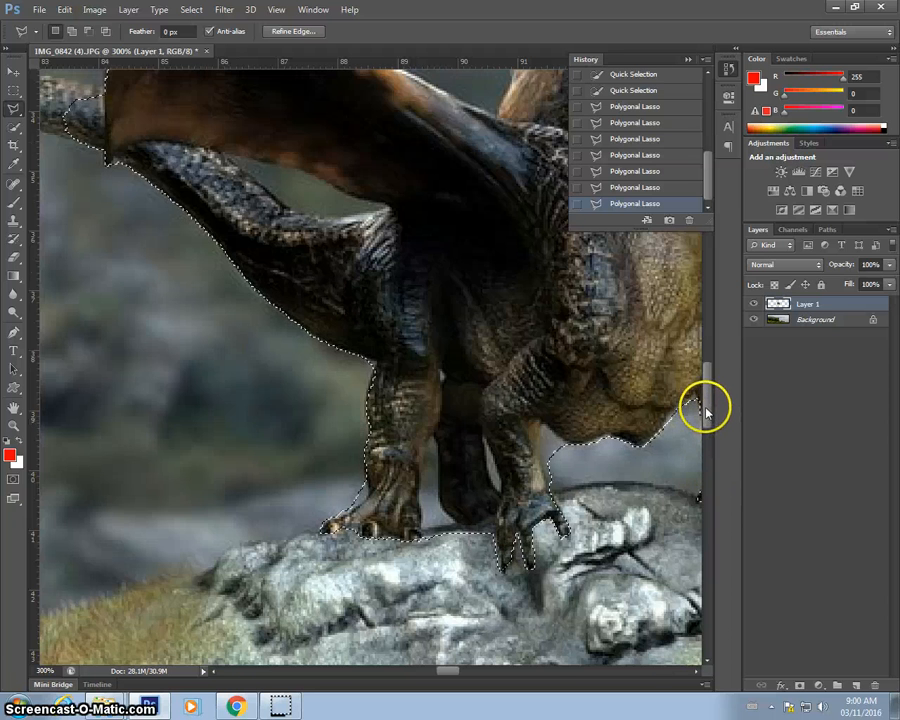
# Lasso around the tail tip and close the polygon to add it to the selection.
pyautogui.scroll(1, 706, 410)
pyautogui.moveTo(706, 410); pyautogui.dragTo(705, 380)
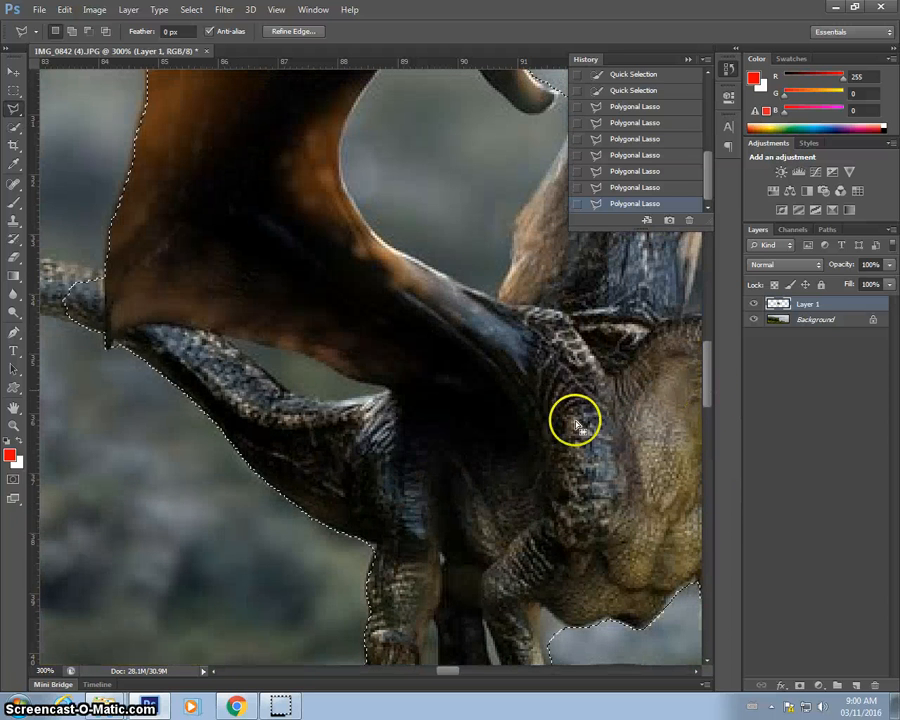
pyautogui.moveTo(450, 673); pyautogui.dragTo(430, 664)
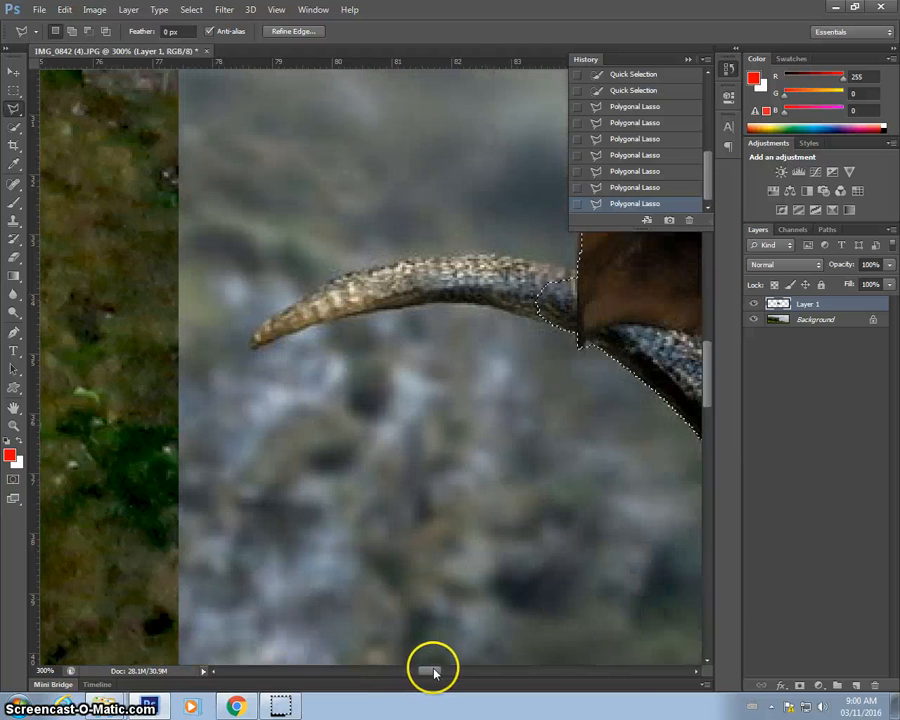
pyautogui.click(576, 272)
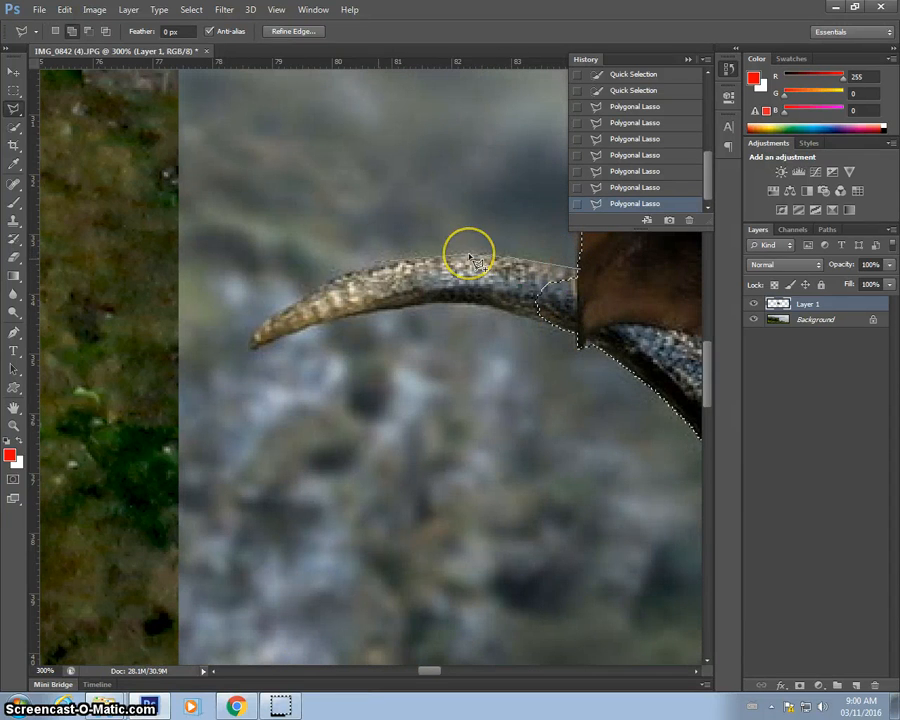
pyautogui.click(340, 283)
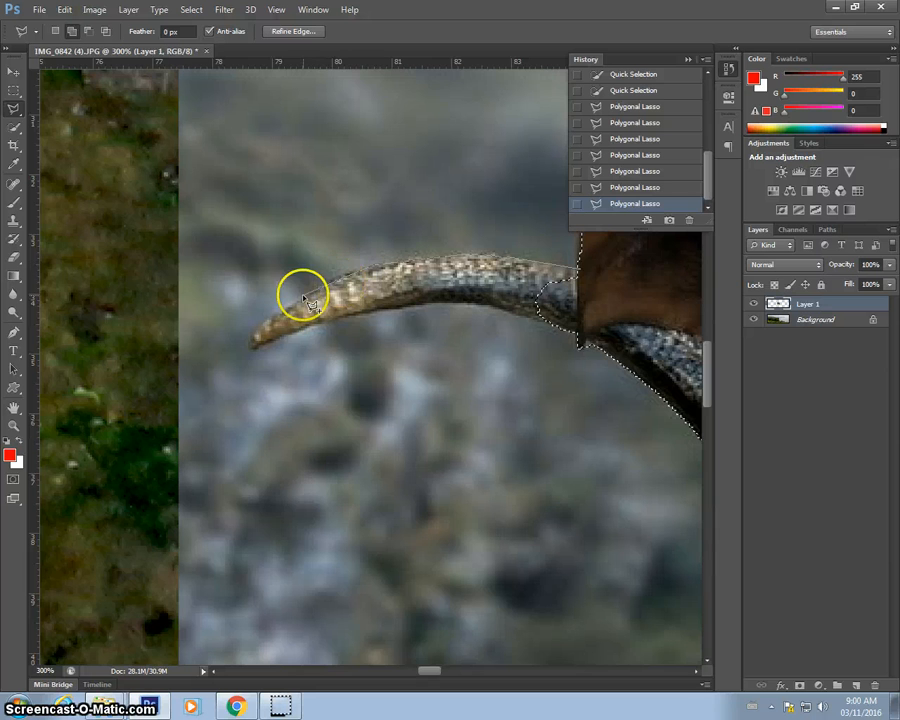
pyautogui.click(257, 323)
pyautogui.click(248, 344)
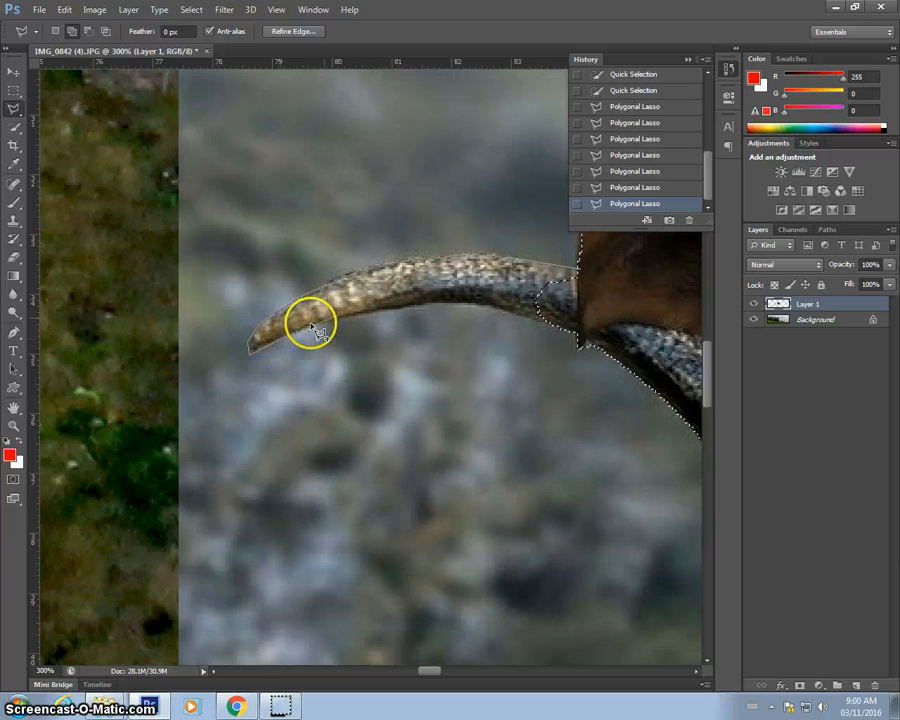
pyautogui.click(356, 317)
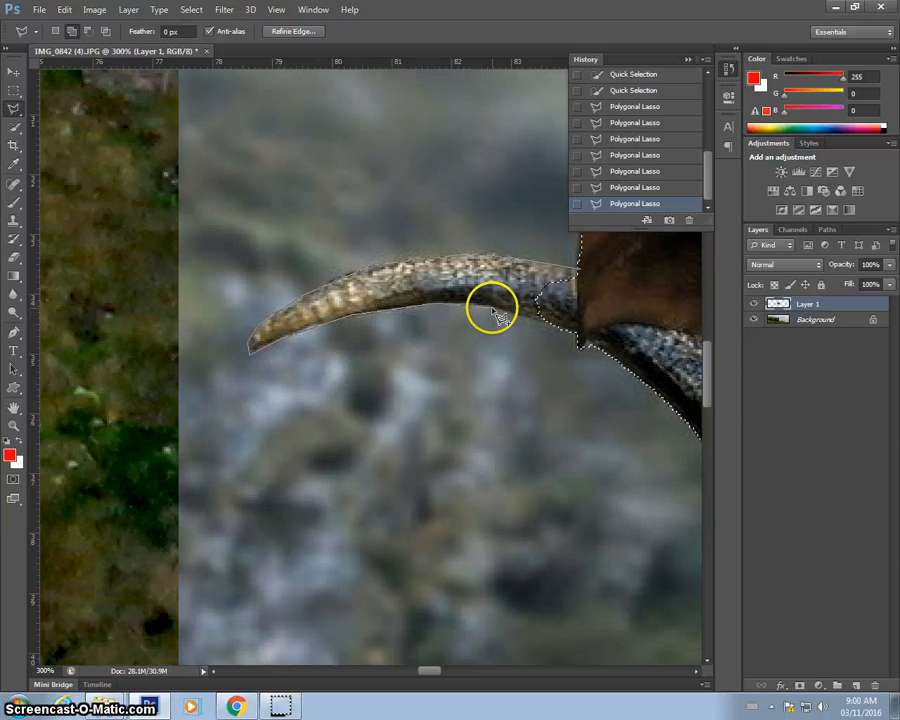
pyautogui.doubleClick(622, 298)
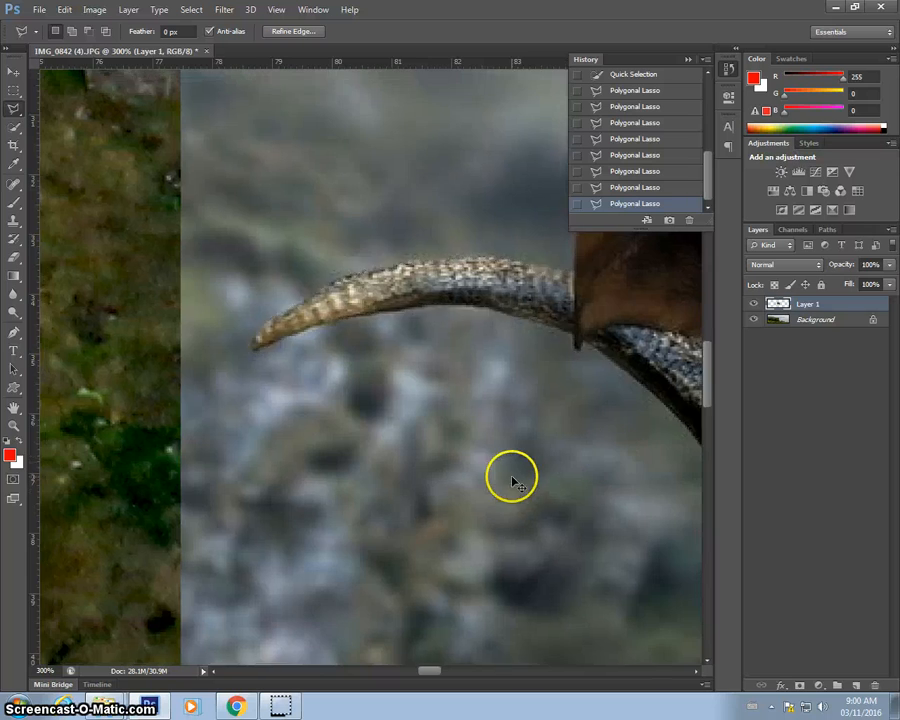
# Hide Layer 1 and paste the cut-out dragon as a new layer over the castle photo.
pyautogui.hotkey('ctrl', '-')
pyautogui.hotkey('ctrl', '-')
pyautogui.hotkey('ctrl', '-')
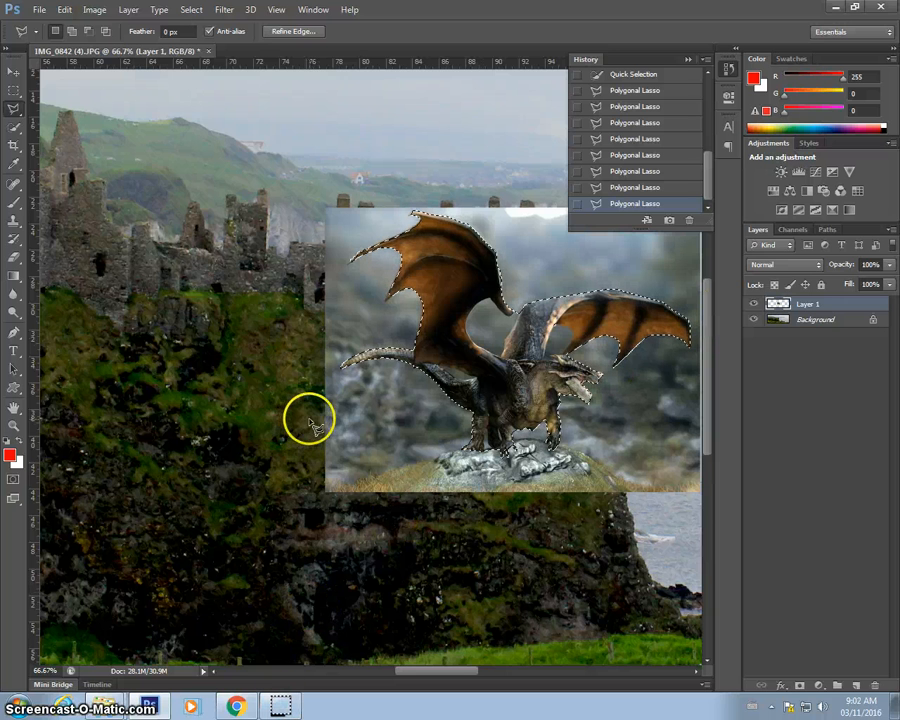
pyautogui.click(755, 304)
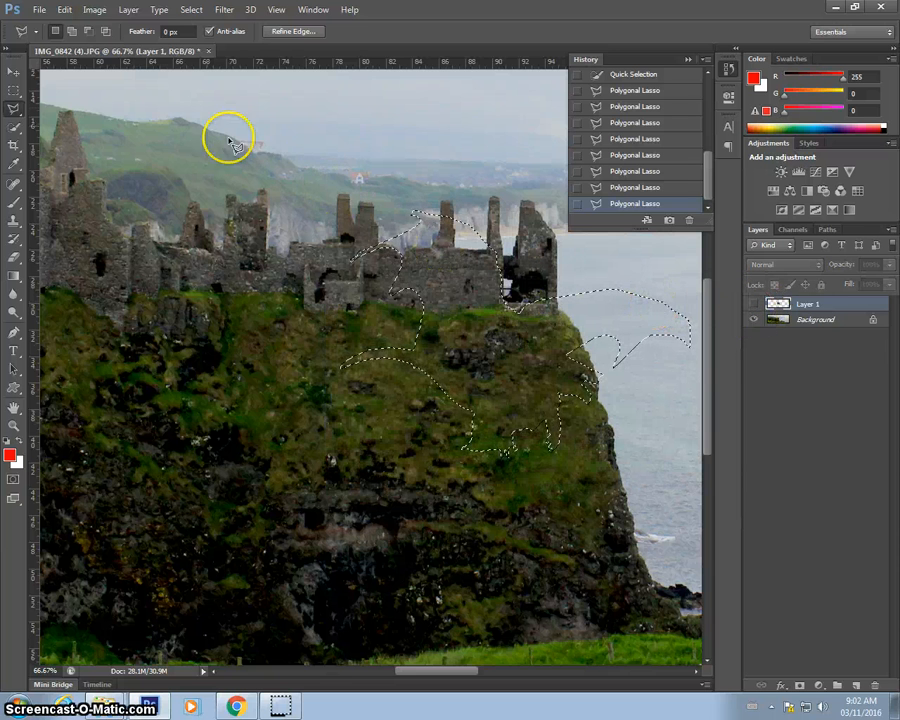
pyautogui.hotkey('ctrl', 'v')
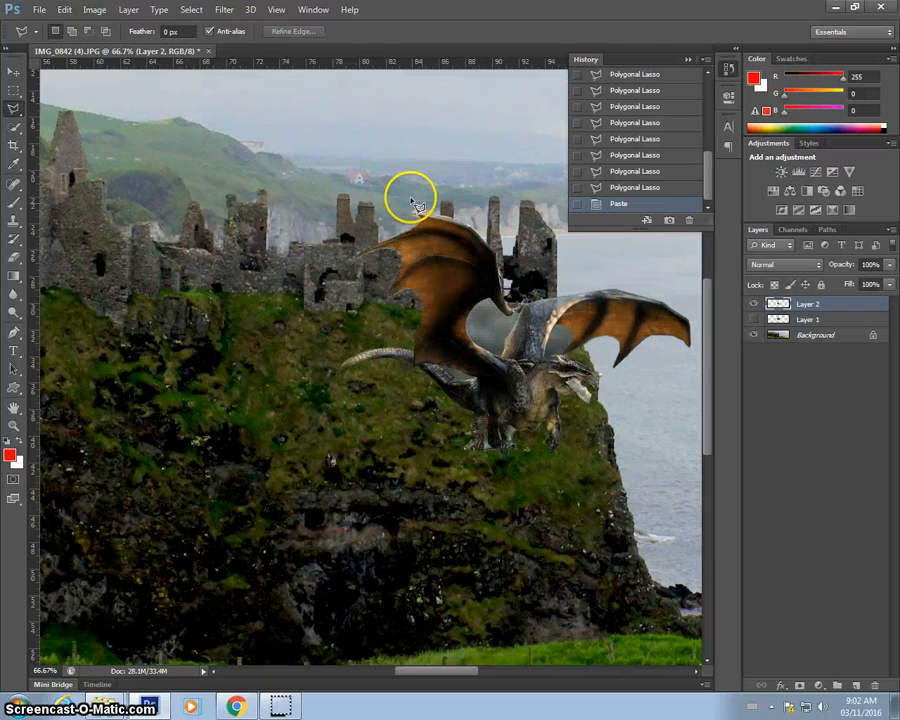
# Move the pasted dragon slightly left over the cliff with the Move tool.
pyautogui.click(12, 74)
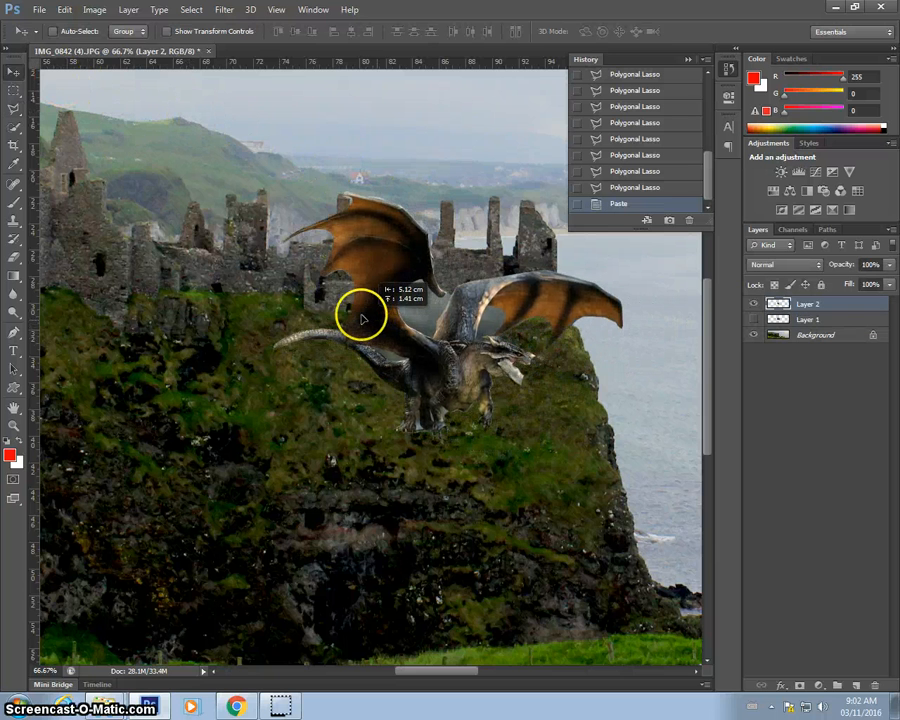
pyautogui.moveTo(362, 318); pyautogui.dragTo(336, 316)
pyautogui.hotkey('ctrl', '+')
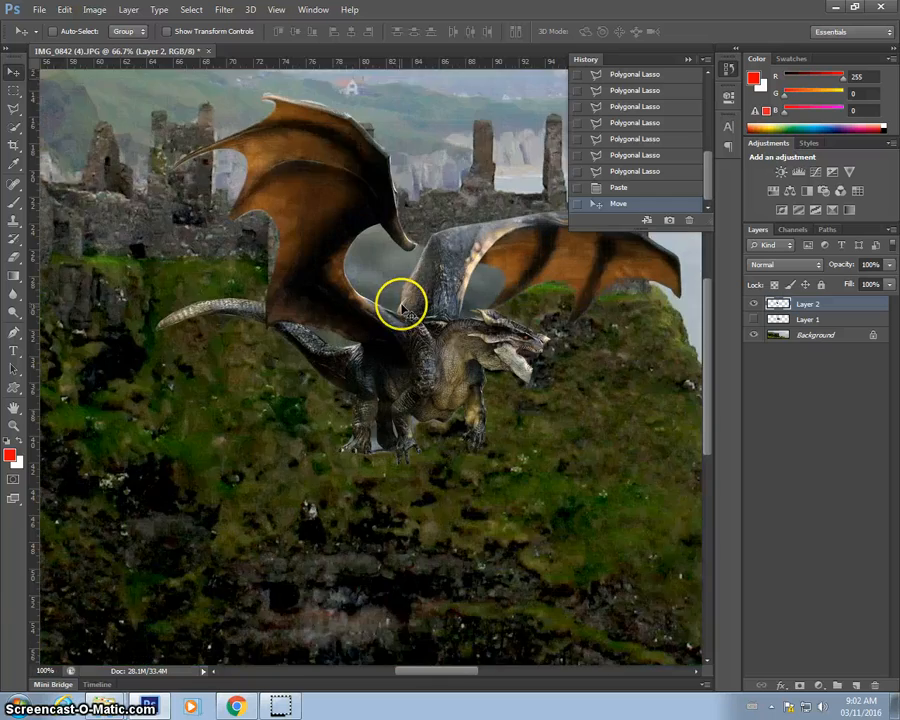
pyautogui.hotkey('ctrl', '+')
pyautogui.scroll(-1, 420, 279)
pyautogui.scroll(3, 423, 280)
pyautogui.scroll(5, 423, 283)
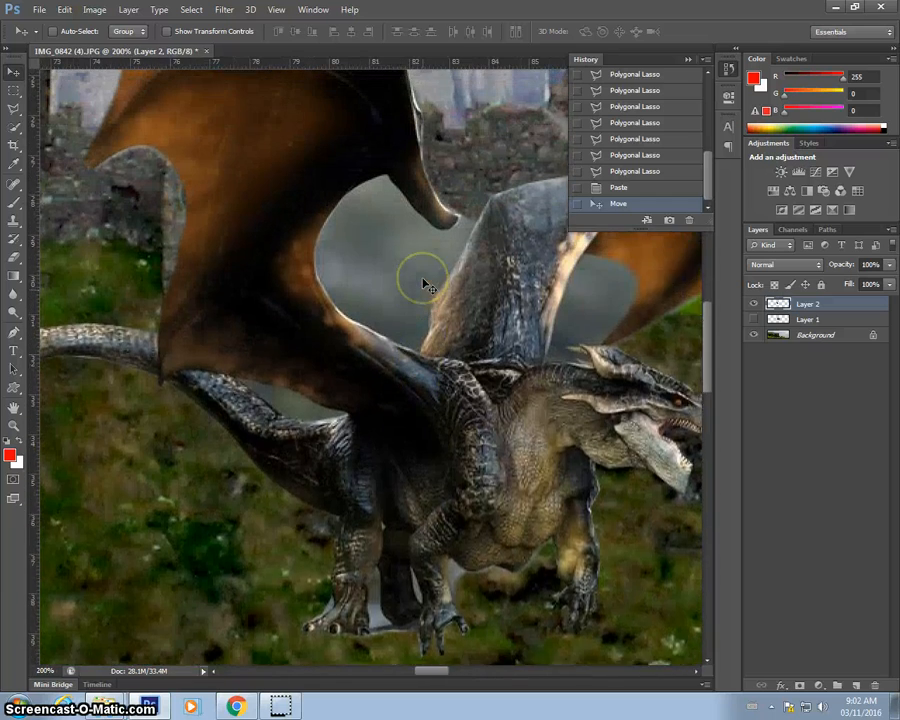
# Try selecting the leftover background between the wings with Quick Selection, then deselect.
pyautogui.click(14, 127)
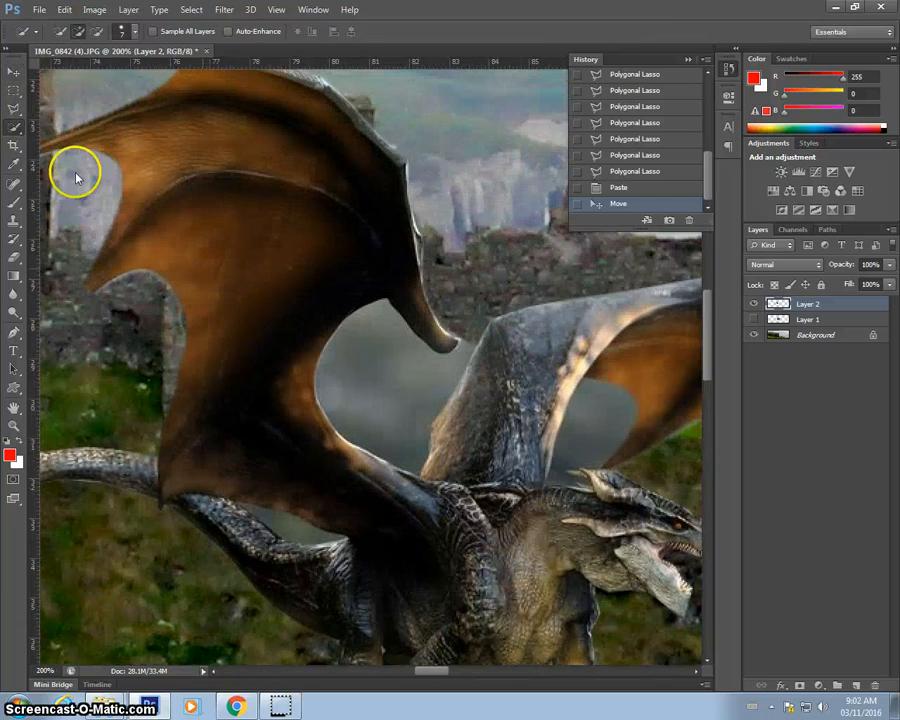
pyautogui.click(393, 384)
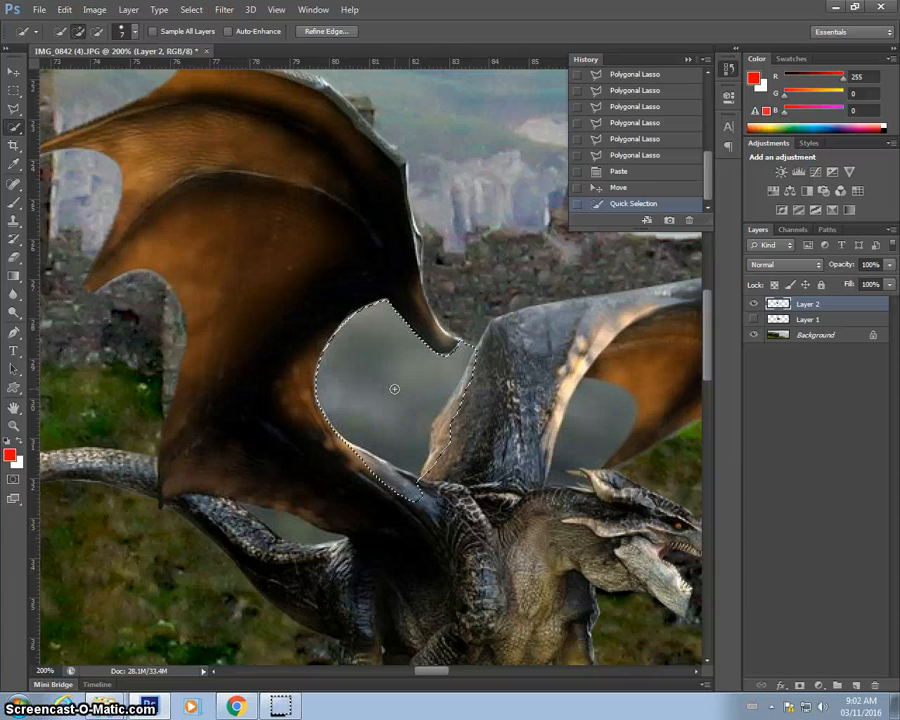
pyautogui.click(14, 90)
pyautogui.click(80, 110)
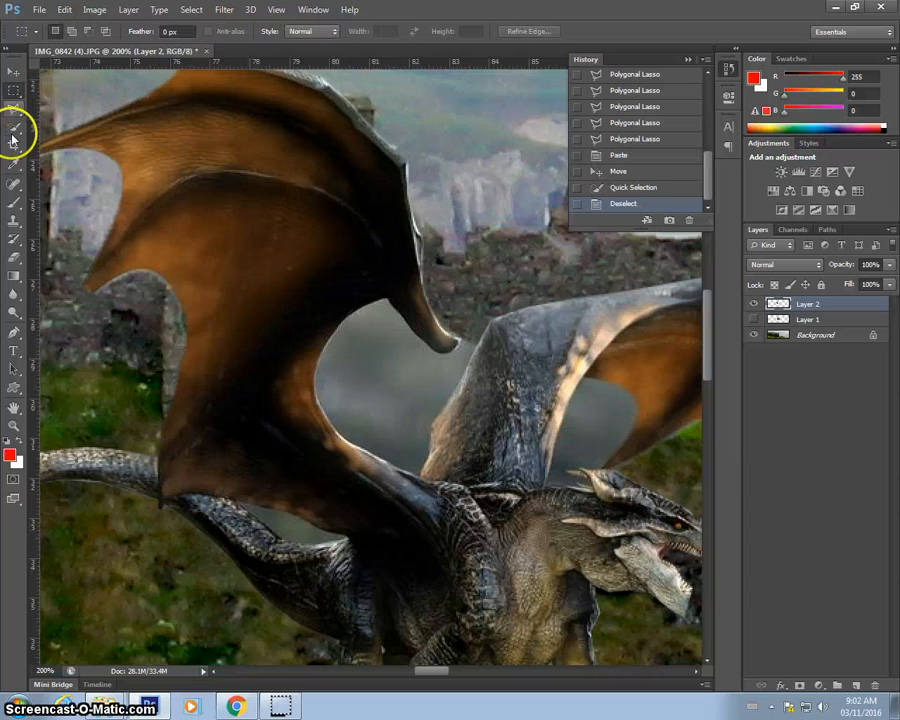
# Try selecting the same wing gap with the Magic Wand, then deselect.
pyautogui.click(13, 143)
pyautogui.click(13, 128)
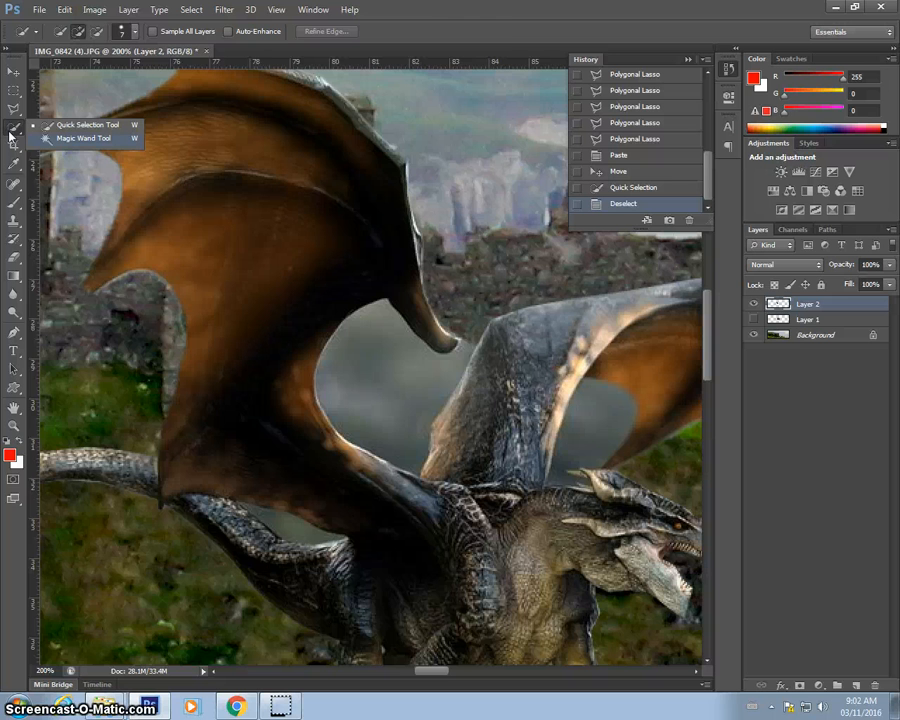
pyautogui.click(48, 138)
pyautogui.click(398, 360)
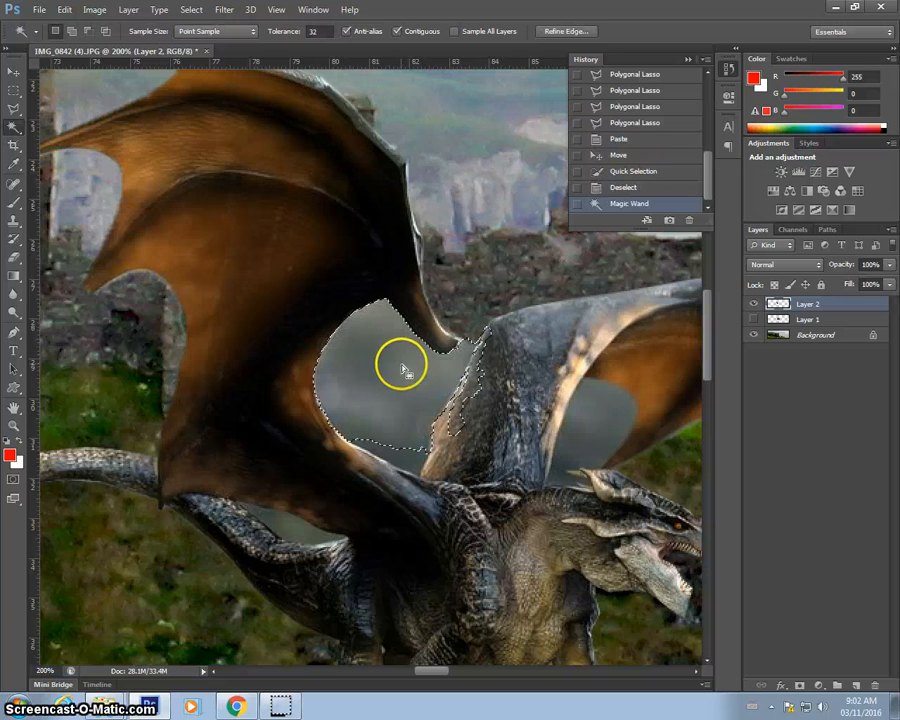
pyautogui.hotkey('ctrl', 'd')
# Set the Magic Wand tolerance to 10, select the leftover background between the wings, and delete it.
pyautogui.click(316, 31)
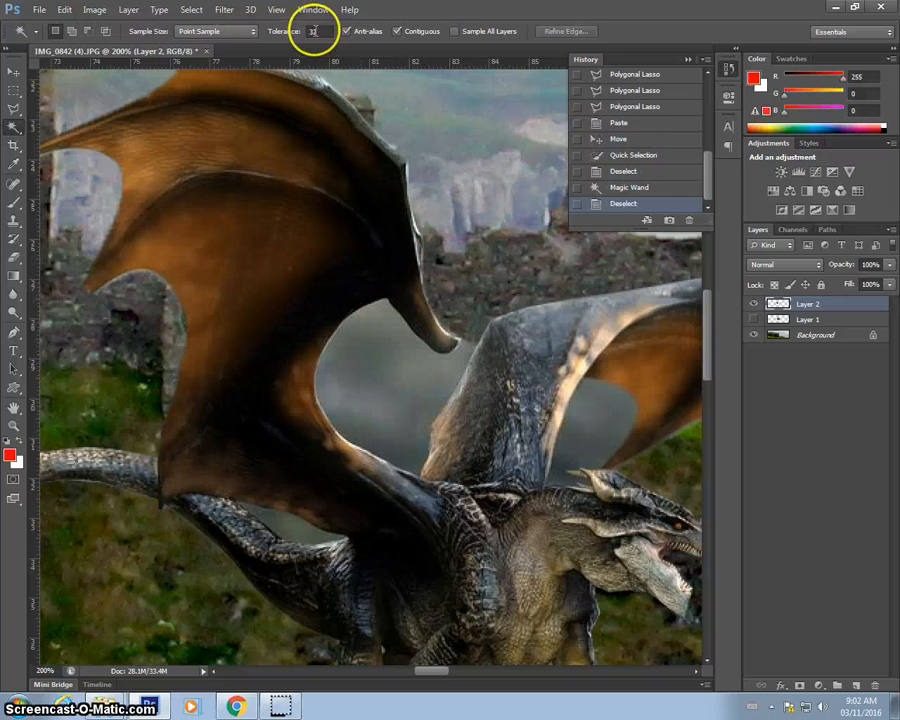
pyautogui.write('10')
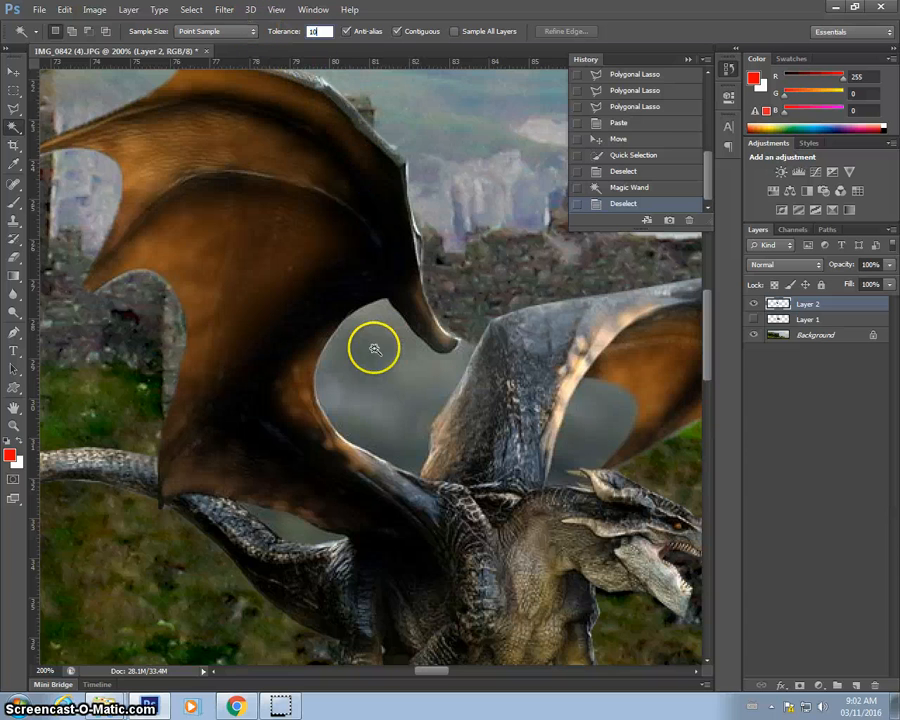
pyautogui.click(382, 398)
pyautogui.click(372, 360)
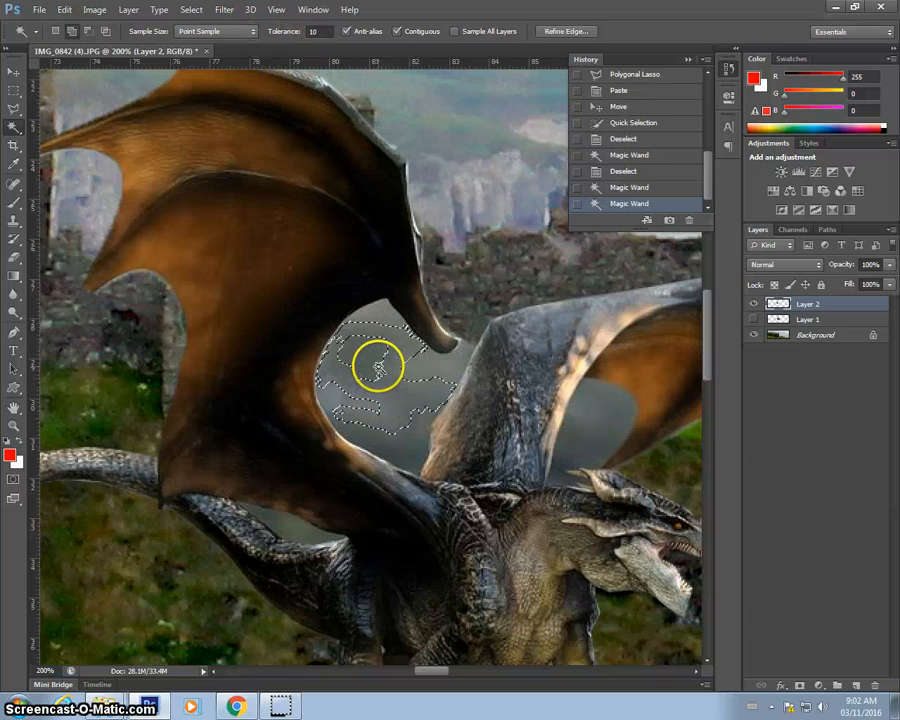
pyautogui.doubleClick(382, 312)
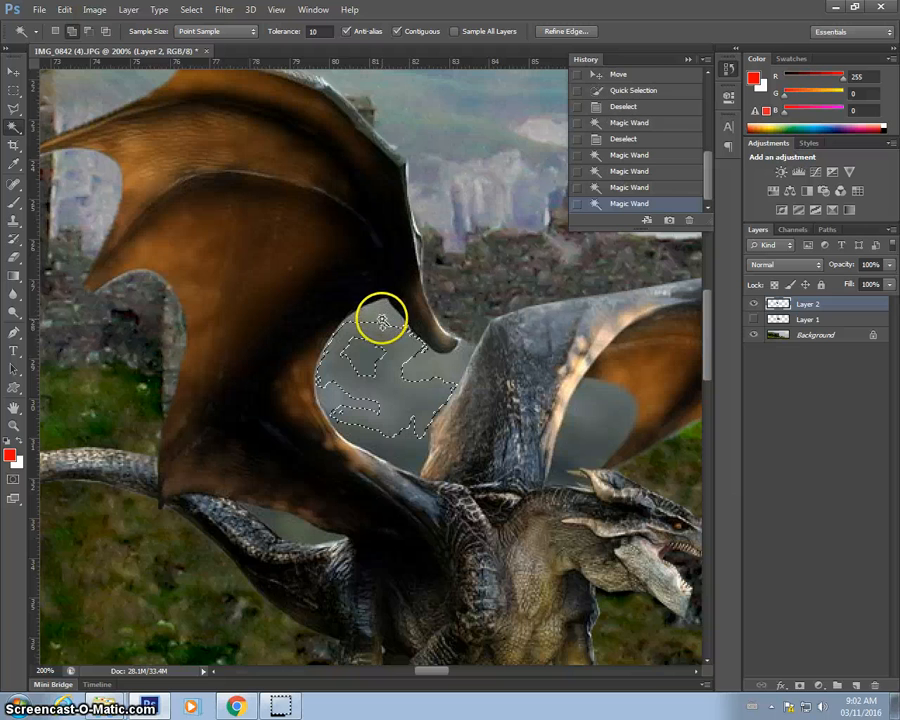
pyautogui.click(389, 369)
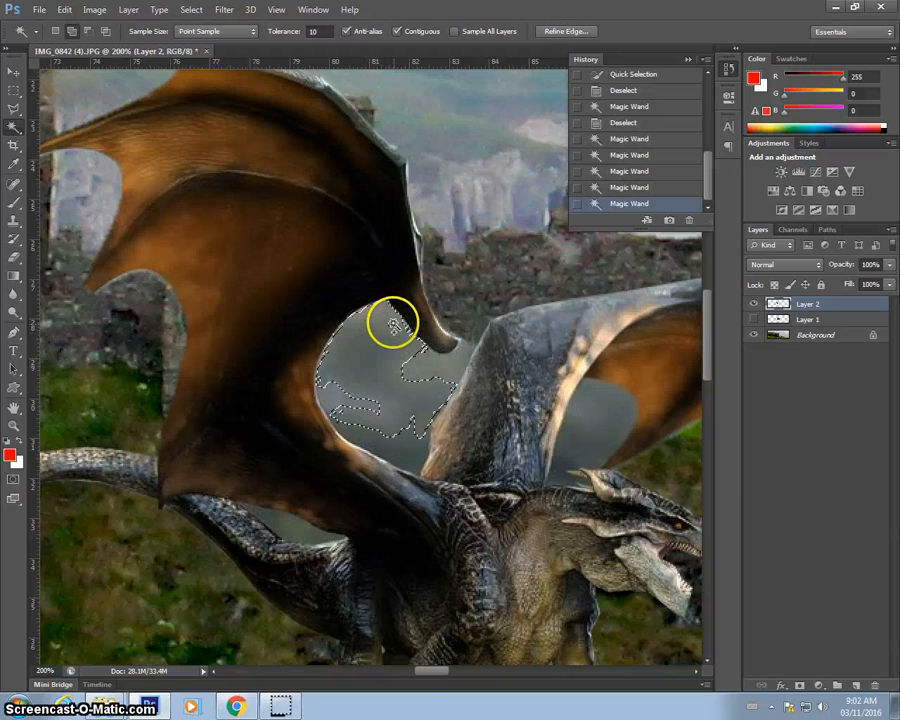
pyautogui.doubleClick(434, 375)
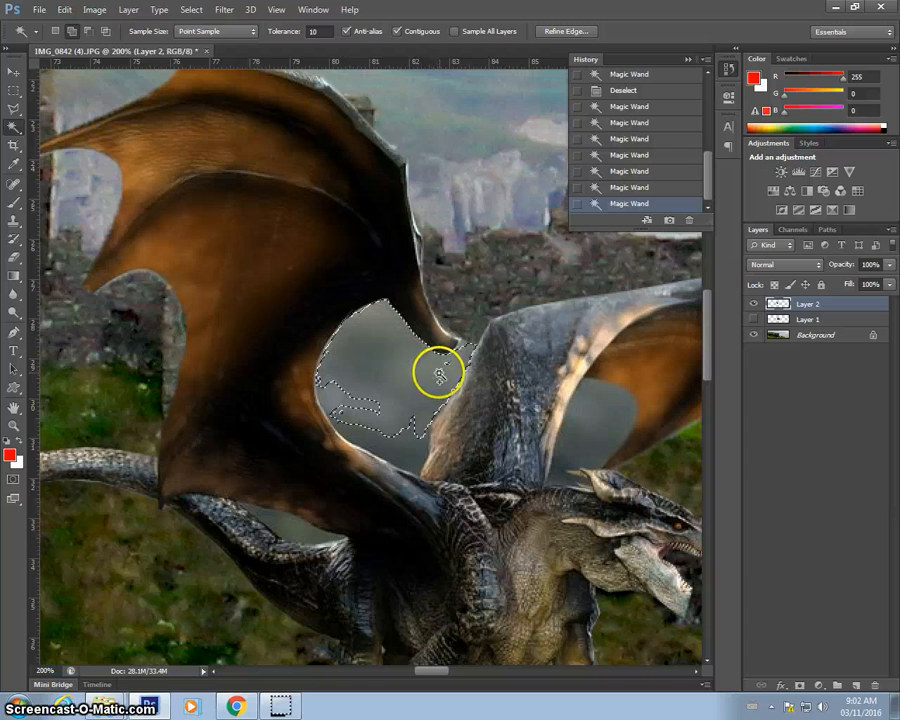
pyautogui.click(403, 446)
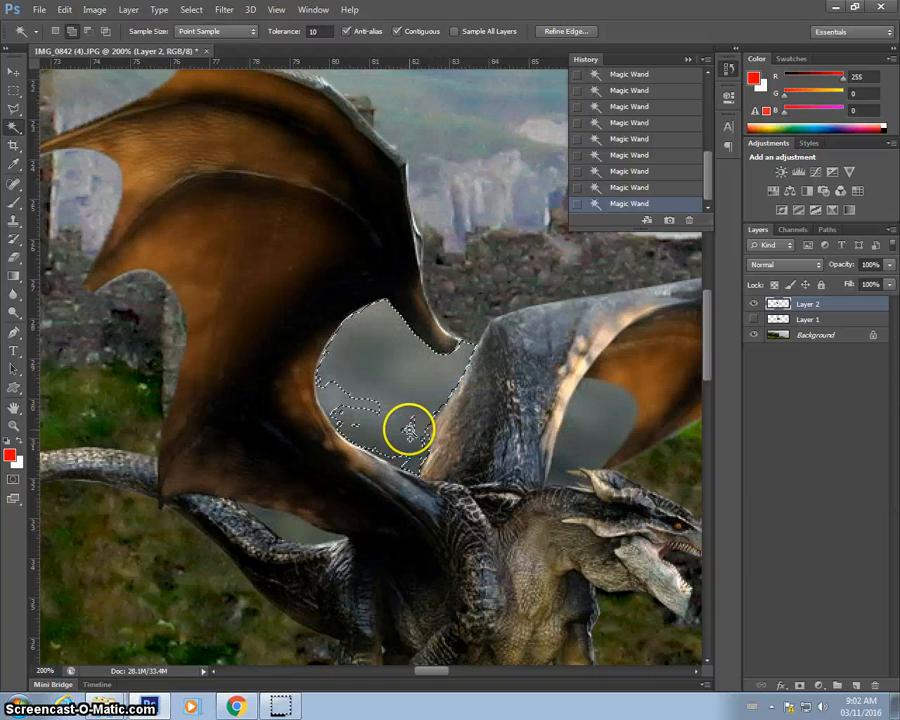
pyautogui.click(339, 402)
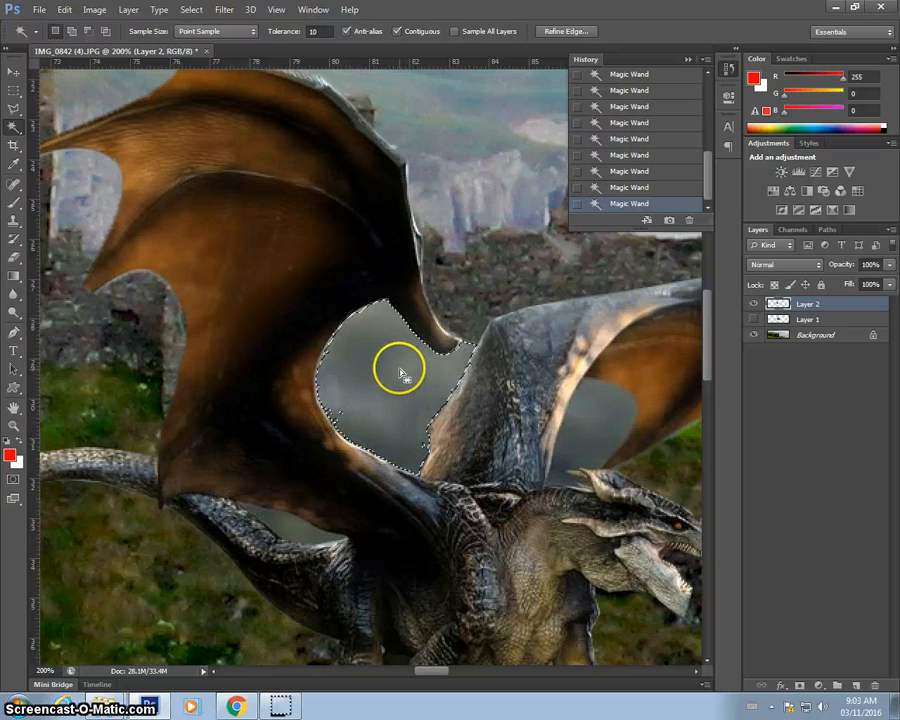
pyautogui.press('Delete')
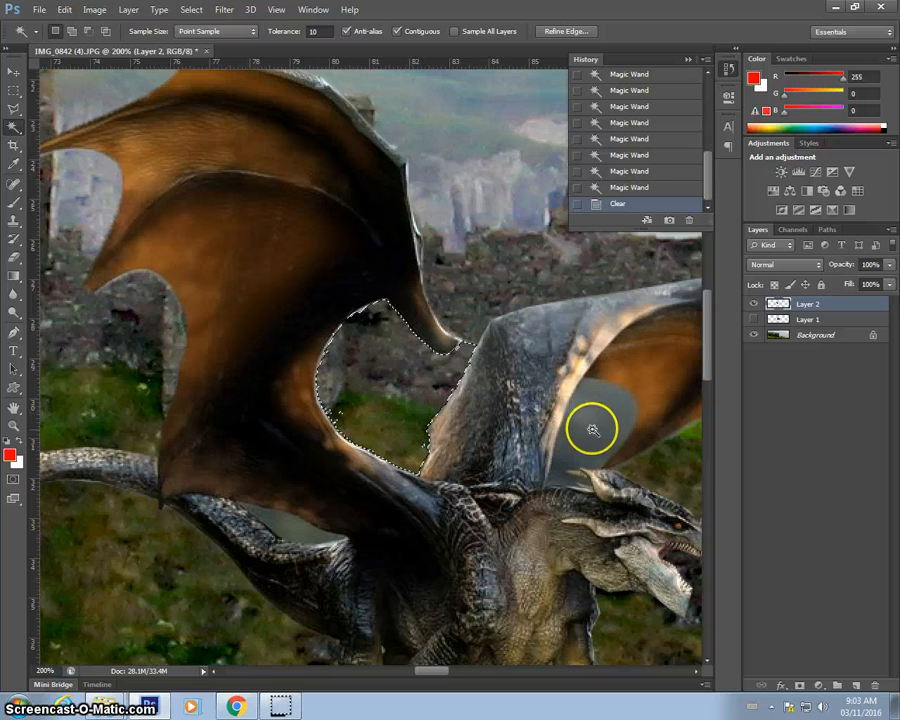
# Set the tolerance to 20, select the leftover background inside the right wing, and delete it.
pyautogui.click(603, 430)
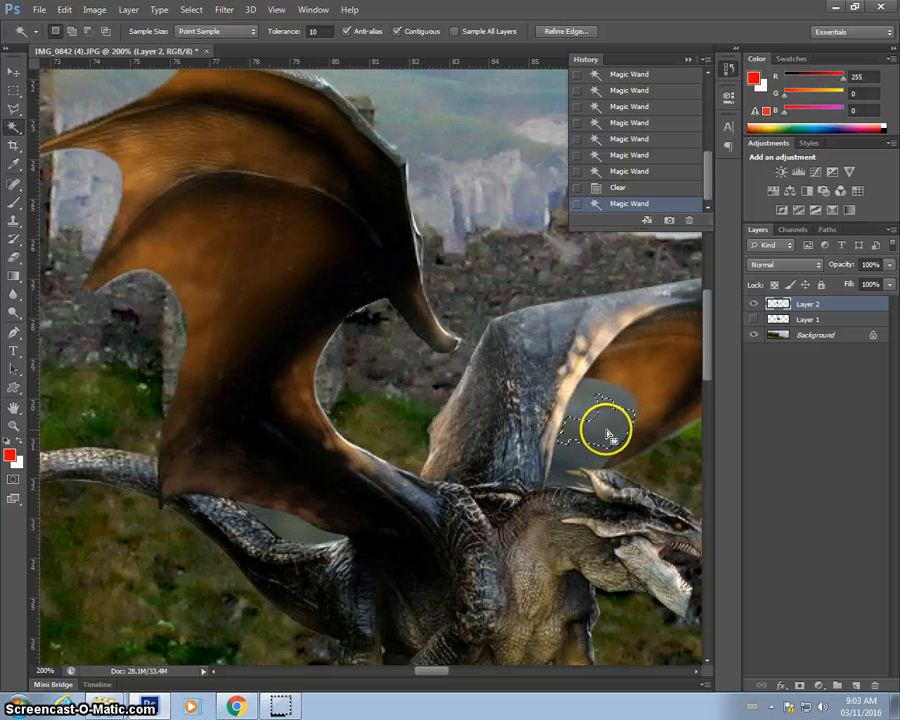
pyautogui.click(316, 31)
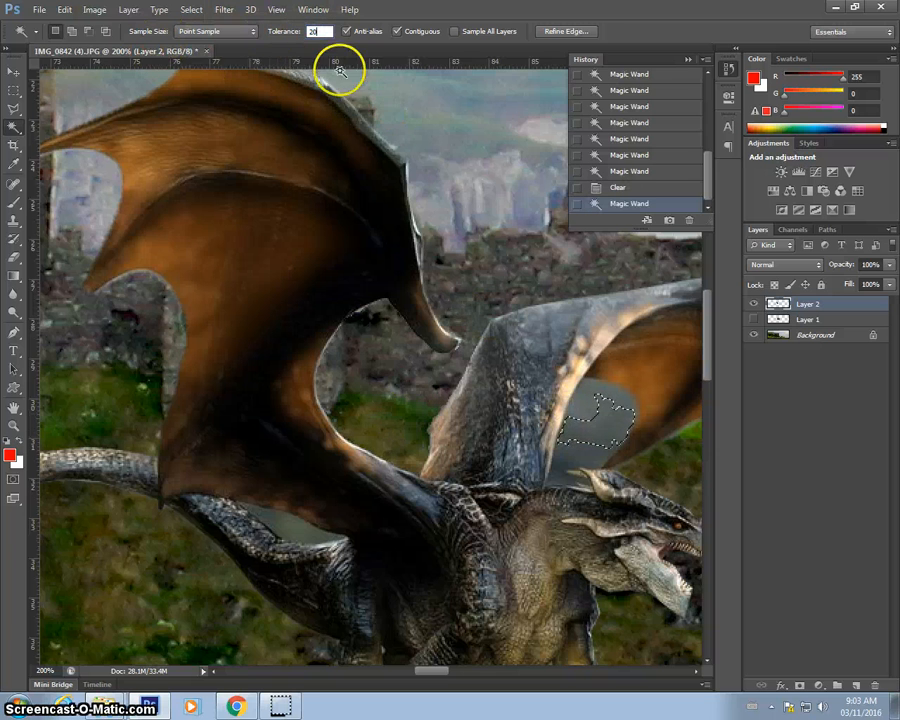
pyautogui.hotkey('ctrl', 'd')
pyautogui.click(589, 432)
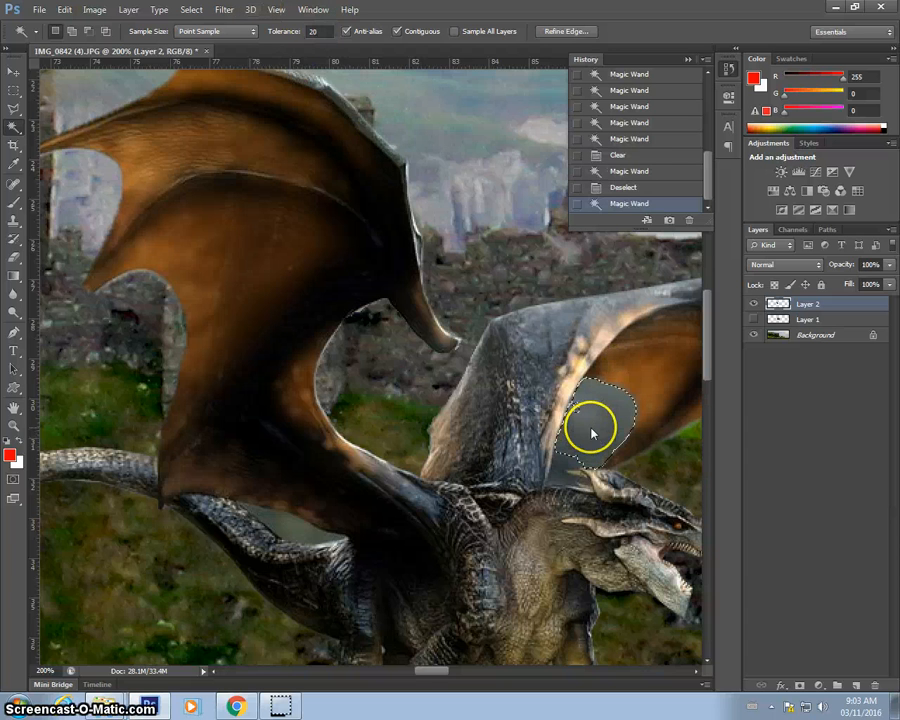
pyautogui.click(578, 410)
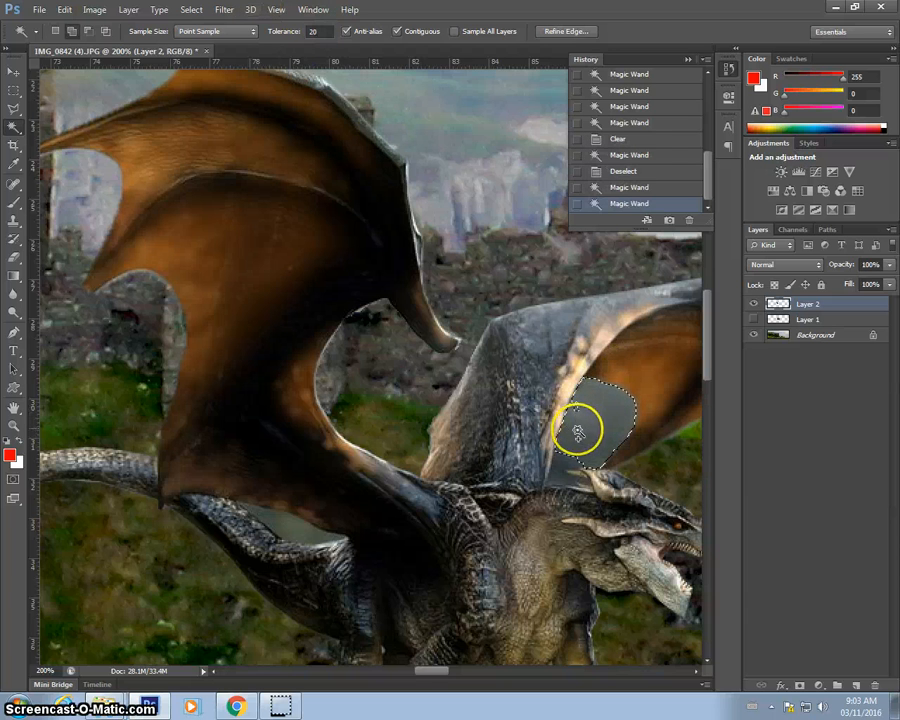
pyautogui.click(560, 466)
pyautogui.click(560, 476)
pyautogui.click(566, 485)
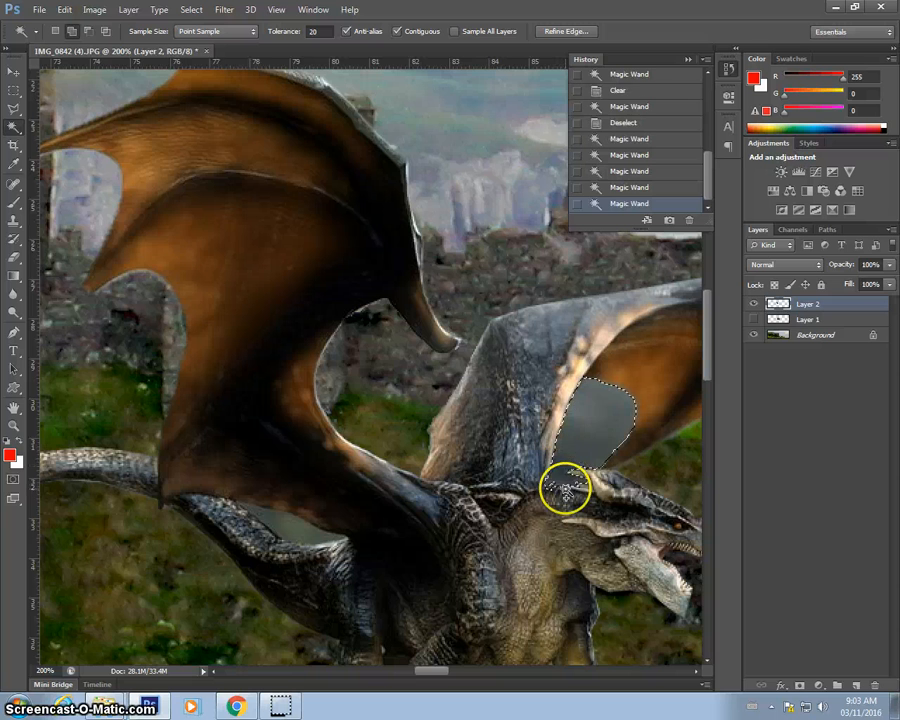
pyautogui.press('Delete')
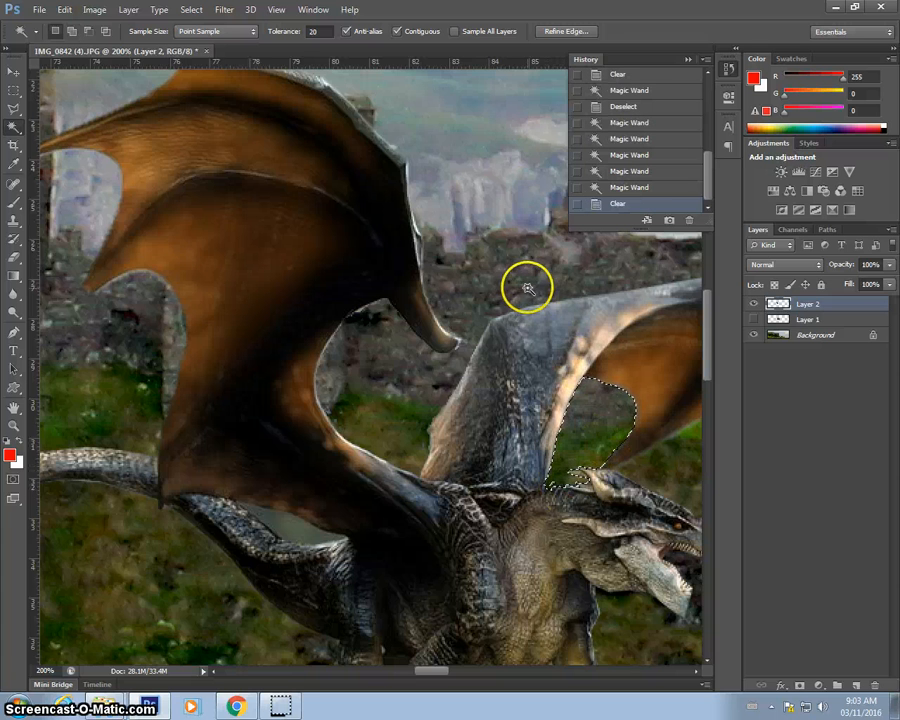
# Select and delete the leftover background under the left wing near the tail, then deselect.
pyautogui.press('m')
pyautogui.press('w')
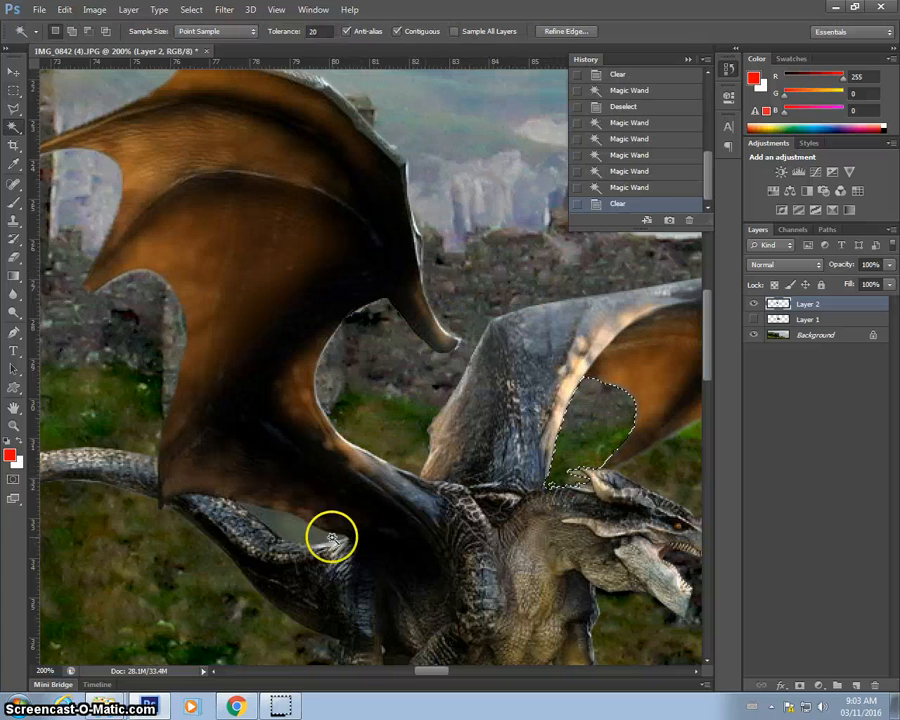
pyautogui.click(297, 535)
pyautogui.press('Delete')
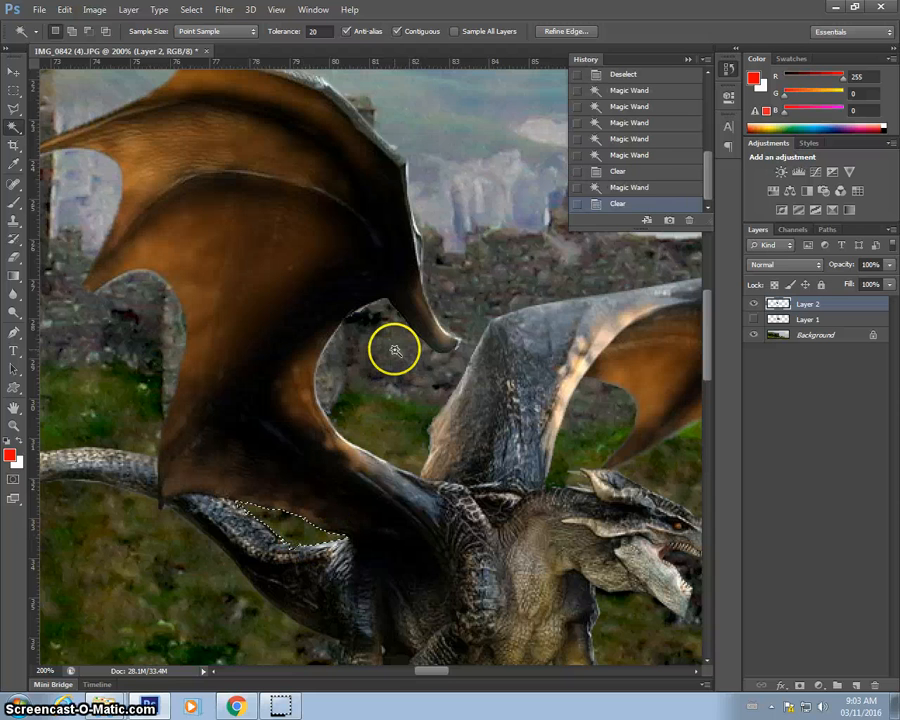
pyautogui.press('m')
pyautogui.hotkey('ctrl', 'd')
# Scale the dragon down to about 27% and place it atop the left castle tower, nudging it slightly right.
pyautogui.hotkey('ctrl', '-')
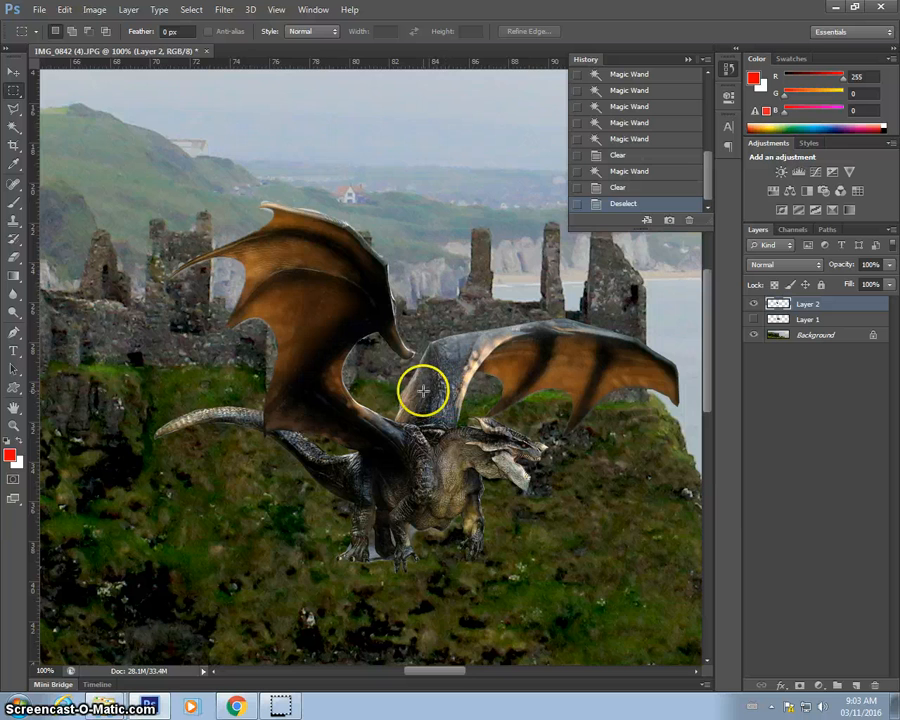
pyautogui.scroll(-1, 428, 384)
pyautogui.scroll(2, 423, 390)
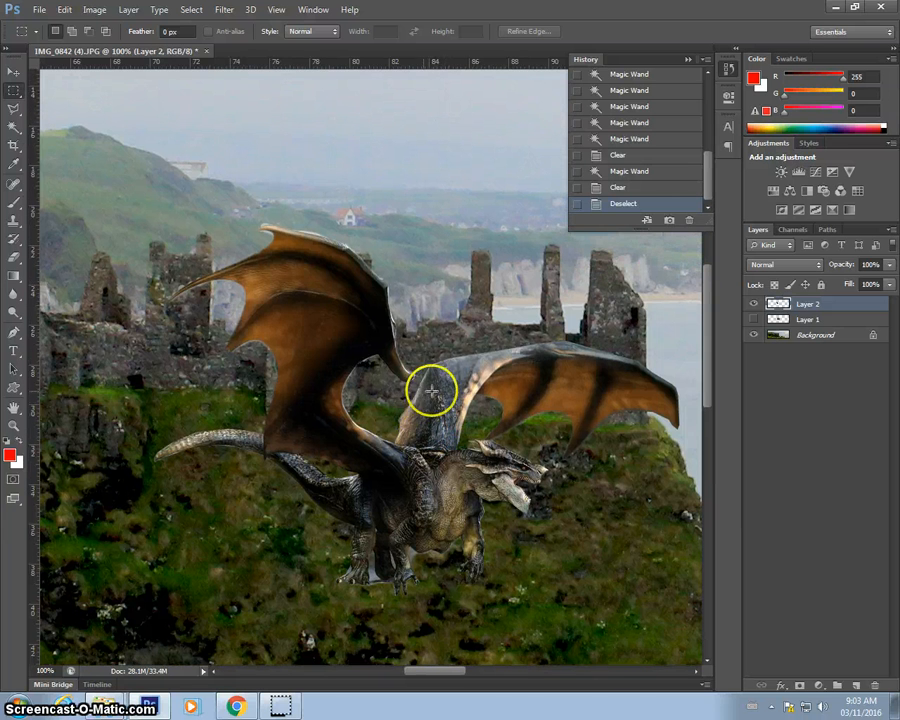
pyautogui.hotkey('ctrl', 't')
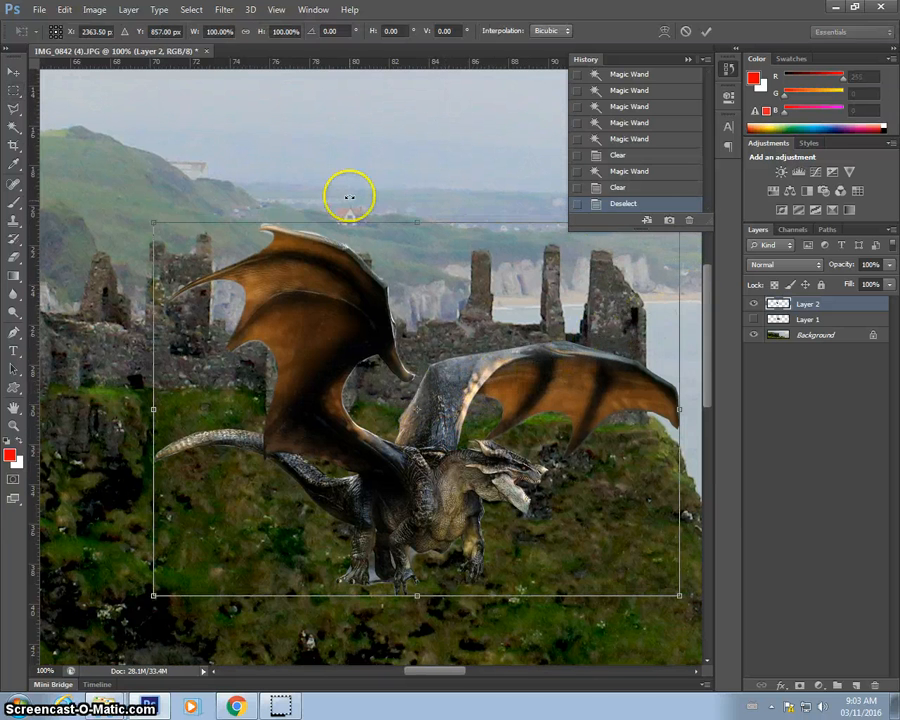
pyautogui.moveTo(157, 218); pyautogui.dragTo(472, 449)
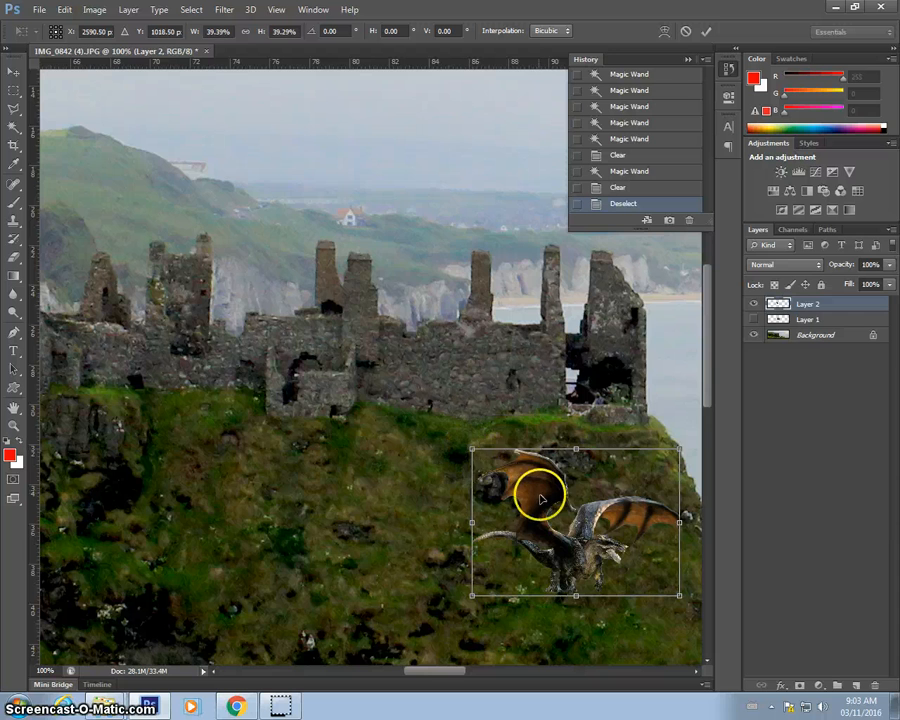
pyautogui.moveTo(538, 490); pyautogui.dragTo(354, 258)
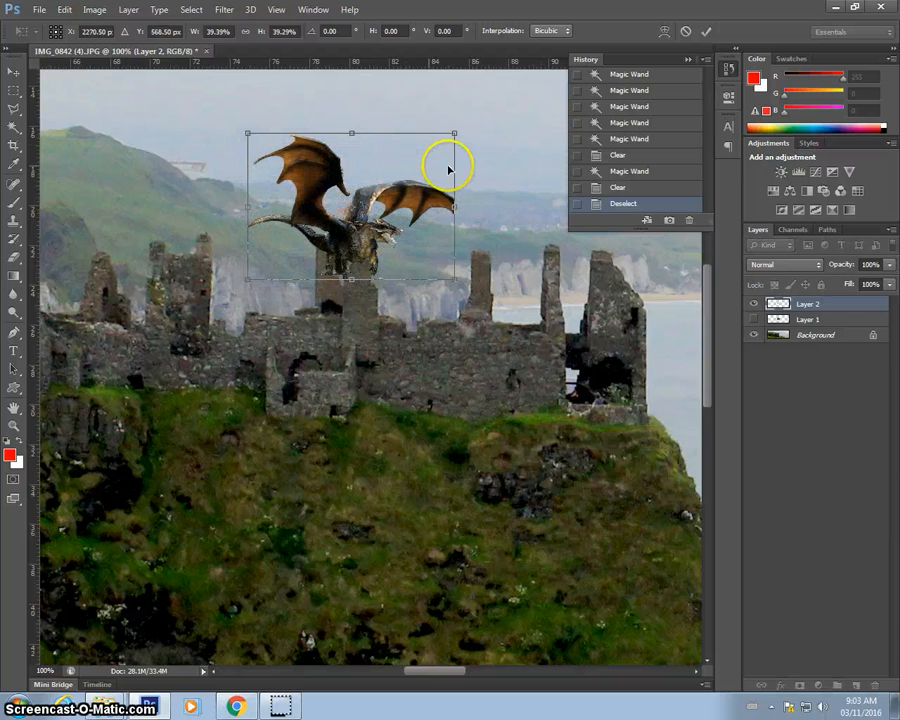
pyautogui.moveTo(454, 133); pyautogui.dragTo(220, 200)
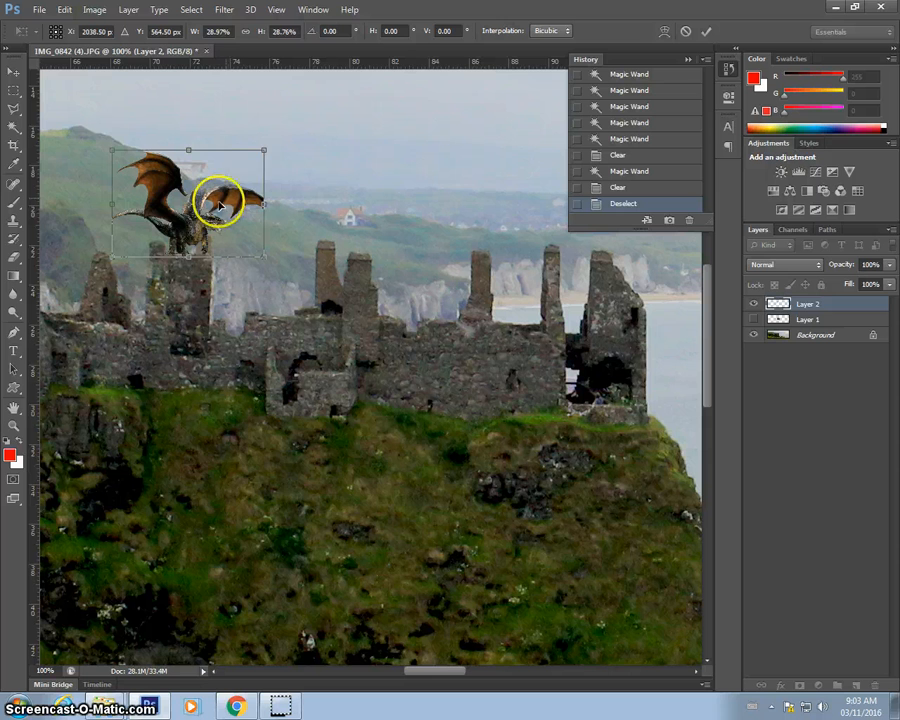
pyautogui.moveTo(265, 150); pyautogui.dragTo(251, 151)
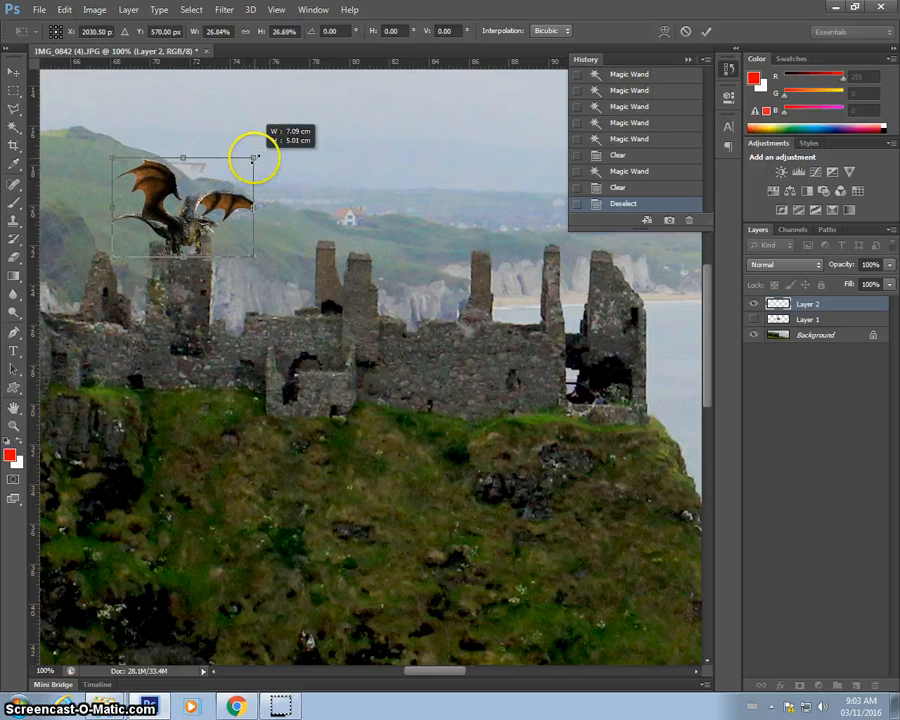
pyautogui.doubleClick(209, 205)
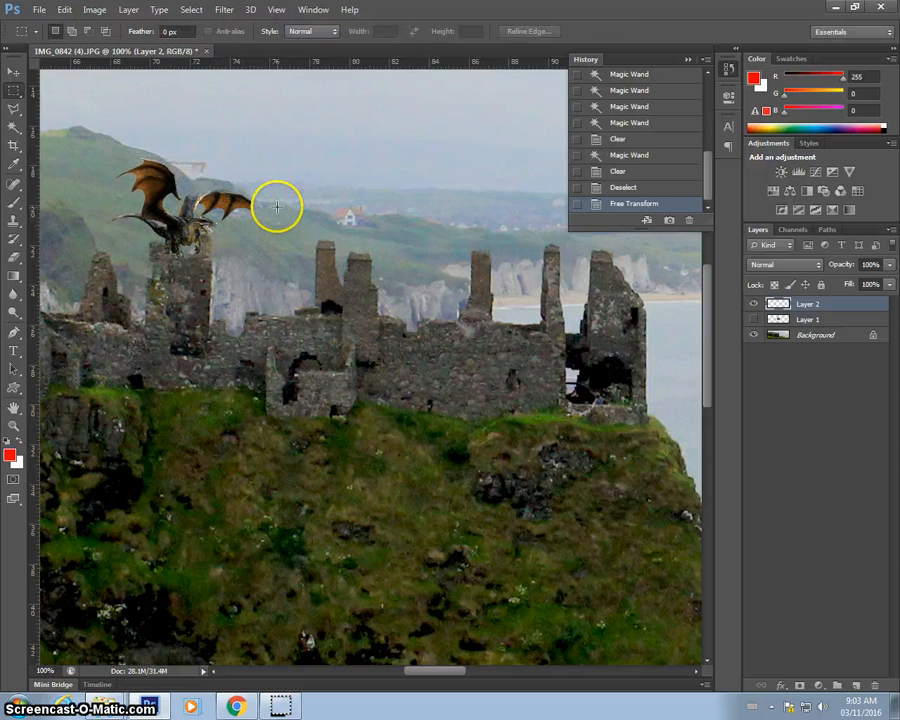
pyautogui.press('v')
pyautogui.press('Right')
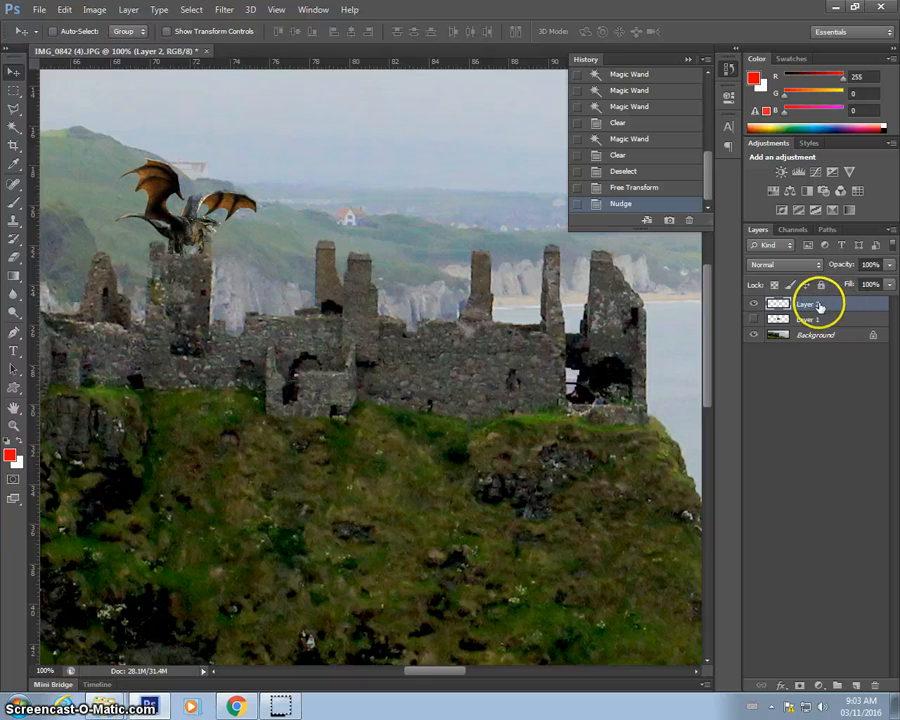
# Apply an Exposure adjustment to the dragon with exposure -0.98, offset +0.0041 and gamma correction 1.43.
pyautogui.click(97, 12)
pyautogui.moveTo(115, 45)
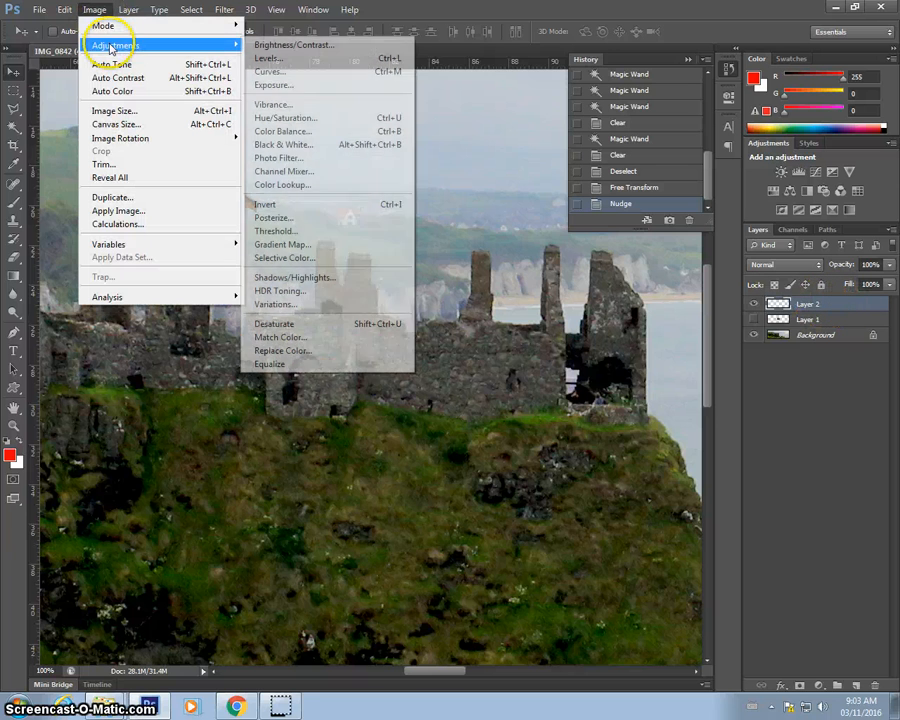
pyautogui.click(295, 87)
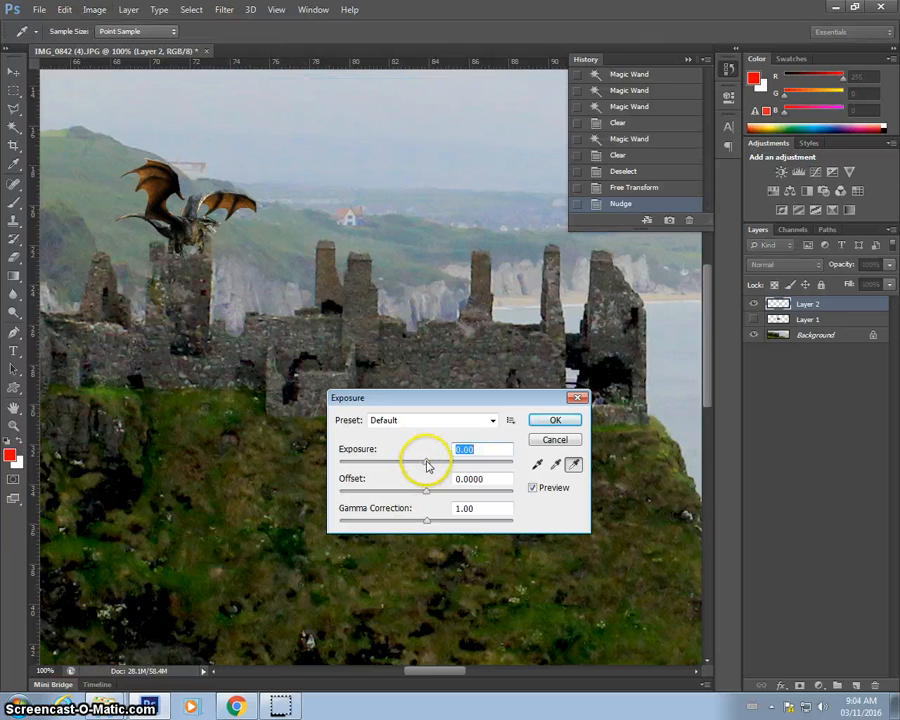
pyautogui.moveTo(422, 462); pyautogui.dragTo(414, 462)
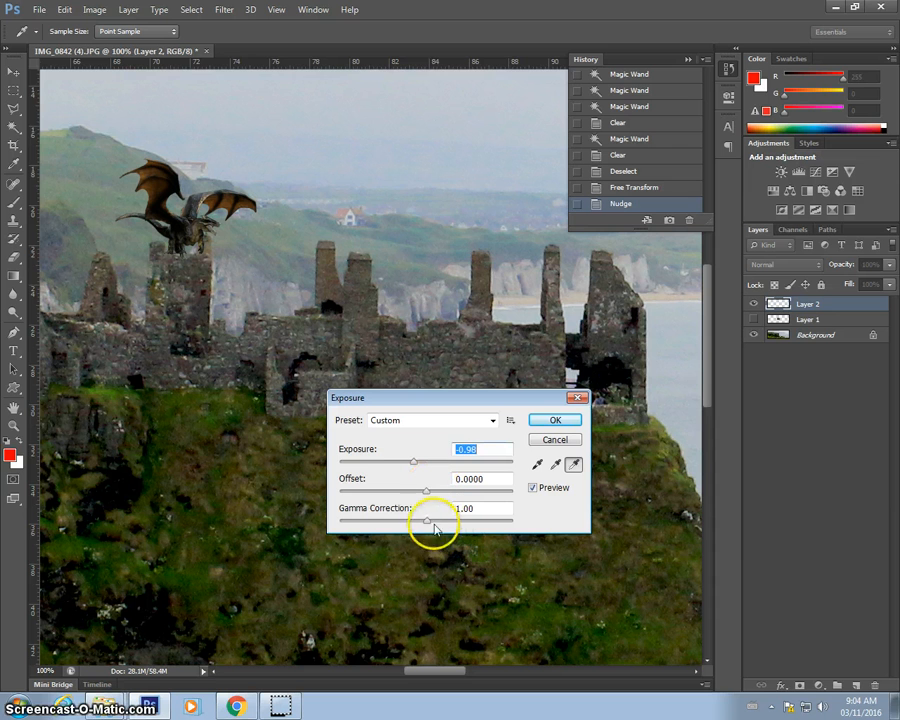
pyautogui.moveTo(427, 522); pyautogui.dragTo(428, 524)
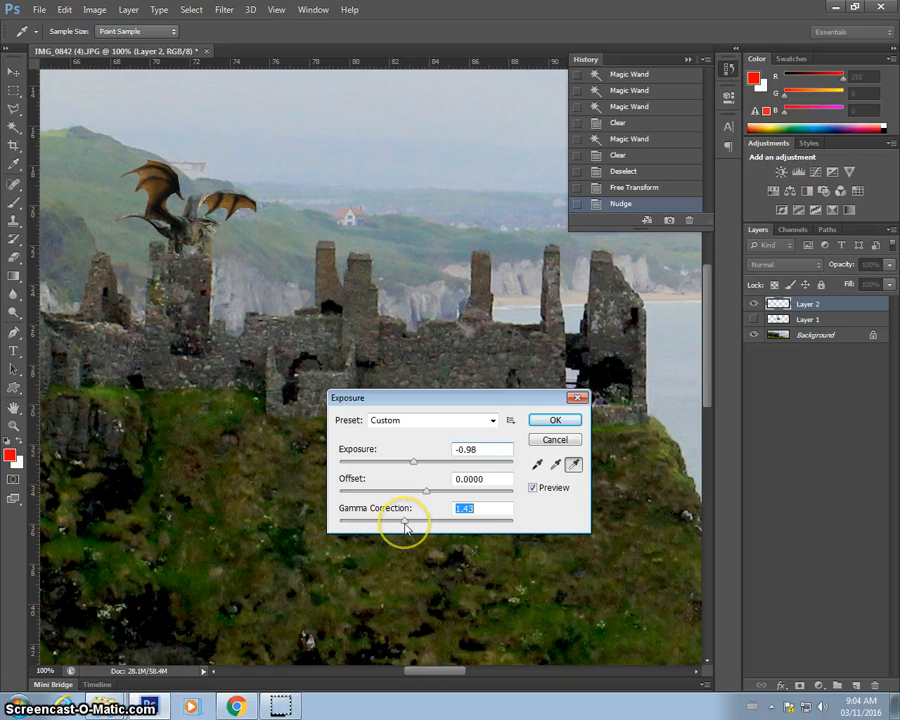
pyautogui.moveTo(427, 497); pyautogui.dragTo(426, 497)
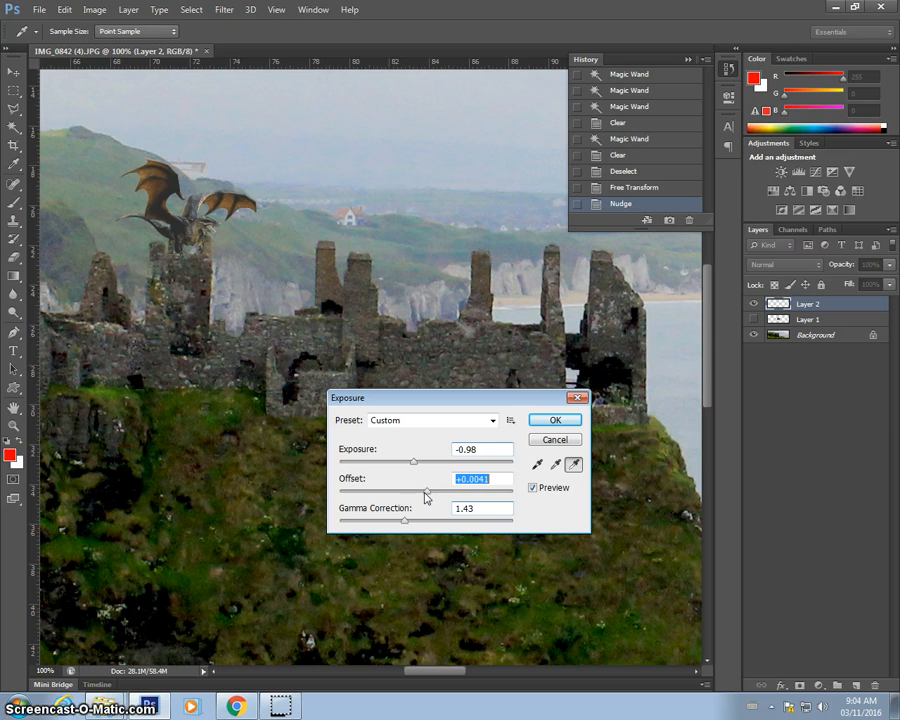
pyautogui.moveTo(426, 492); pyautogui.dragTo(428, 497)
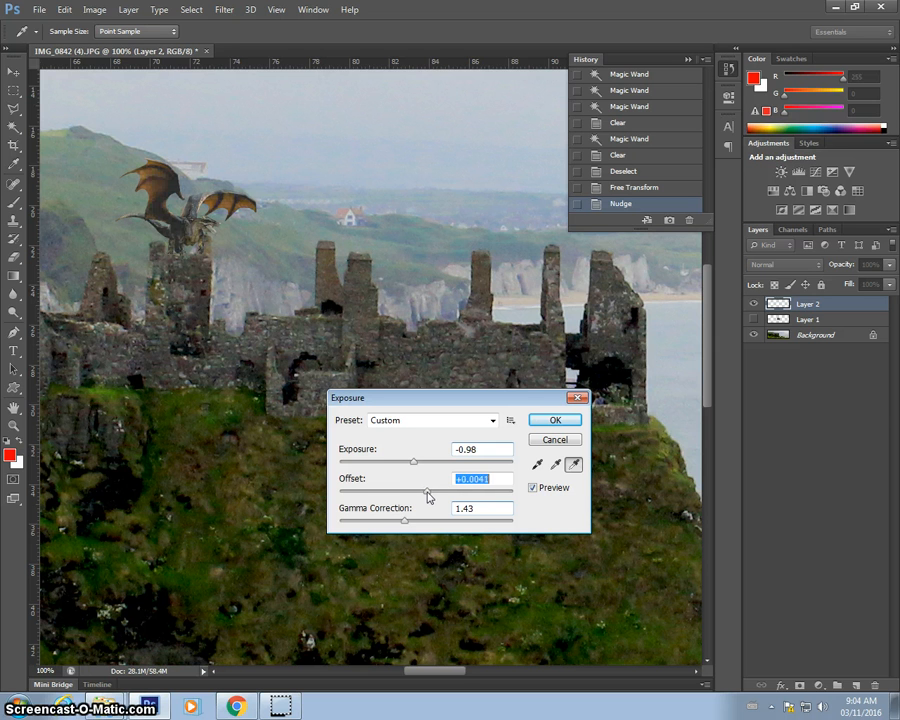
pyautogui.click(563, 418)
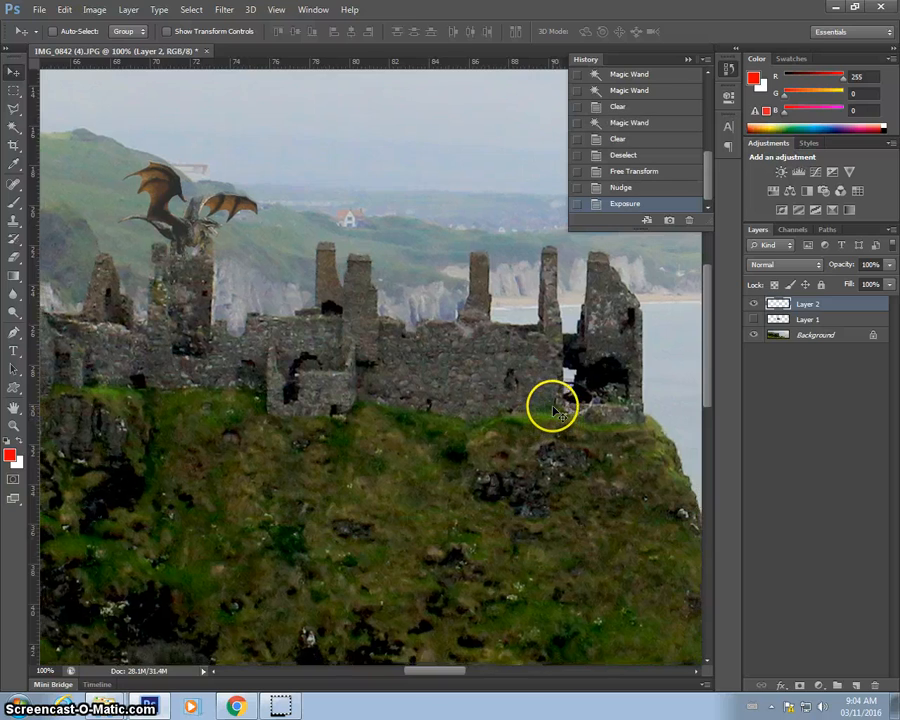
# Zoom out to view the whole composite.
pyautogui.hotkey('ctrl', '-')
pyautogui.hotkey('ctrl', '-')
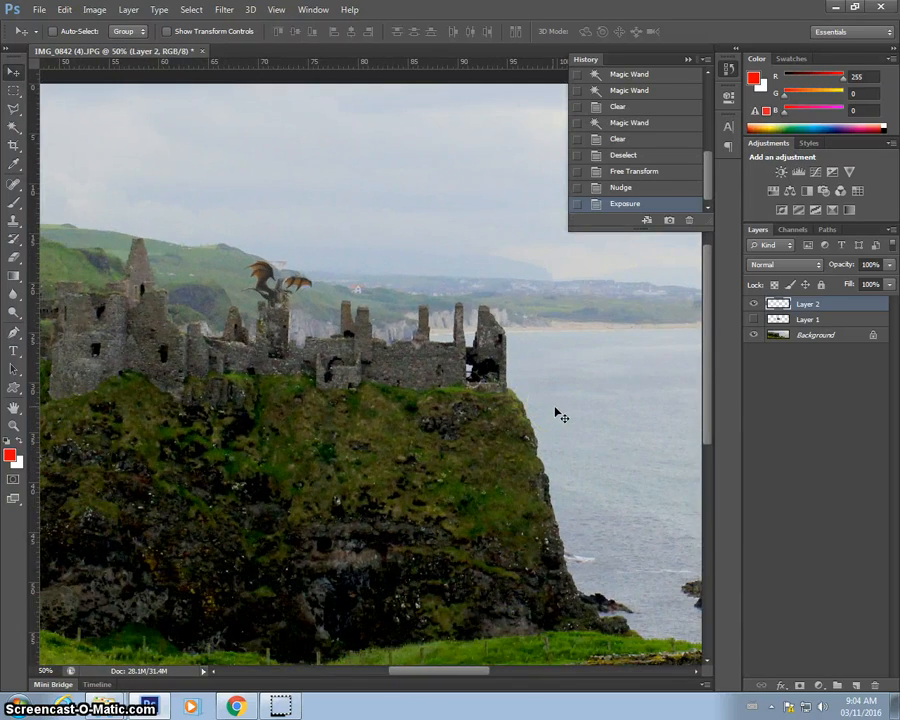
pyautogui.hotkey('ctrl', '-')
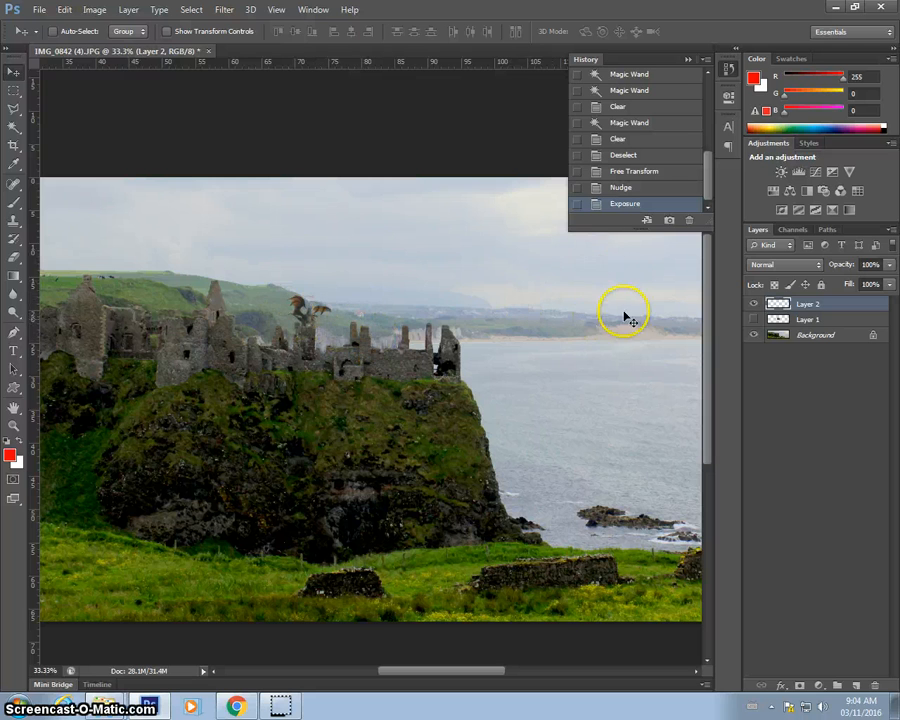
# Zoom in to inspect the dragon on the castle tower, then zoom back out to the whole photo.
pyautogui.hotkey('ctrl', '+')
pyautogui.hotkey('ctrl', '+')
pyautogui.hotkey('ctrl', '+')
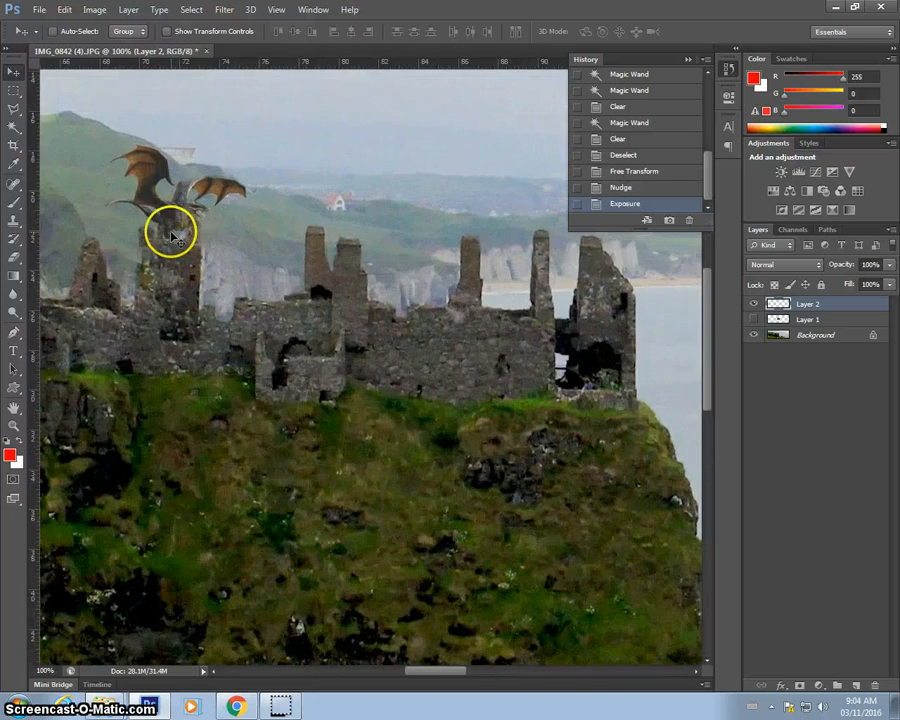
pyautogui.hotkey('ctrl', '-')
pyautogui.hotkey('ctrl', '-')
pyautogui.hotkey('ctrl', '-')
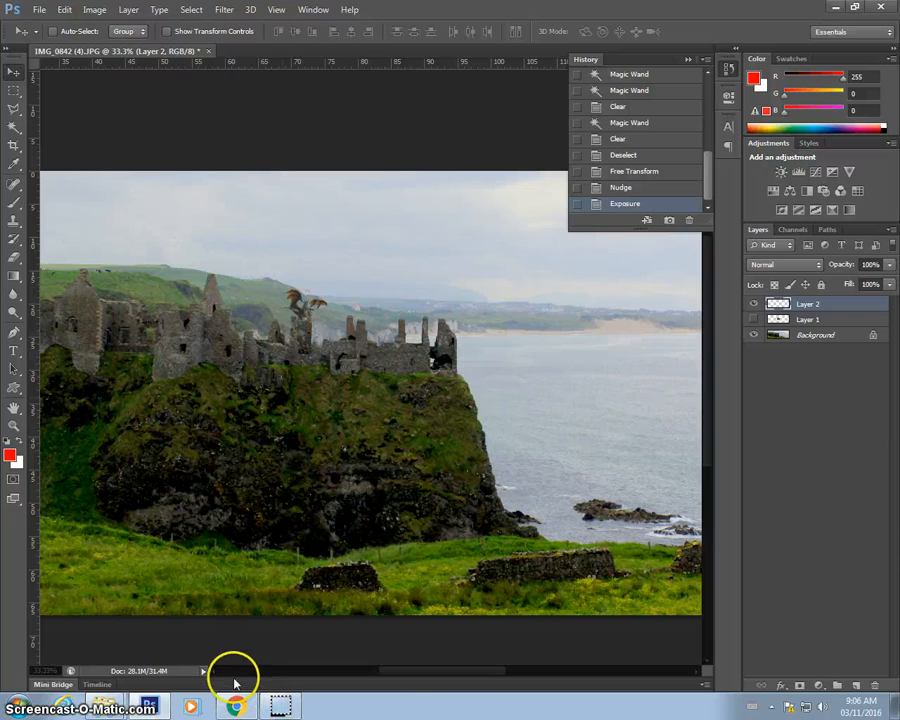
# Switch to the browser, close the dragon image tab and search Google Images for unicorn.
pyautogui.moveTo(237, 705)
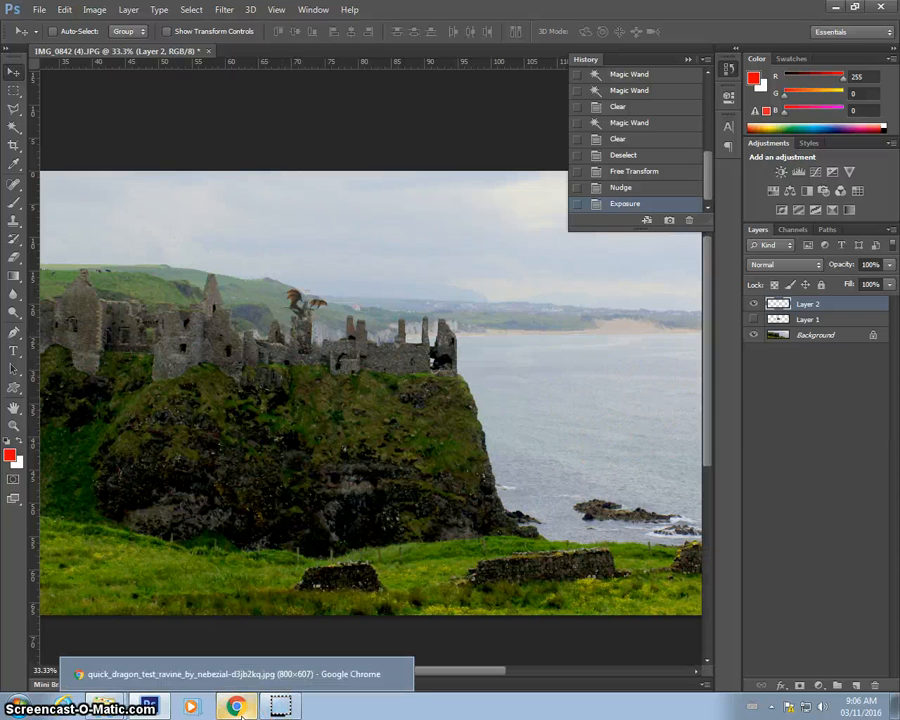
pyautogui.click(250, 706)
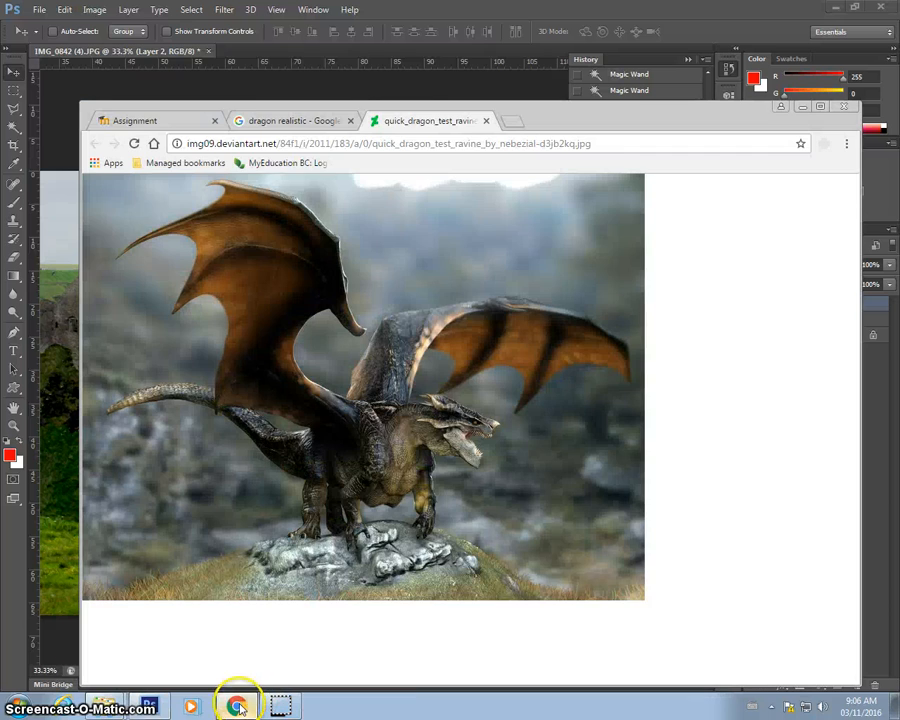
pyautogui.click(487, 121)
pyautogui.scroll(5, 418, 251)
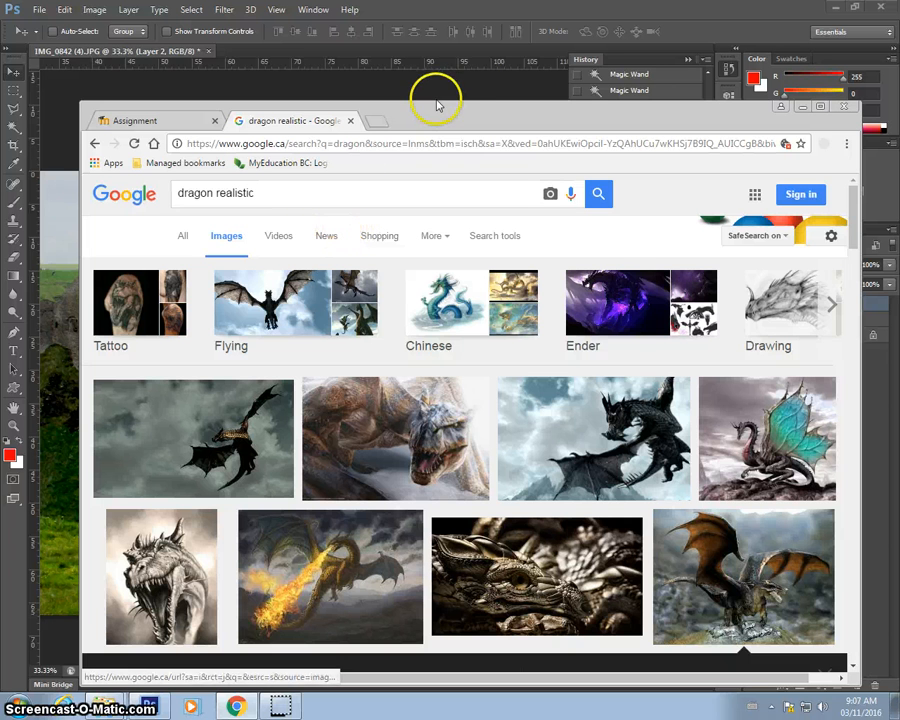
pyautogui.moveTo(395, 130); pyautogui.dragTo(334, 469)
pyautogui.moveTo(293, 323); pyautogui.dragTo(316, 303)
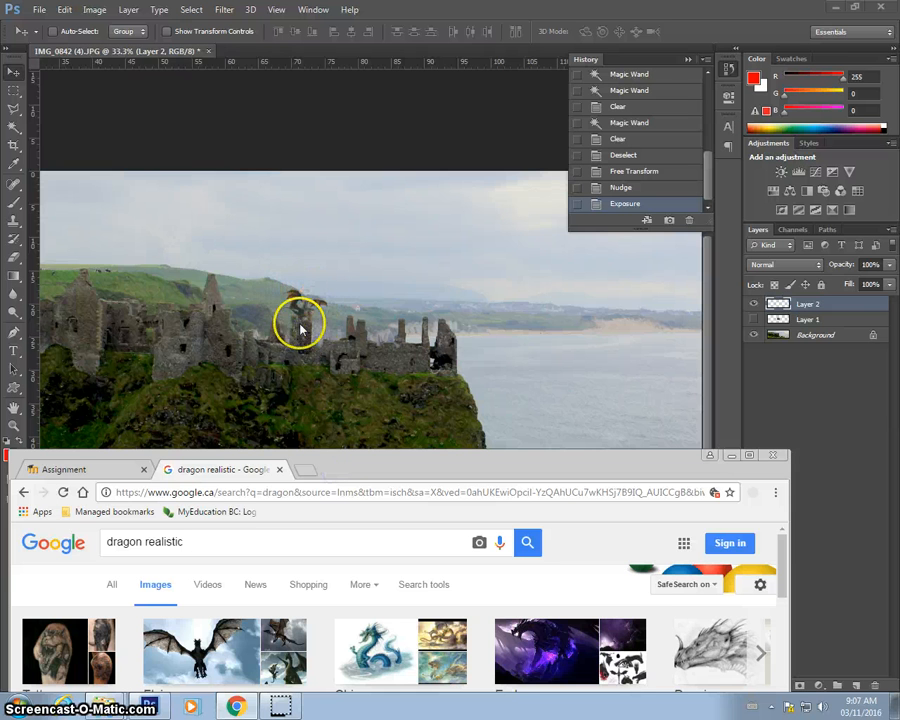
pyautogui.moveTo(355, 463); pyautogui.dragTo(435, 130)
pyautogui.click(291, 210)
pyautogui.moveTo(291, 210); pyautogui.dragTo(152, 222)
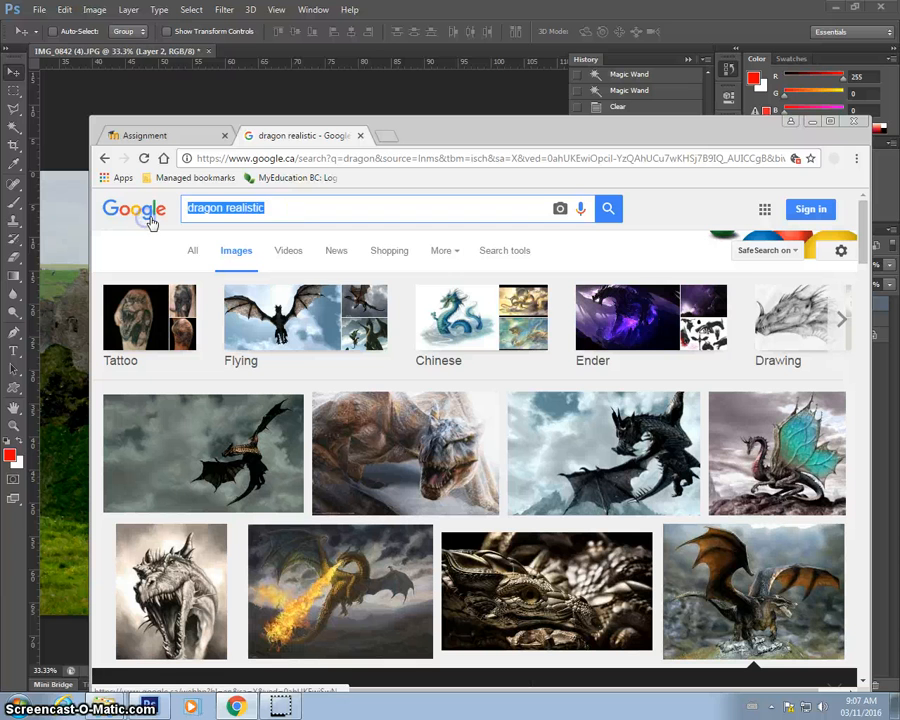
pyautogui.write('unicorn')
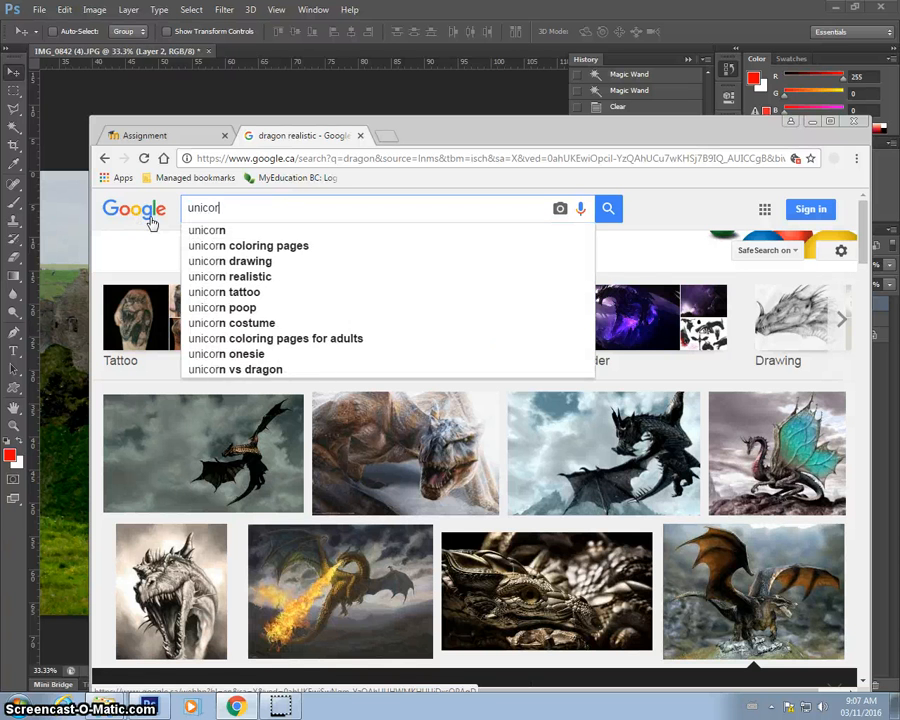
pyautogui.press('Return')
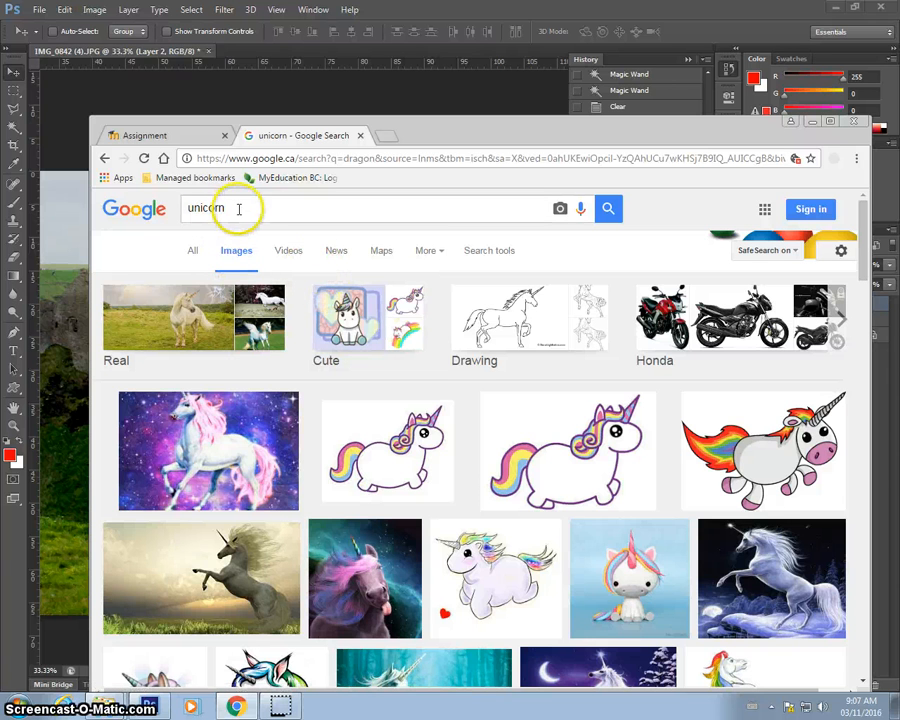
# Change the image search to real unicorn and preview one of the results.
pyautogui.click(189, 207)
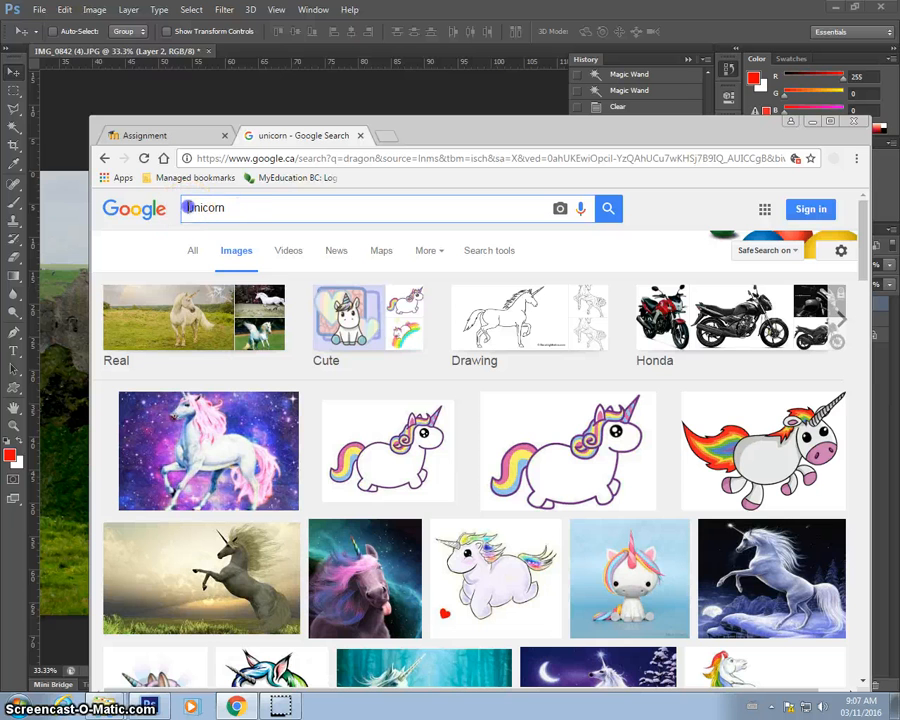
pyautogui.write('real')
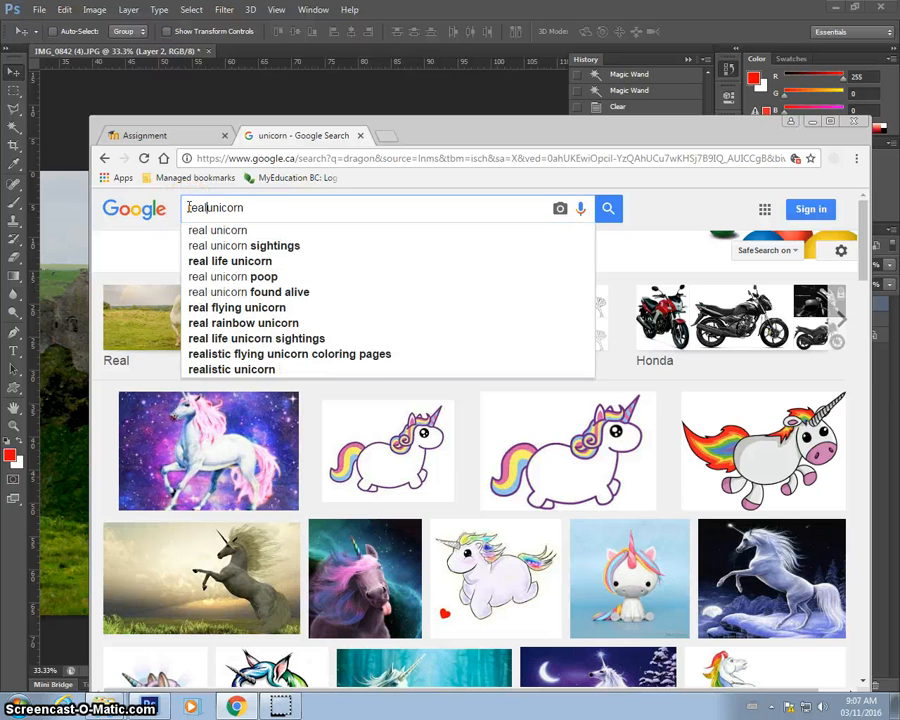
pyautogui.press('Escape')
pyautogui.press('Return')
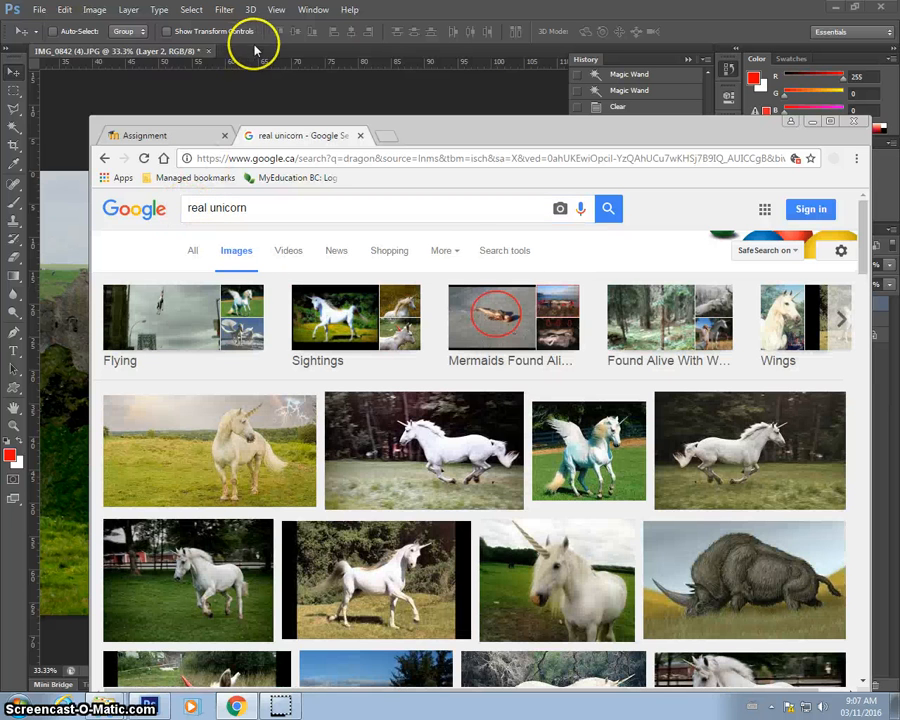
pyautogui.click(704, 536)
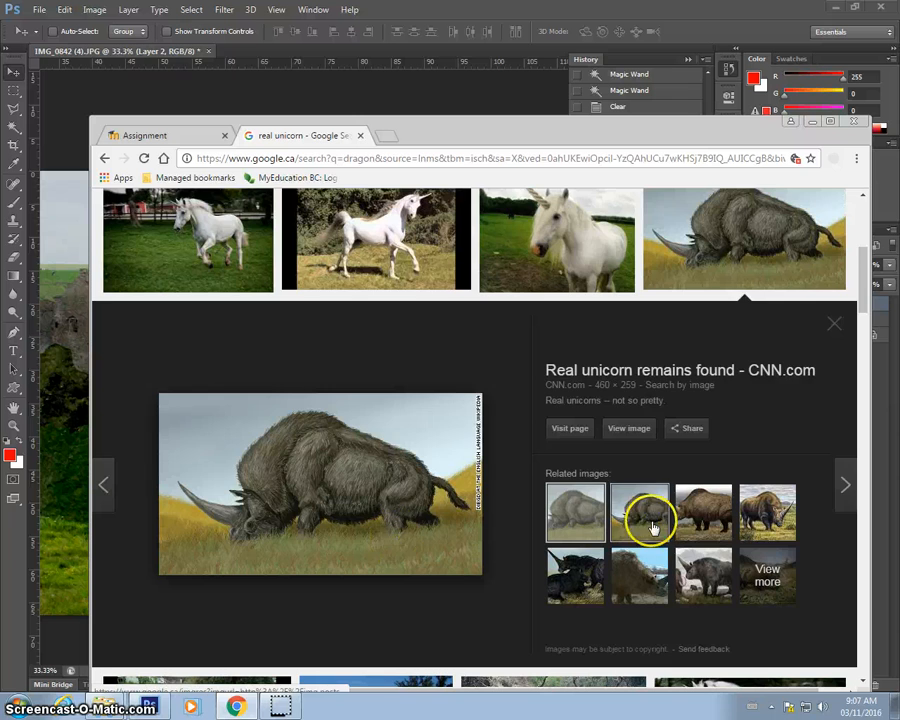
pyautogui.scroll(3, 649, 514)
pyautogui.scroll(-2, 680, 537)
pyautogui.scroll(-2, 680, 537)
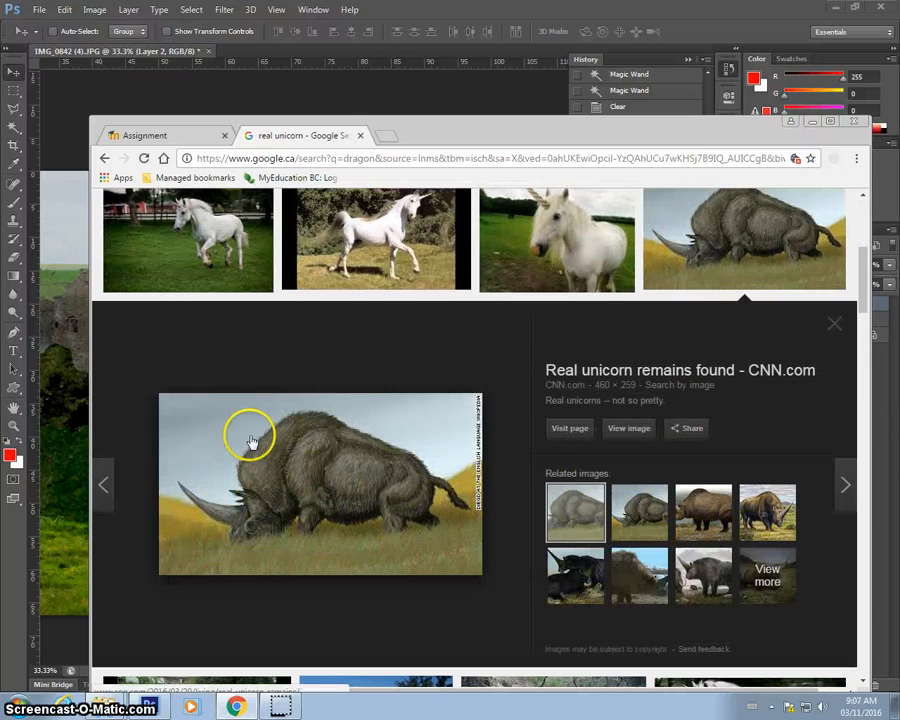
pyautogui.scroll(1, 246, 440)
pyautogui.scroll(1, 289, 443)
pyautogui.scroll(1, 290, 444)
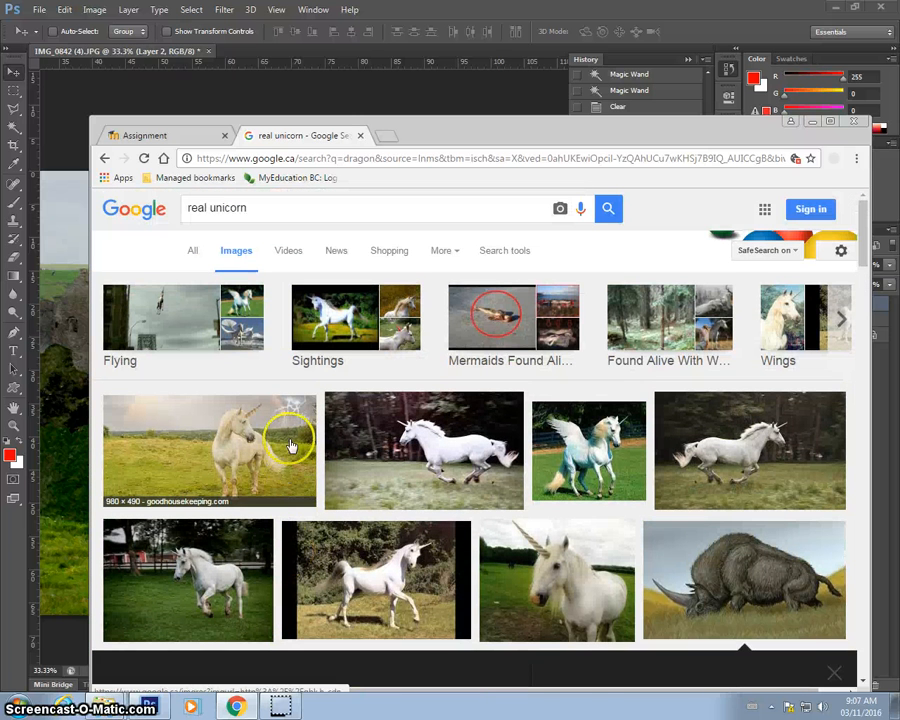
# Filter the image search results to Transparent color.
pyautogui.click(513, 253)
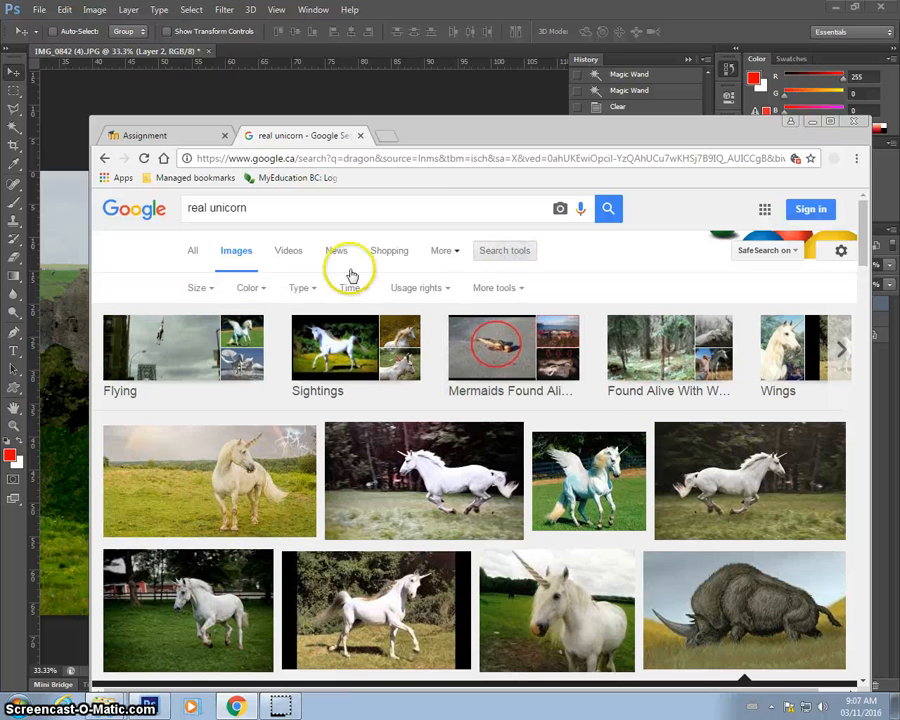
pyautogui.click(246, 293)
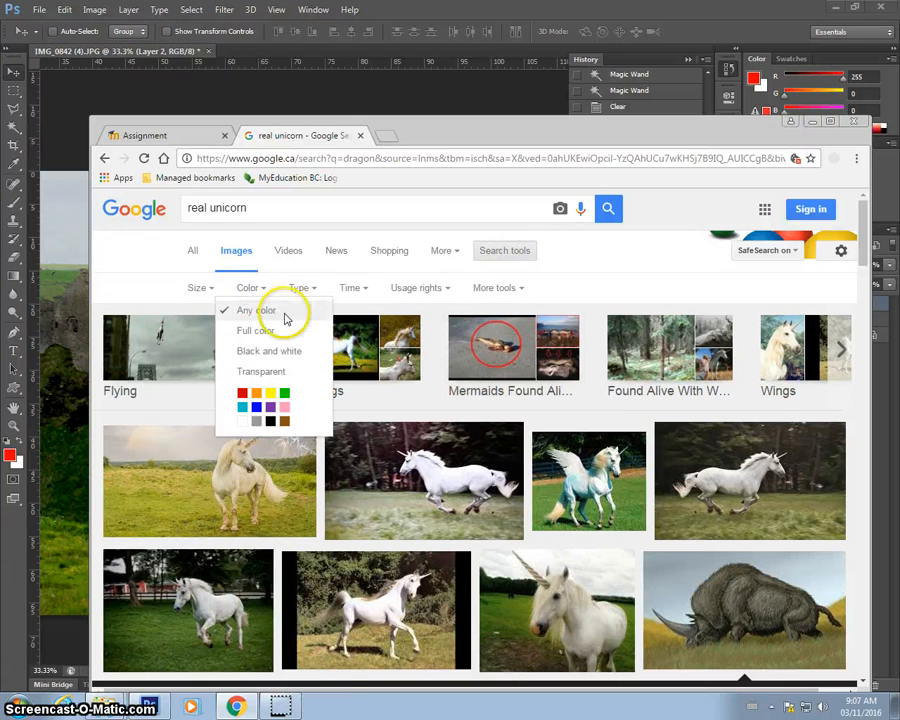
pyautogui.click(268, 371)
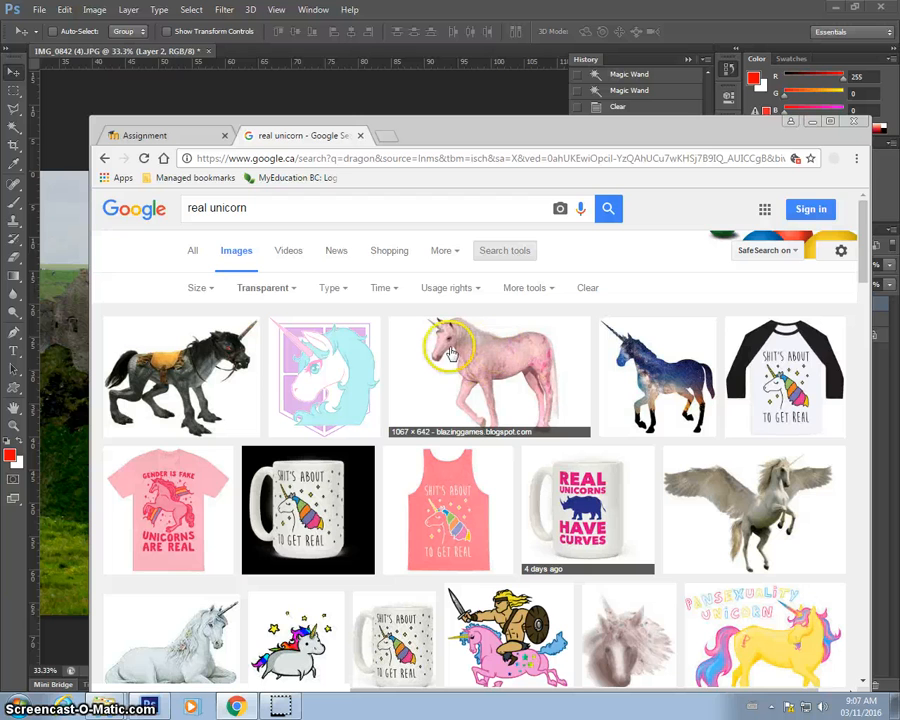
# Browse the transparent unicorn results and open the precut white unicorn image at full size.
pyautogui.scroll(-2, 456, 345)
pyautogui.scroll(-2, 456, 352)
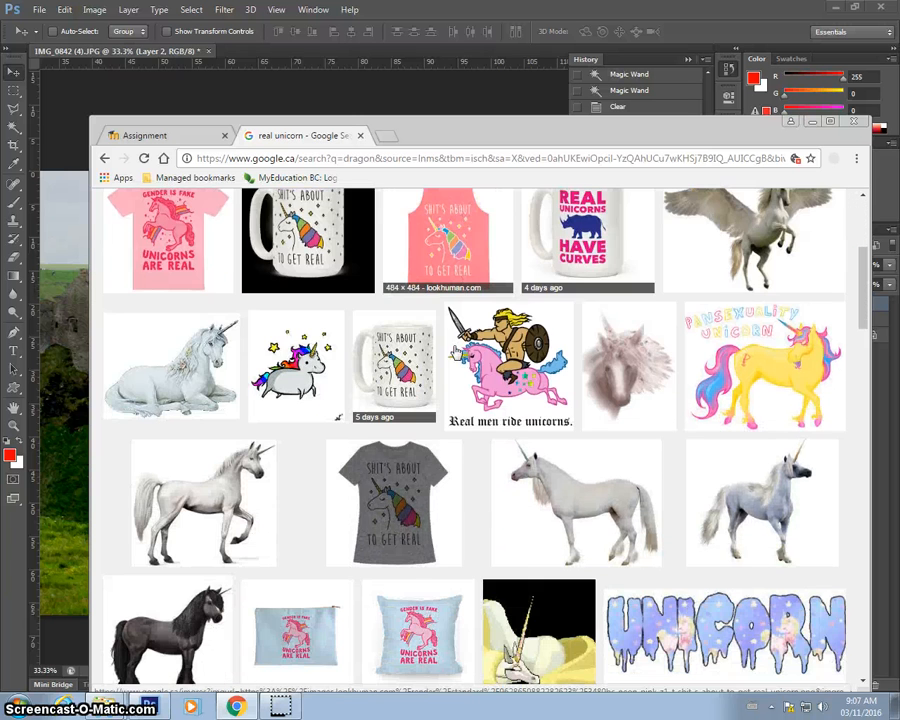
pyautogui.scroll(-2, 456, 352)
pyautogui.click(145, 368)
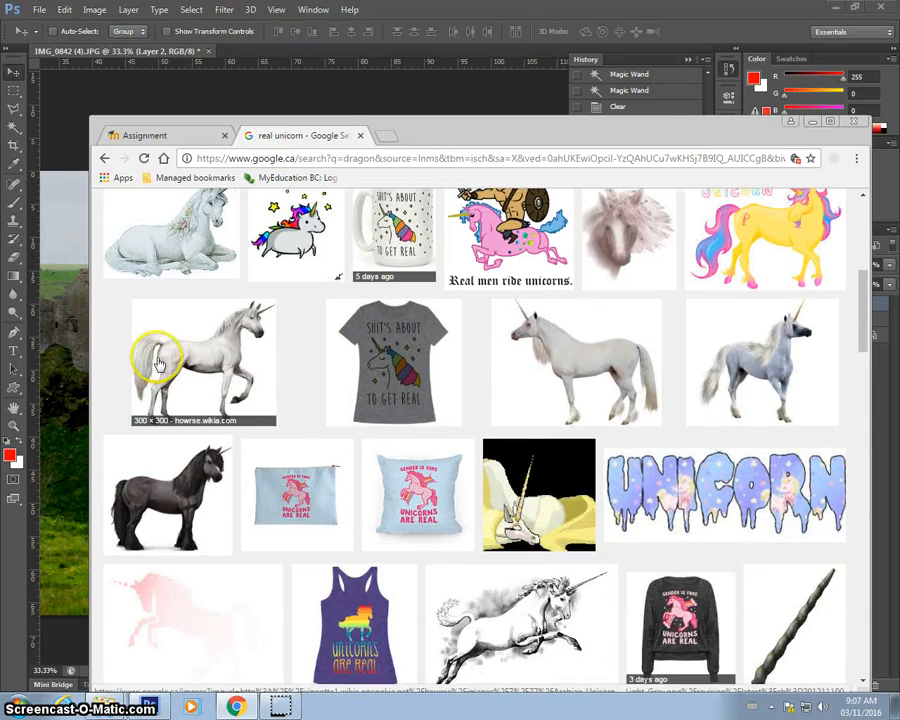
pyautogui.scroll(-3, 158, 365)
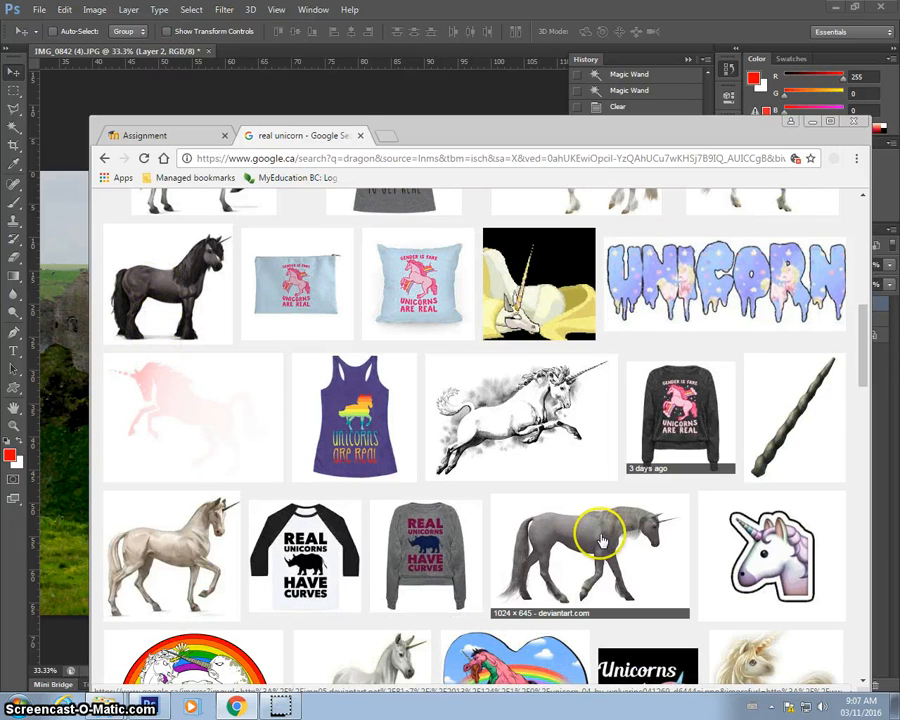
pyautogui.click(602, 541)
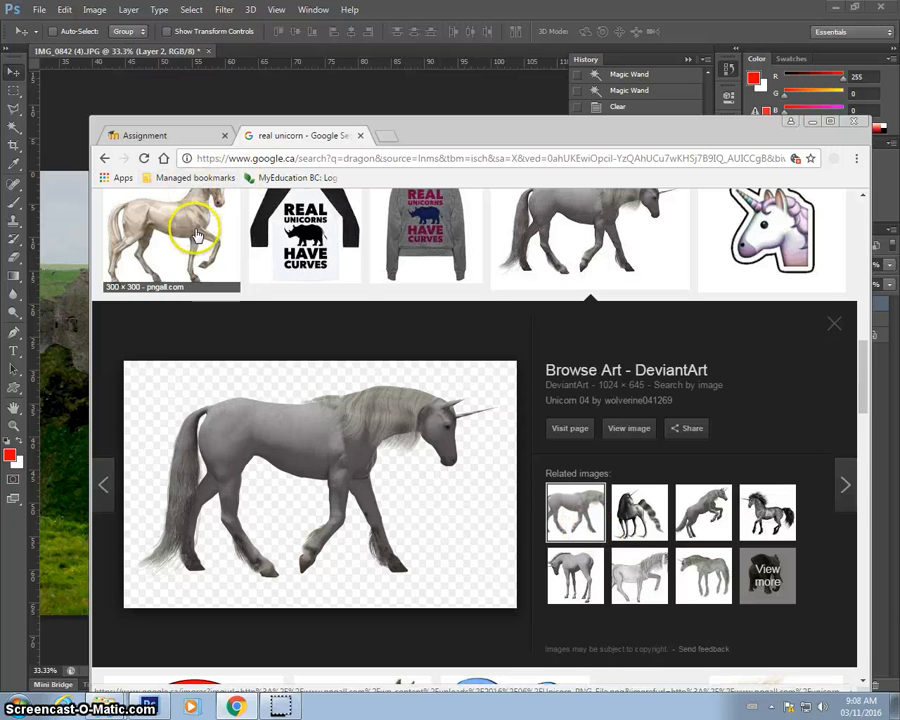
pyautogui.scroll(3, 240, 245)
pyautogui.scroll(3, 205, 510)
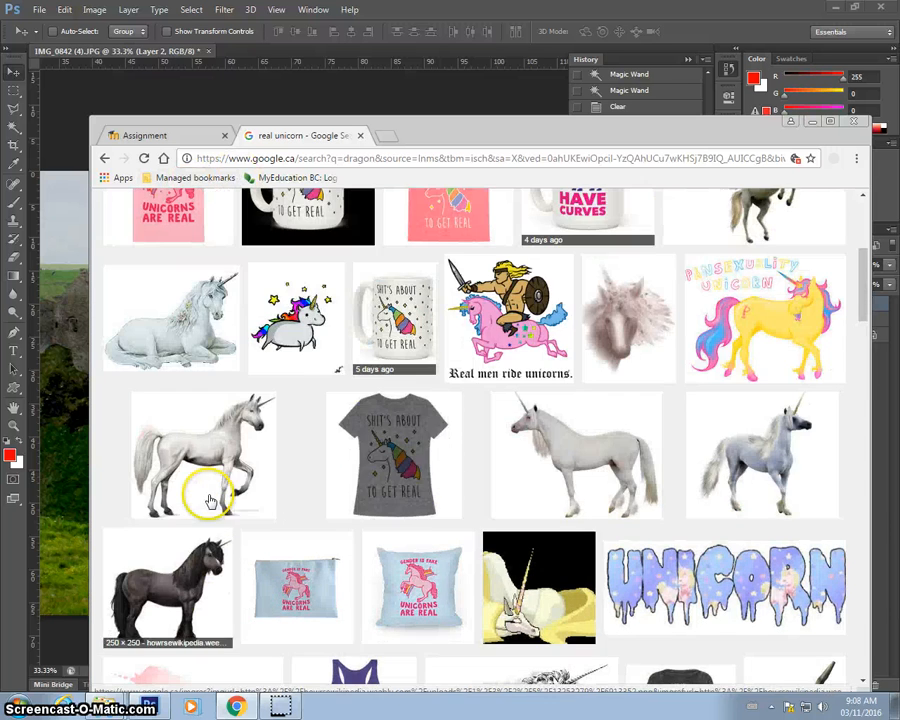
pyautogui.click(540, 430)
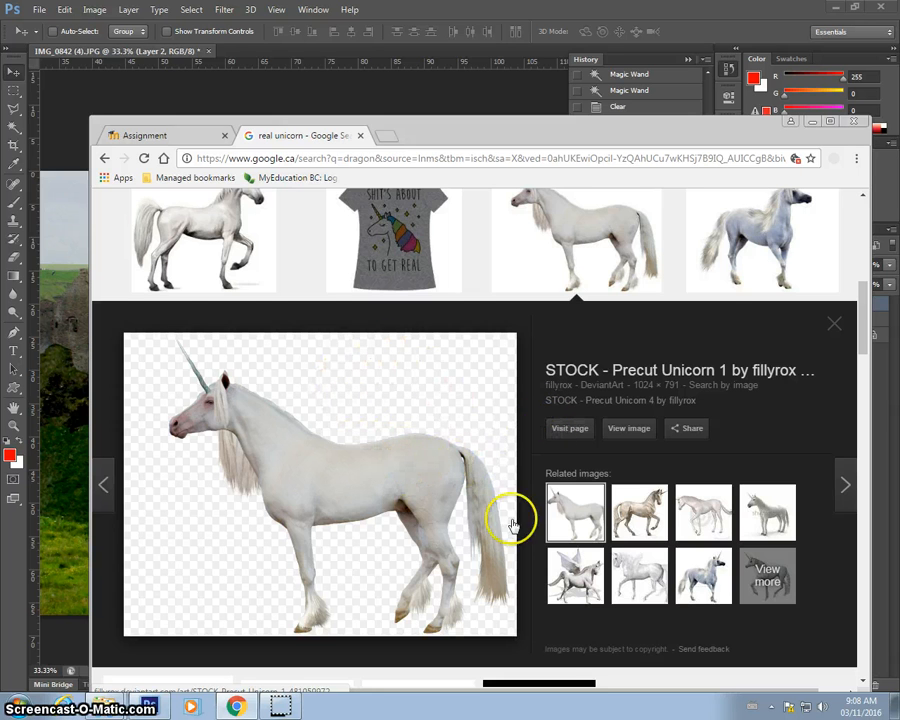
pyautogui.click(629, 429)
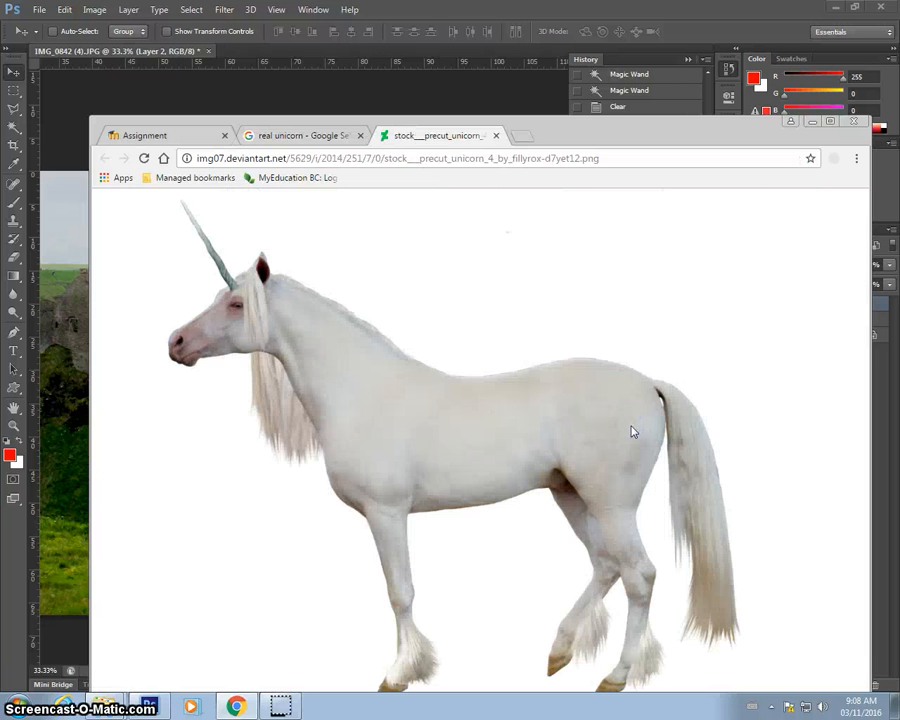
# Try to drag the unicorn image from the browser into the castle document.
pyautogui.moveTo(575, 148); pyautogui.dragTo(841, 87)
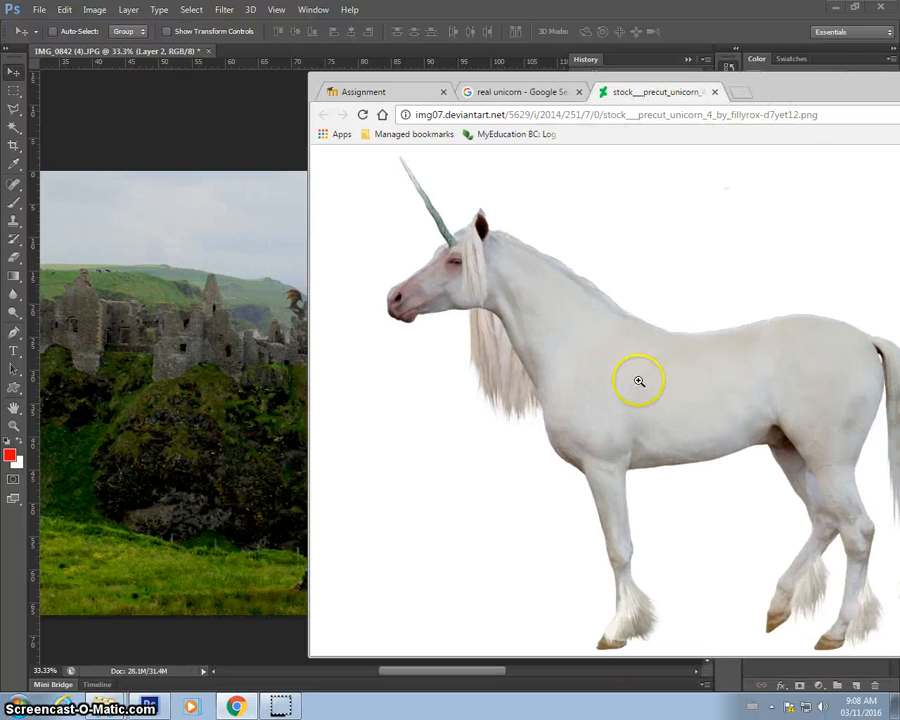
pyautogui.moveTo(633, 378); pyautogui.dragTo(211, 422)
pyautogui.click(249, 141)
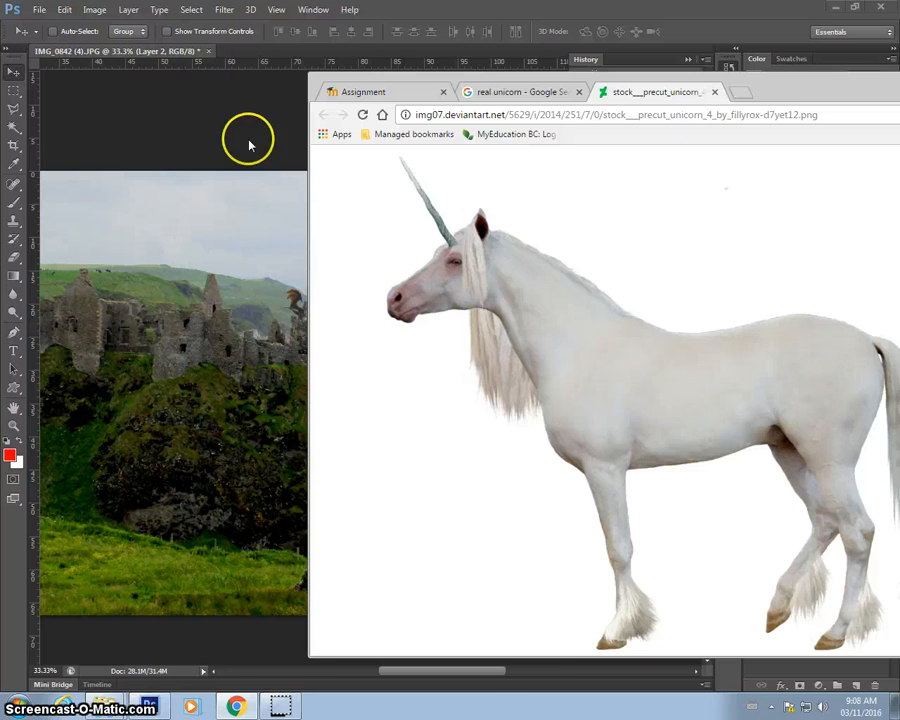
# Save the unicorn image to the Desktop as unicorn.png.
pyautogui.click(236, 706)
pyautogui.rightClick(524, 374)
pyautogui.click(536, 396)
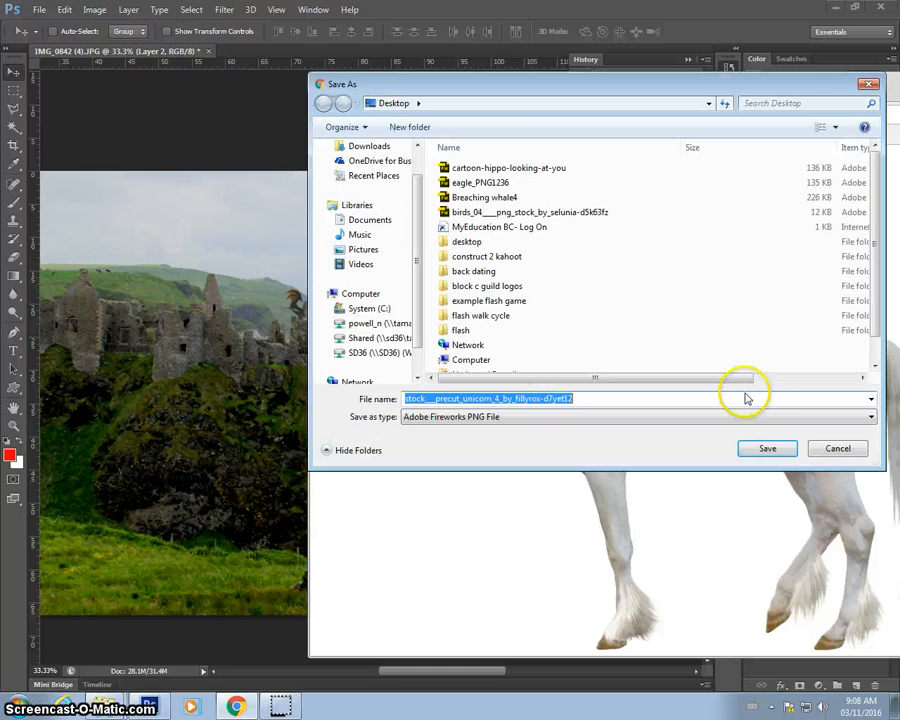
pyautogui.click(767, 447)
pyautogui.write('unicorn')
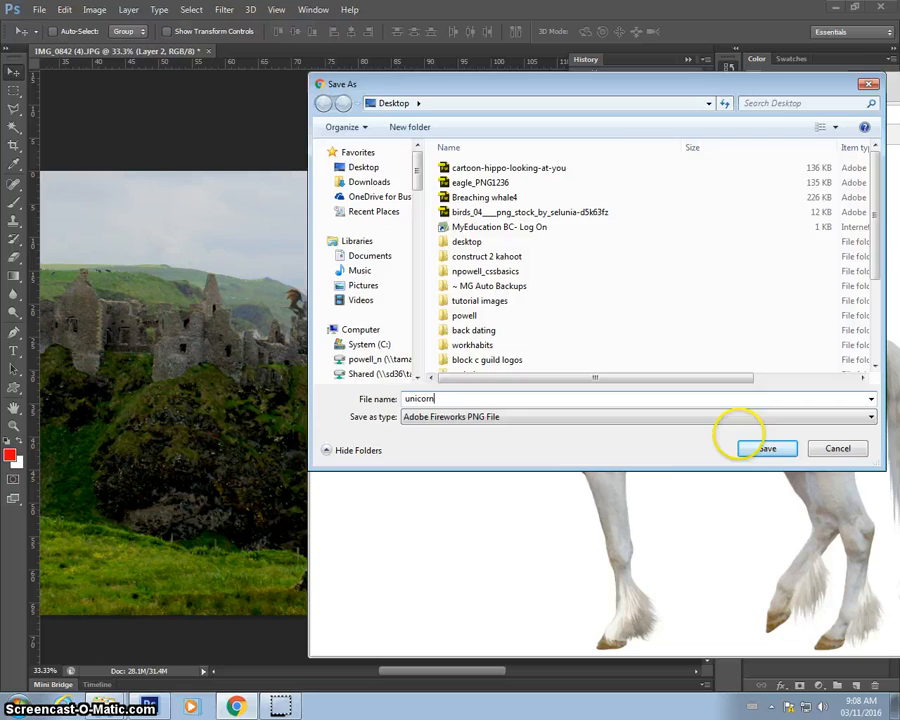
pyautogui.click(767, 448)
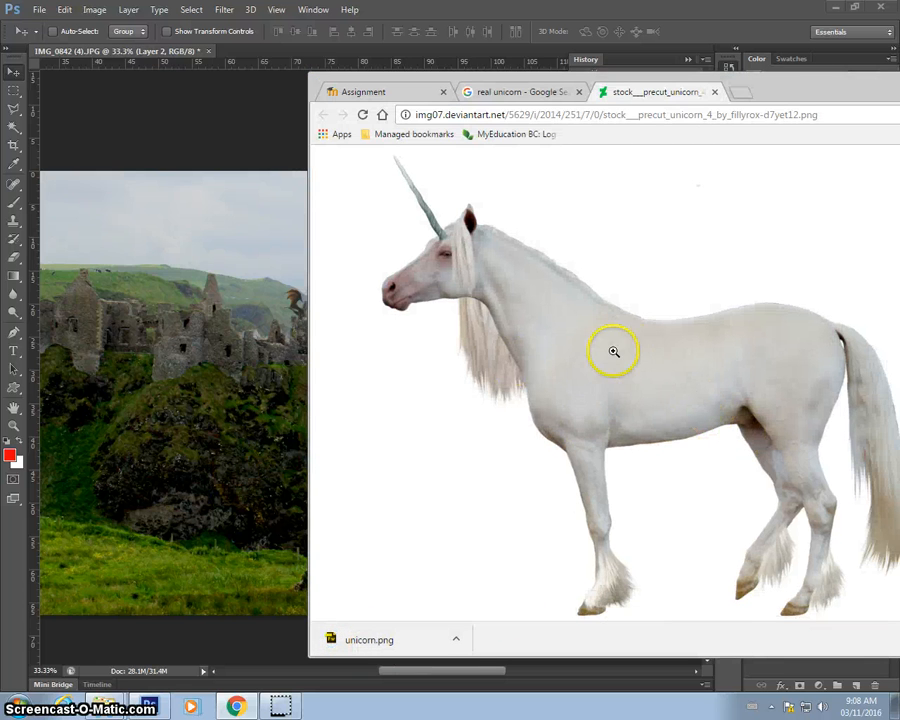
# Copy the unicorn image in the browser and paste it into the castle document.
pyautogui.rightClick(478, 244)
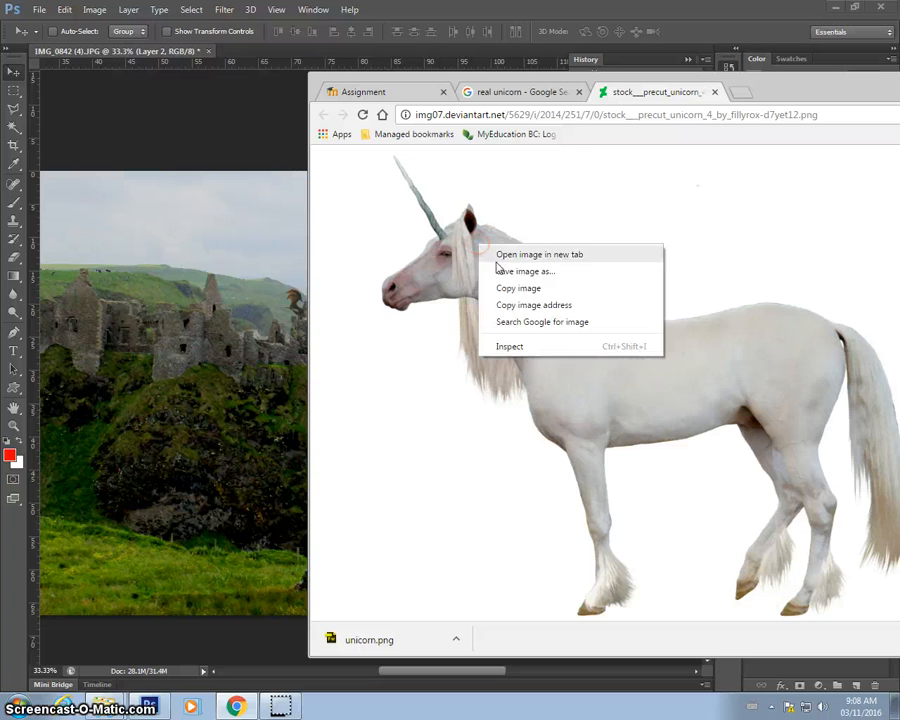
pyautogui.click(506, 287)
pyautogui.click(257, 116)
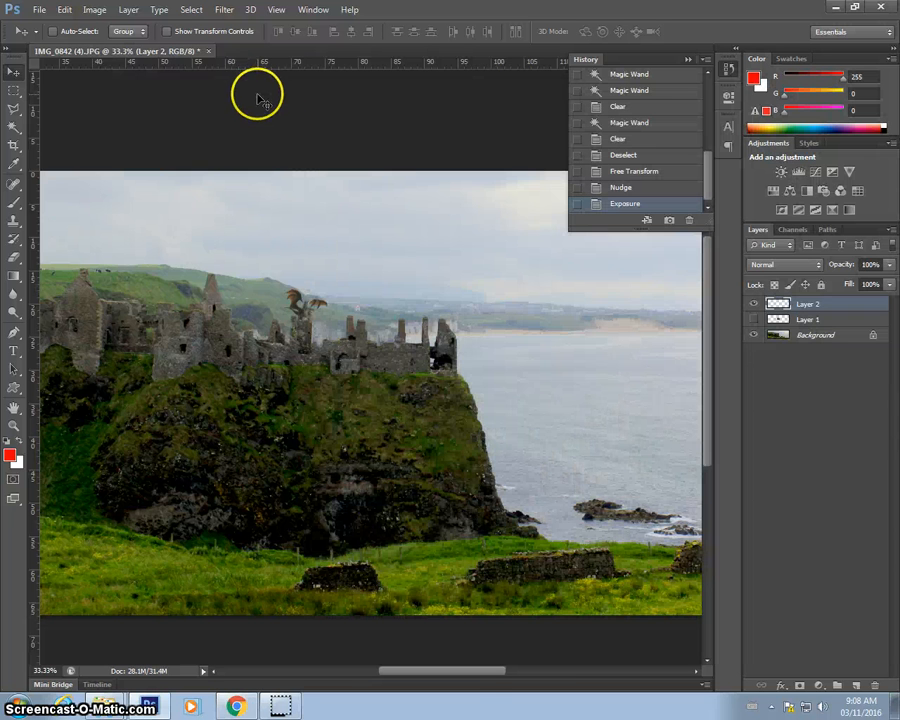
pyautogui.hotkey('ctrl', 'v')
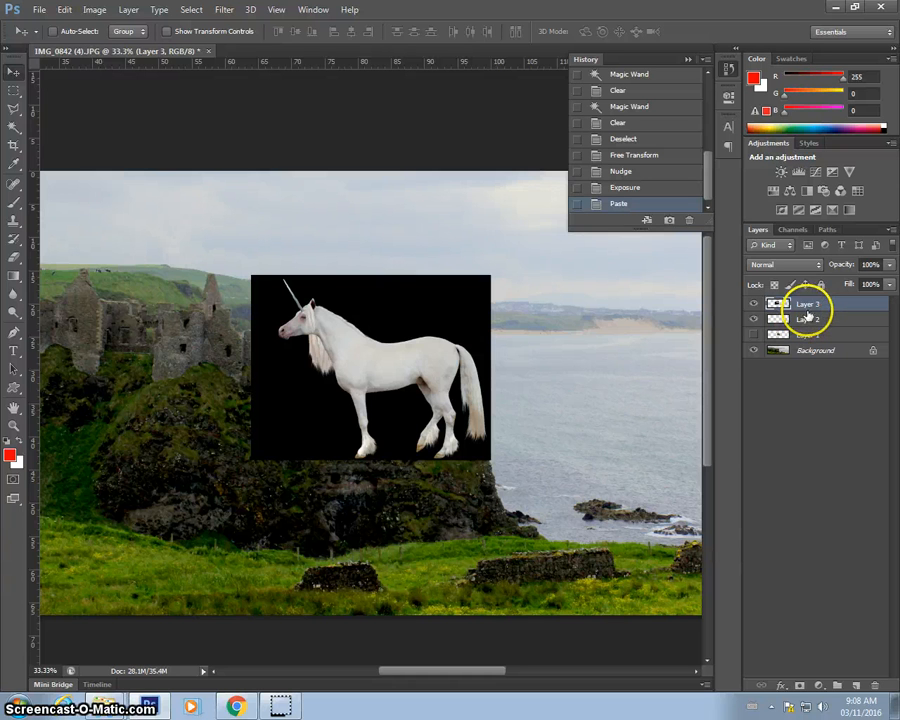
# Delete the pasted unicorn layer.
pyautogui.click(753, 335)
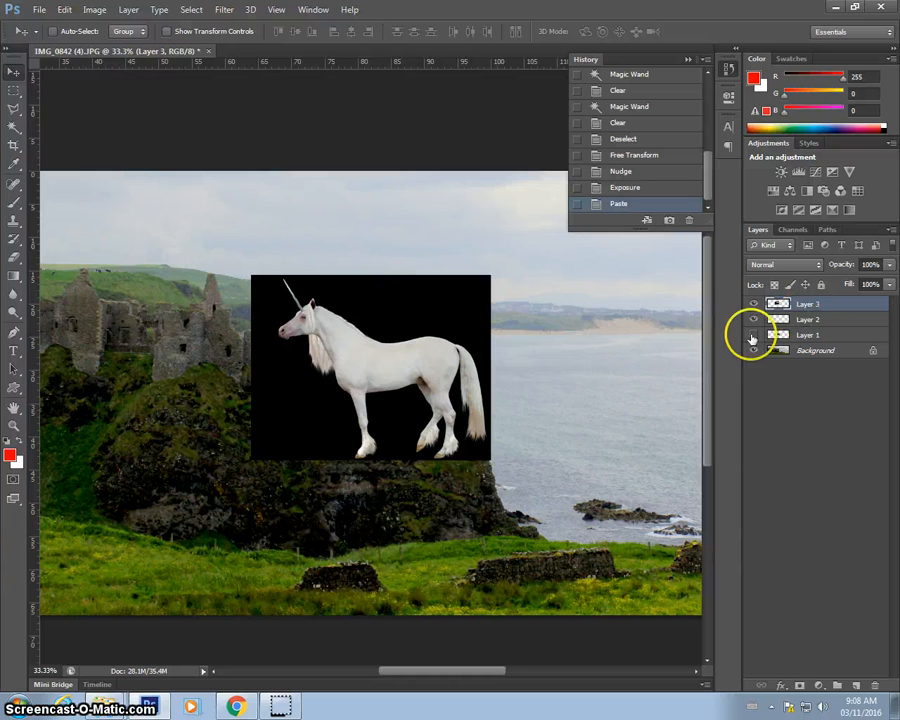
pyautogui.click(285, 484)
pyautogui.press('Delete')
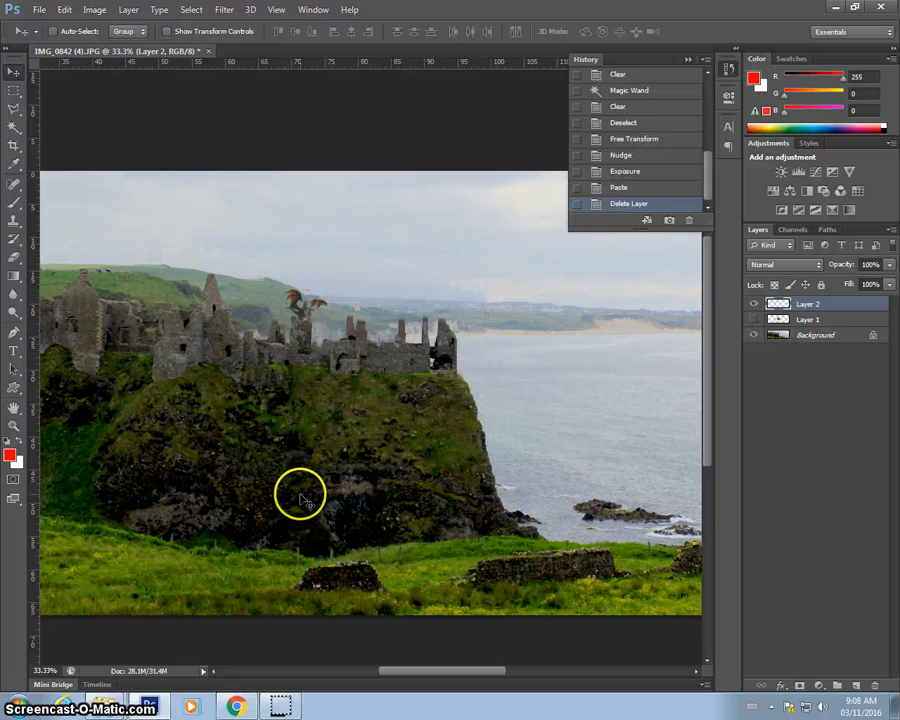
# Switch to the browser and bring the downloaded unicorn.png into the castle document by dragging it from the download bar.
pyautogui.click(237, 707)
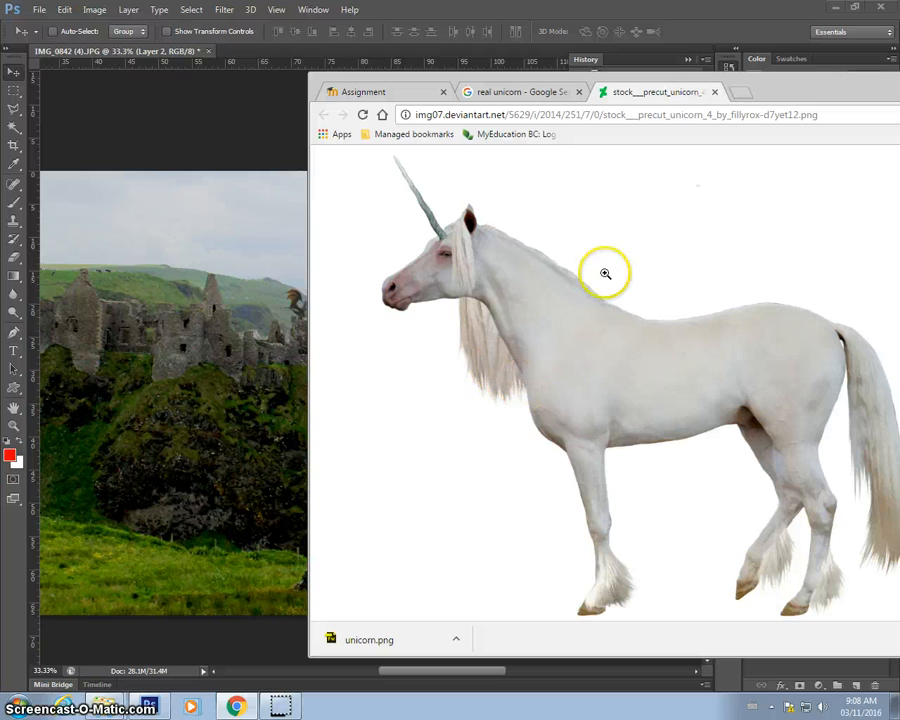
pyautogui.rightClick(499, 270)
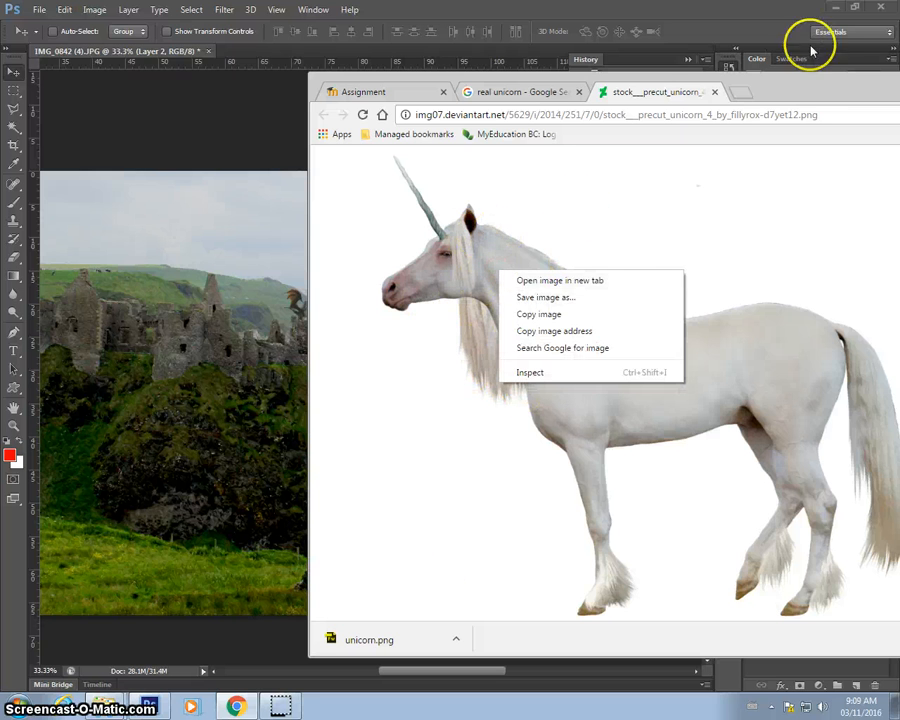
pyautogui.click(814, 79)
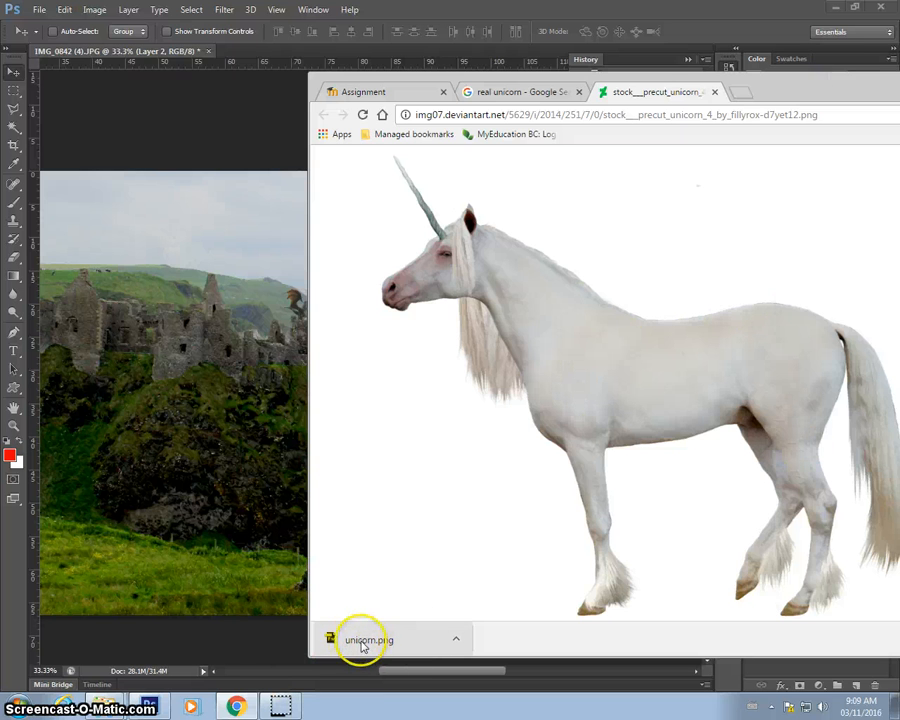
pyautogui.moveTo(385, 645); pyautogui.dragTo(201, 401)
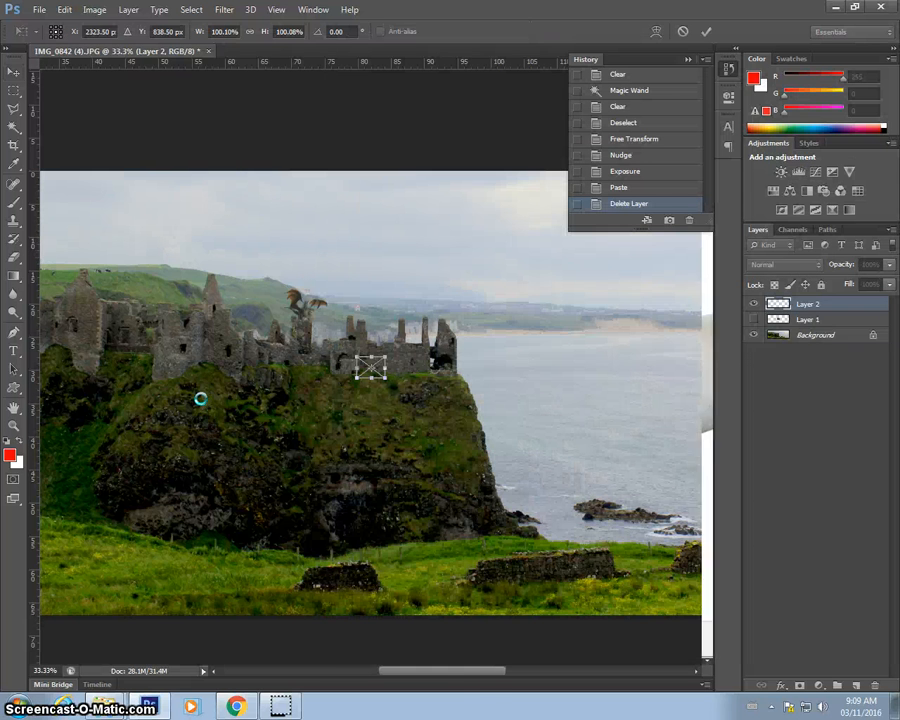
# Enlarge the placed unicorn to about 520% and move it down onto the grass beside the cliff.
pyautogui.hotkey('ctrl', '+')
pyautogui.hotkey('ctrl', '+')
pyautogui.hotkey('ctrl', '+')
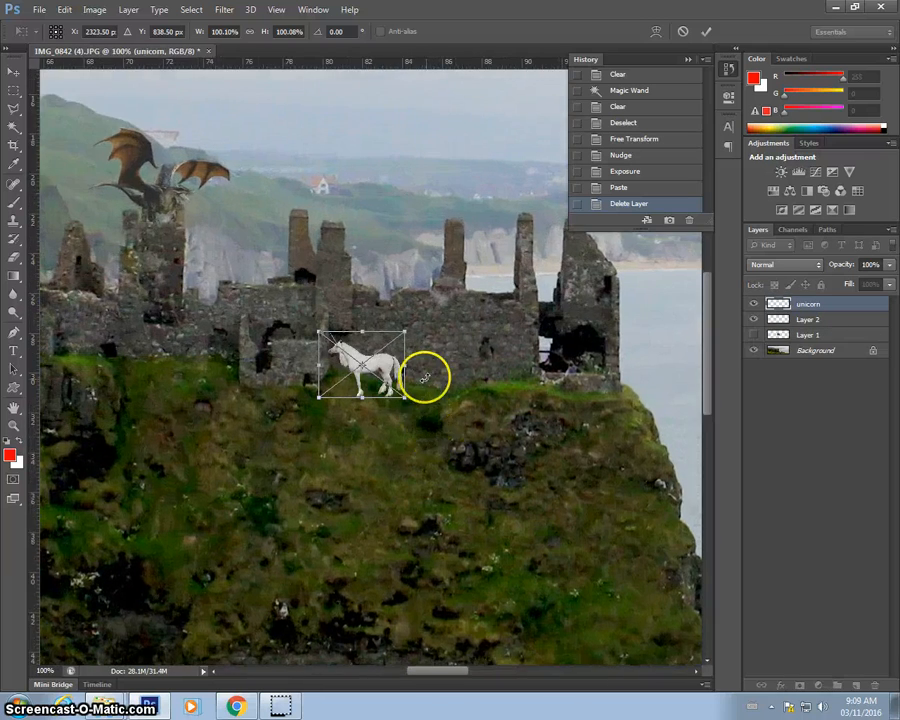
pyautogui.scroll(-5, 420, 366)
pyautogui.moveTo(385, 180); pyautogui.dragTo(430, 516)
pyautogui.scroll(-5, 440, 490)
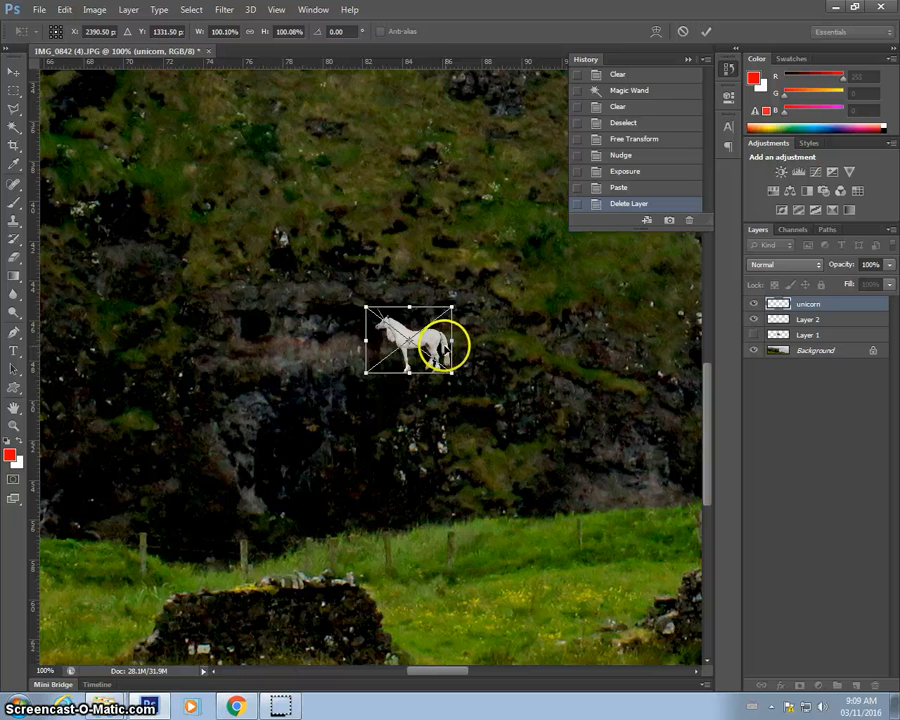
pyautogui.moveTo(442, 346); pyautogui.dragTo(642, 281)
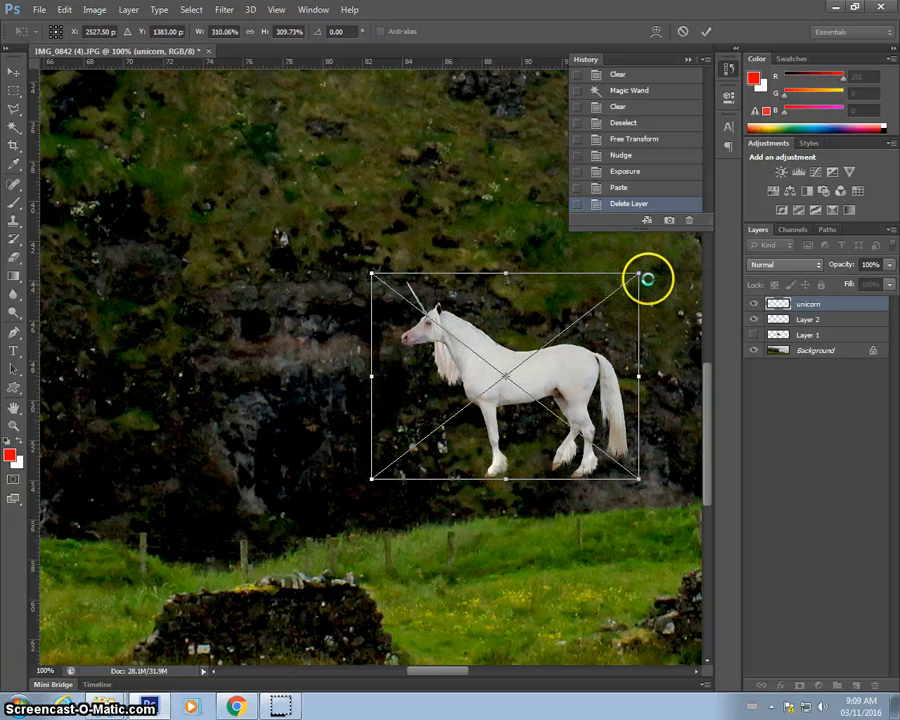
pyautogui.hotkey('ctrl', '-')
pyautogui.hotkey('ctrl', '-')
pyautogui.moveTo(466, 373); pyautogui.dragTo(538, 387)
pyautogui.moveTo(507, 456); pyautogui.dragTo(621, 477)
pyautogui.moveTo(478, 408); pyautogui.dragTo(424, 373)
pyautogui.hotkey('ctrl', '-')
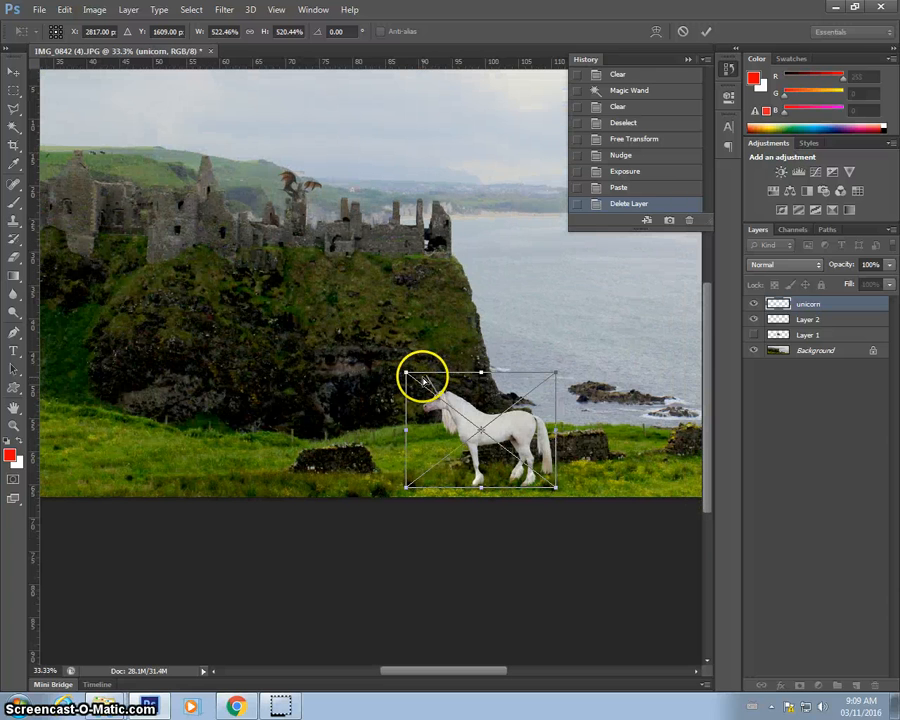
# Scale the unicorn up to about 893%, position it on the grass right of the cliff, and commit the placement.
pyautogui.moveTo(522, 430); pyautogui.dragTo(582, 432)
pyautogui.hotkey('ctrl', '-')
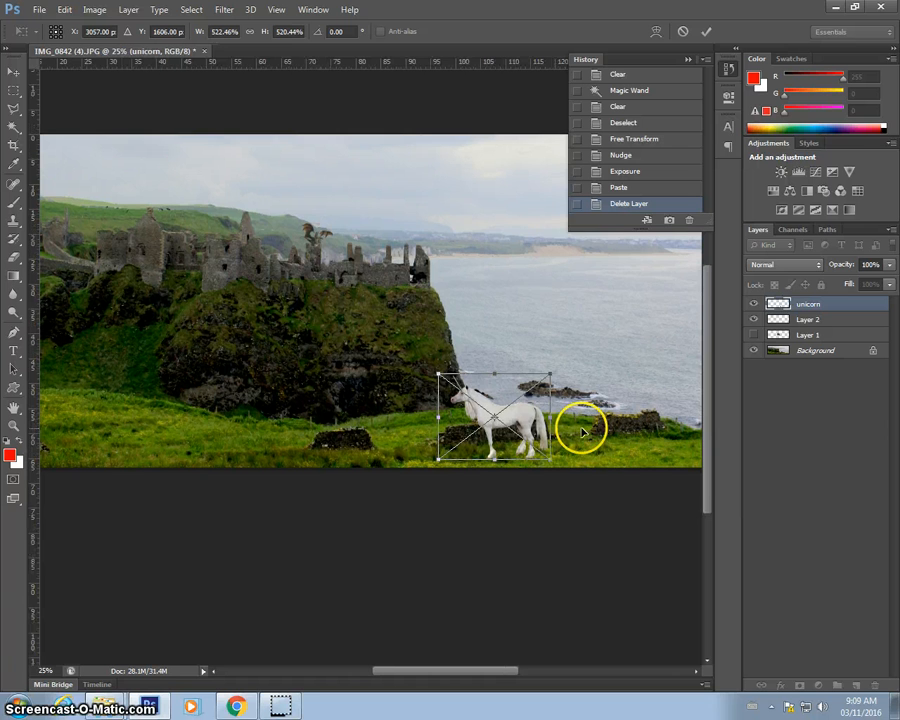
pyautogui.moveTo(546, 374); pyautogui.dragTo(628, 316)
pyautogui.moveTo(537, 386); pyautogui.dragTo(590, 394)
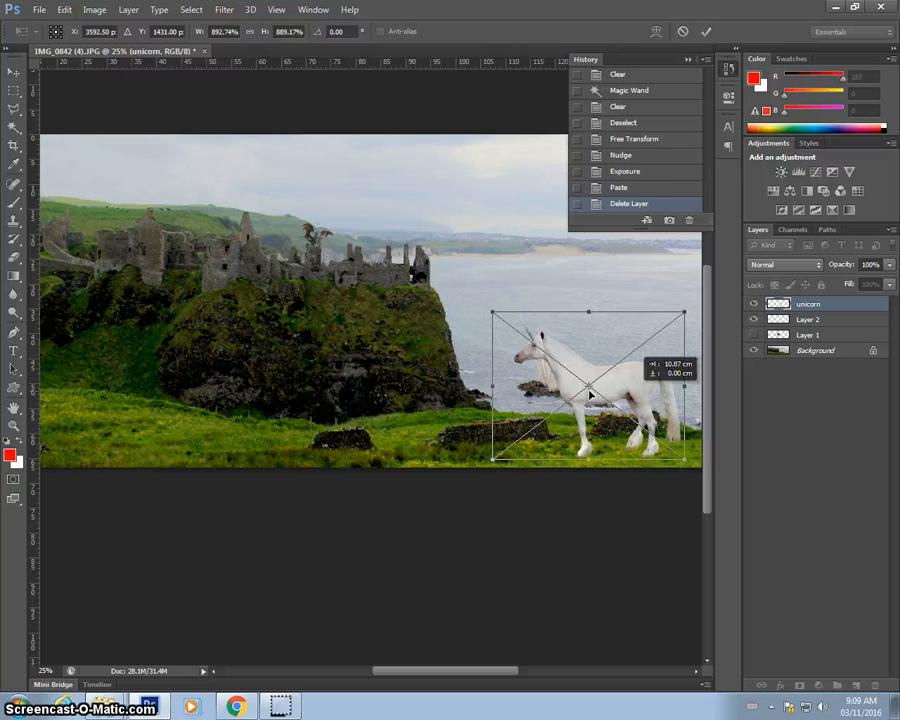
pyautogui.doubleClick(668, 432)
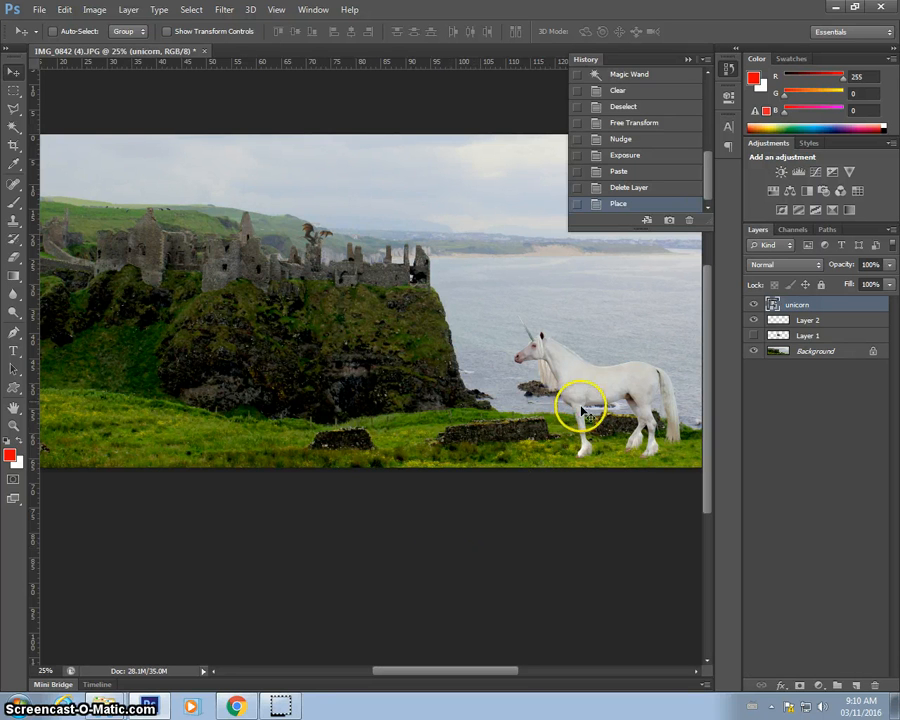
# Rasterize the unicorn layer so image adjustments can be applied.
pyautogui.click(84, 9)
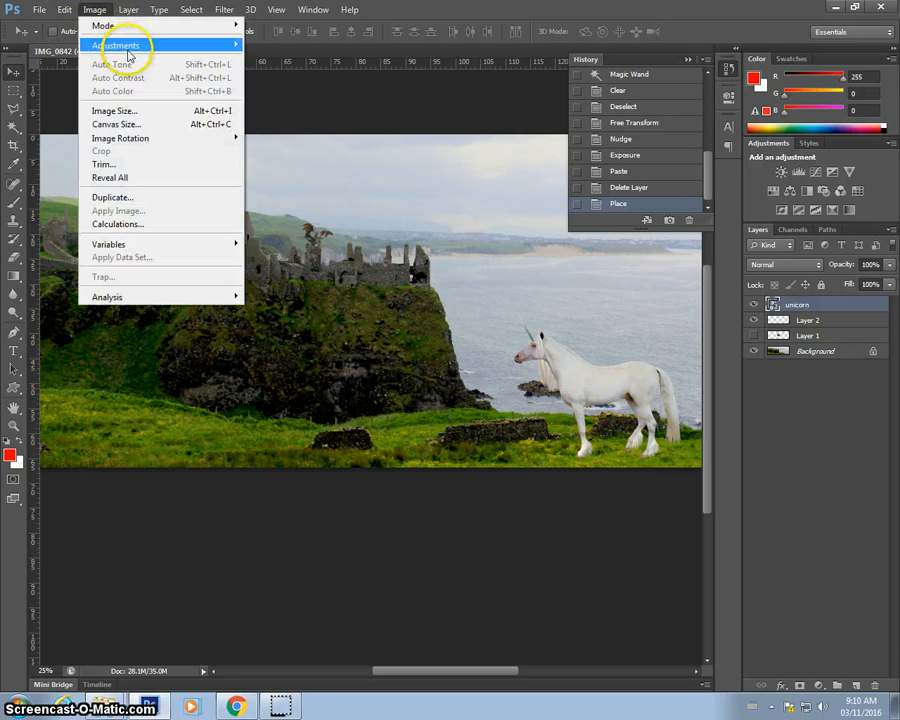
pyautogui.moveTo(236, 46)
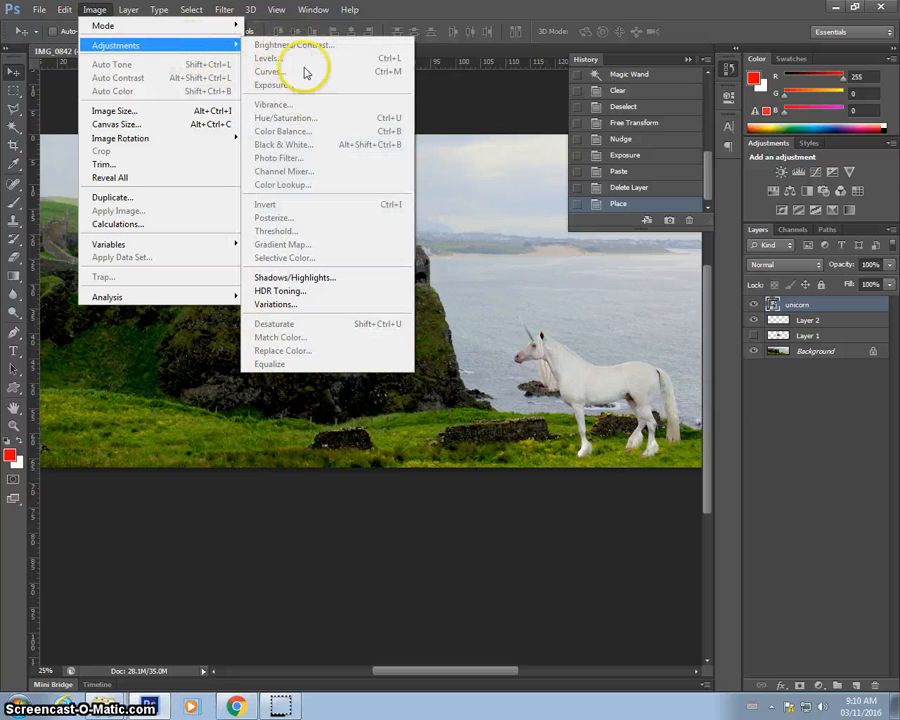
pyautogui.click(836, 305)
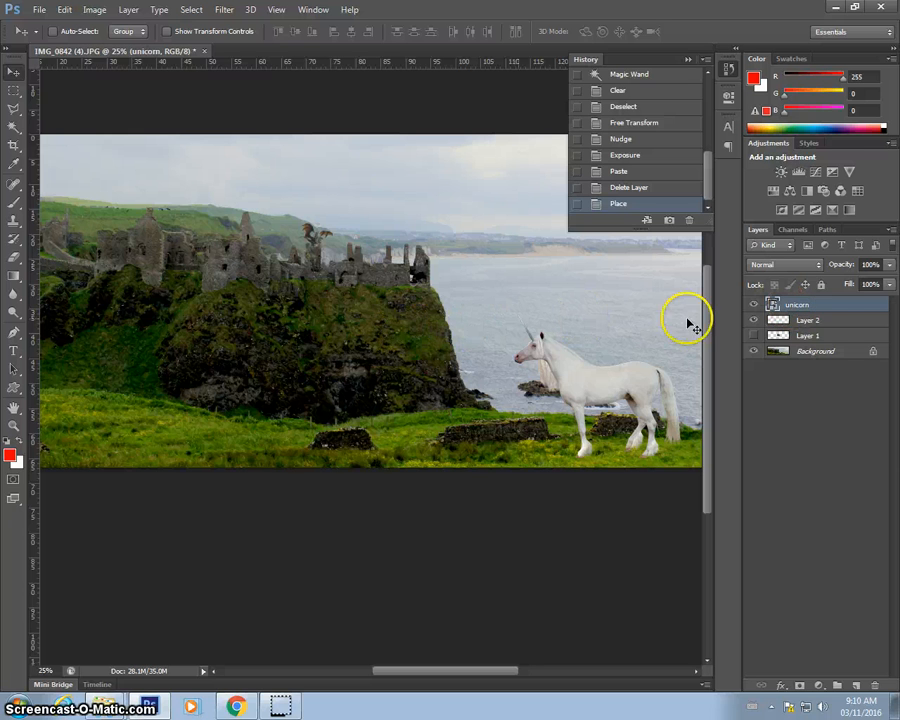
pyautogui.rightClick(837, 306)
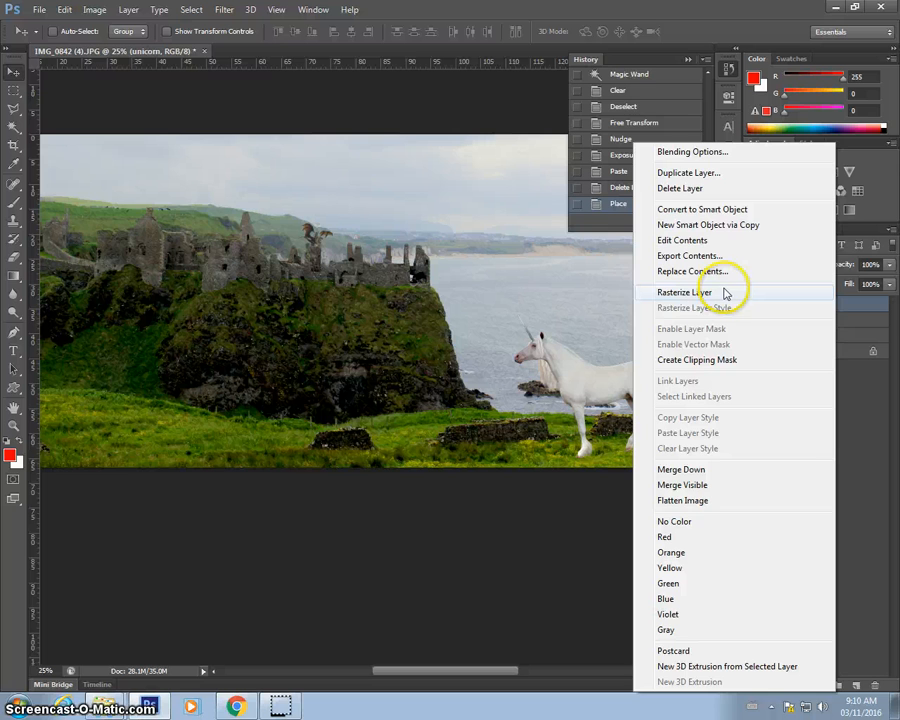
pyautogui.click(716, 293)
# Apply Brightness/Contrast to the unicorn with brightness -29 and contrast -14.
pyautogui.click(92, 10)
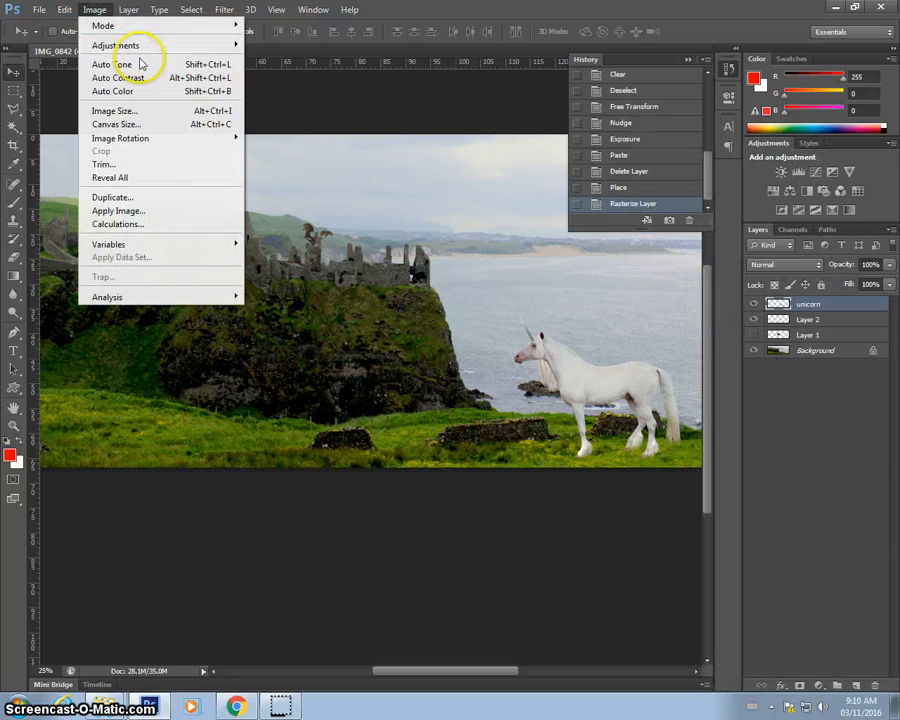
pyautogui.moveTo(163, 48)
pyautogui.click(298, 44)
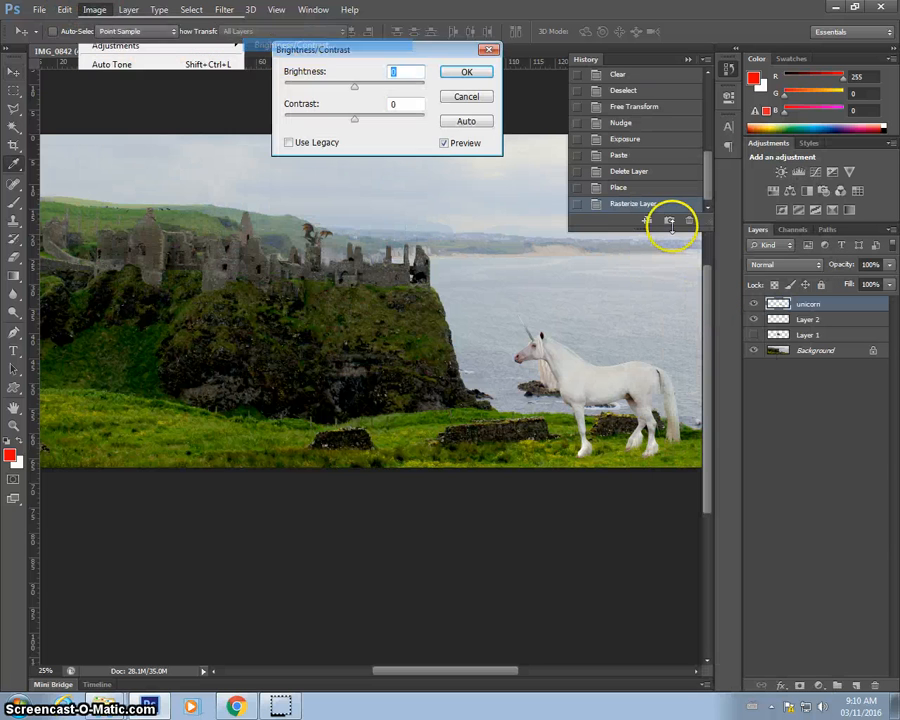
pyautogui.moveTo(353, 87); pyautogui.dragTo(334, 88)
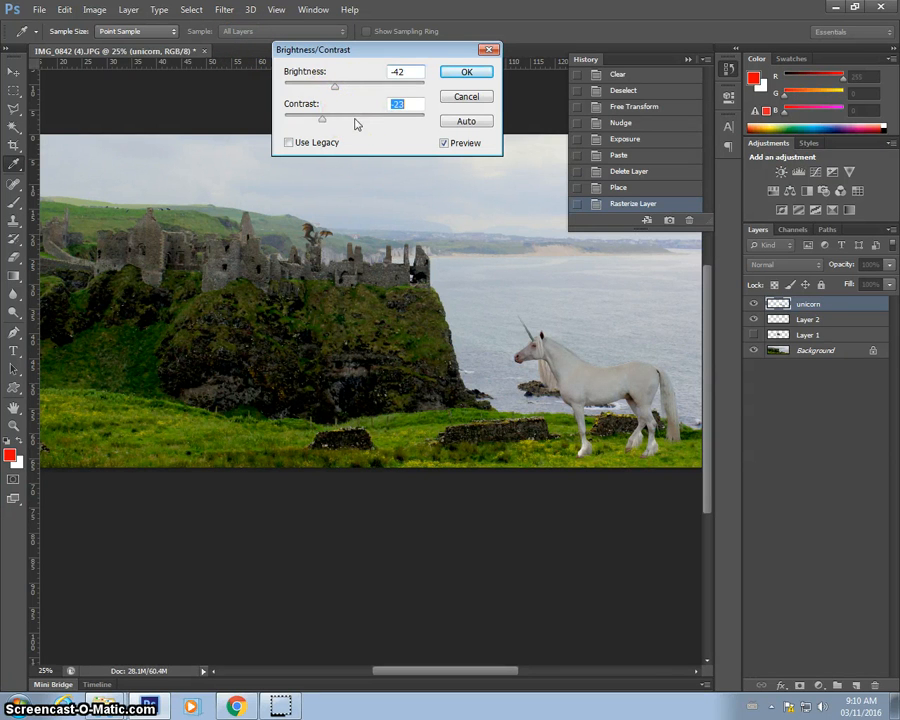
pyautogui.moveTo(355, 120); pyautogui.dragTo(343, 89)
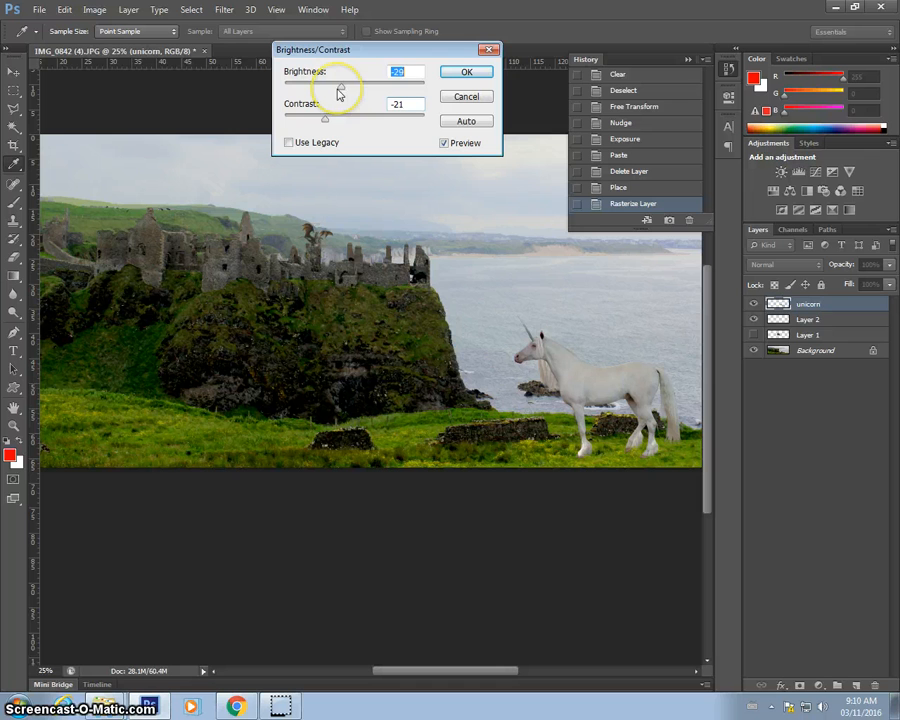
pyautogui.click(467, 76)
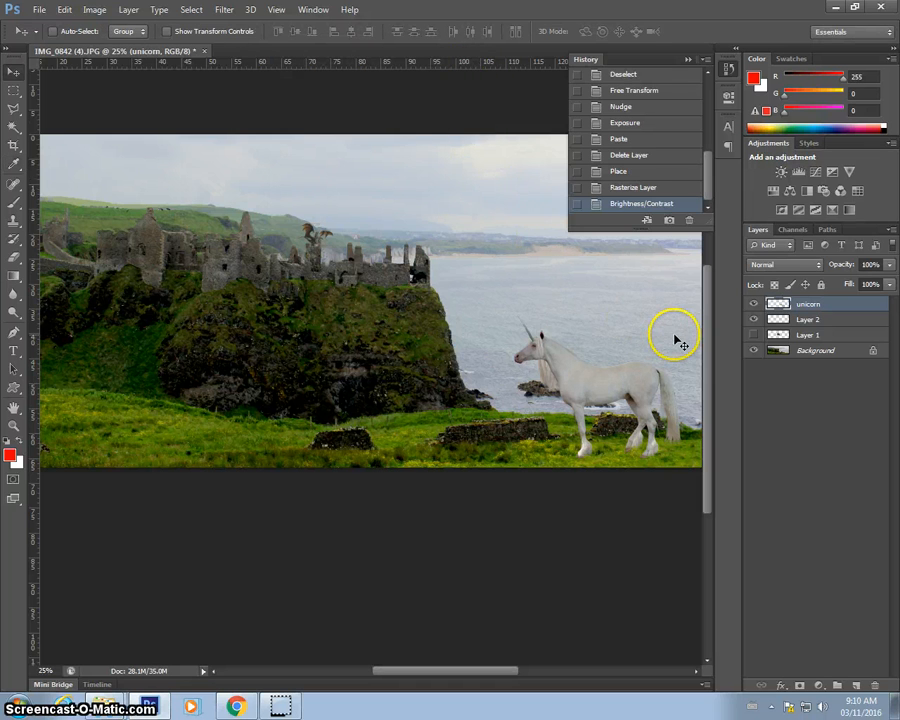